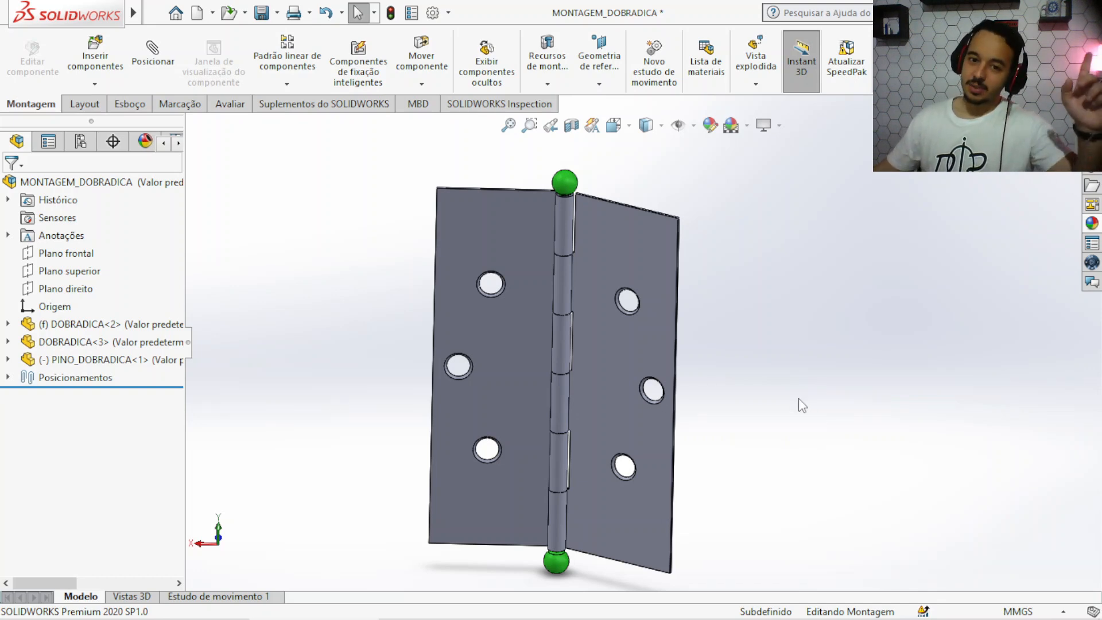
Examine the assembled hinge from several angles and swing its movable leaf about the pin
middle_click_drag(716, 377, 700, 373)
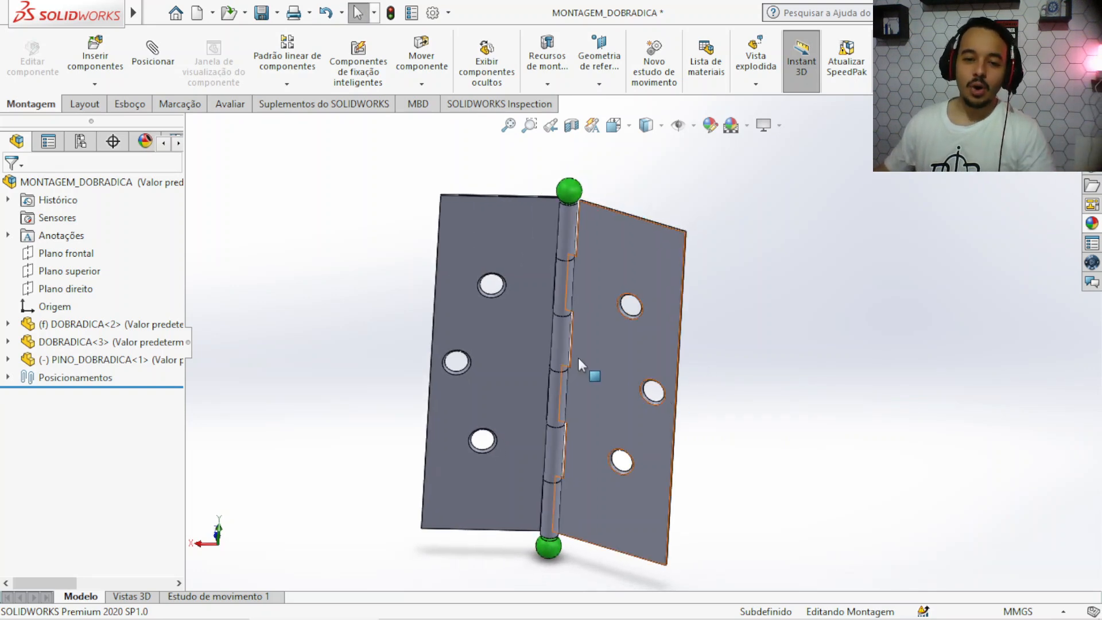
scroll(585, 372, "down", 3)
middle_click_drag(586, 374, 569, 281)
scroll(568, 281, "up", 5)
middle_click_drag(586, 336, 637, 367)
scroll(647, 357, "down", 2)
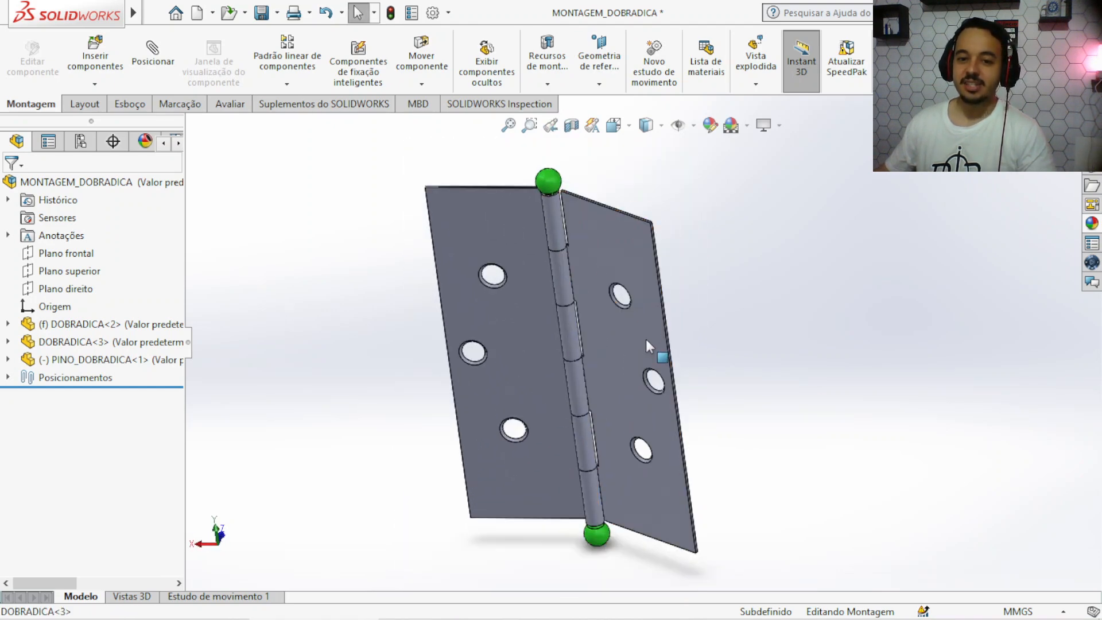
left_click_drag(646, 354, 476, 383)
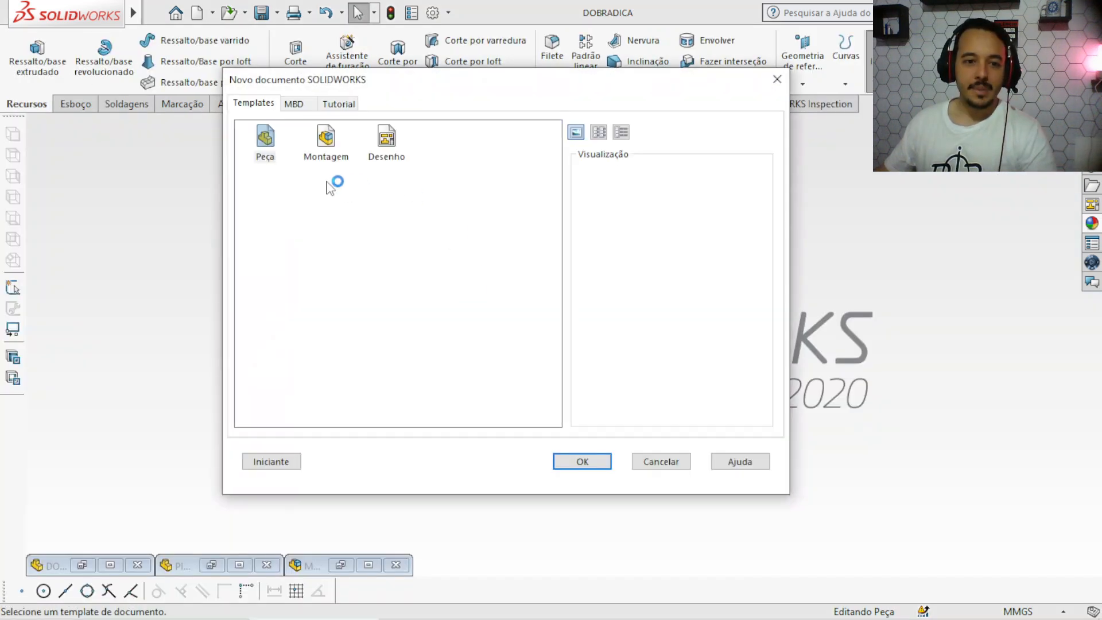
Create a new part (Peça) and start a sketch on the top plane (Plano superior)
left_click(280, 158)
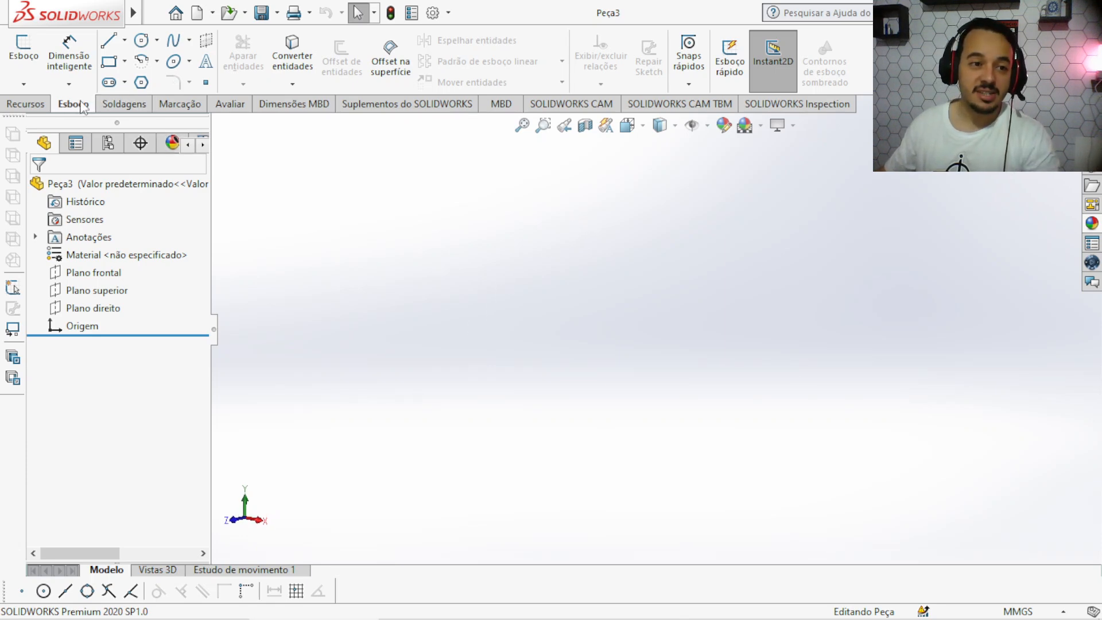
left_click(23, 49)
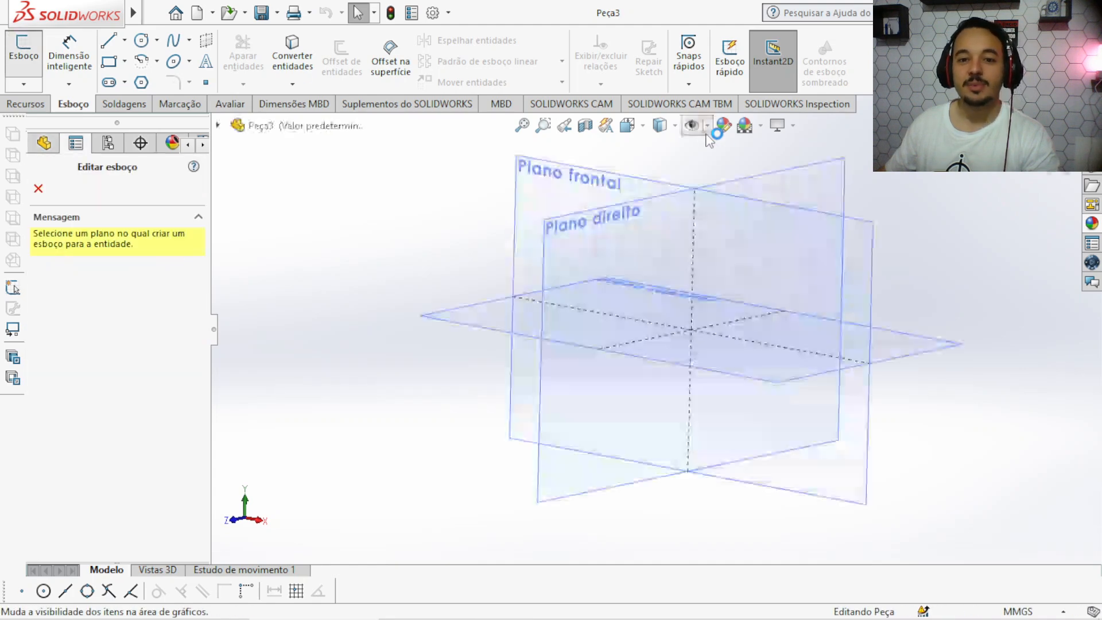
middle_click_drag(710, 144, 615, 191)
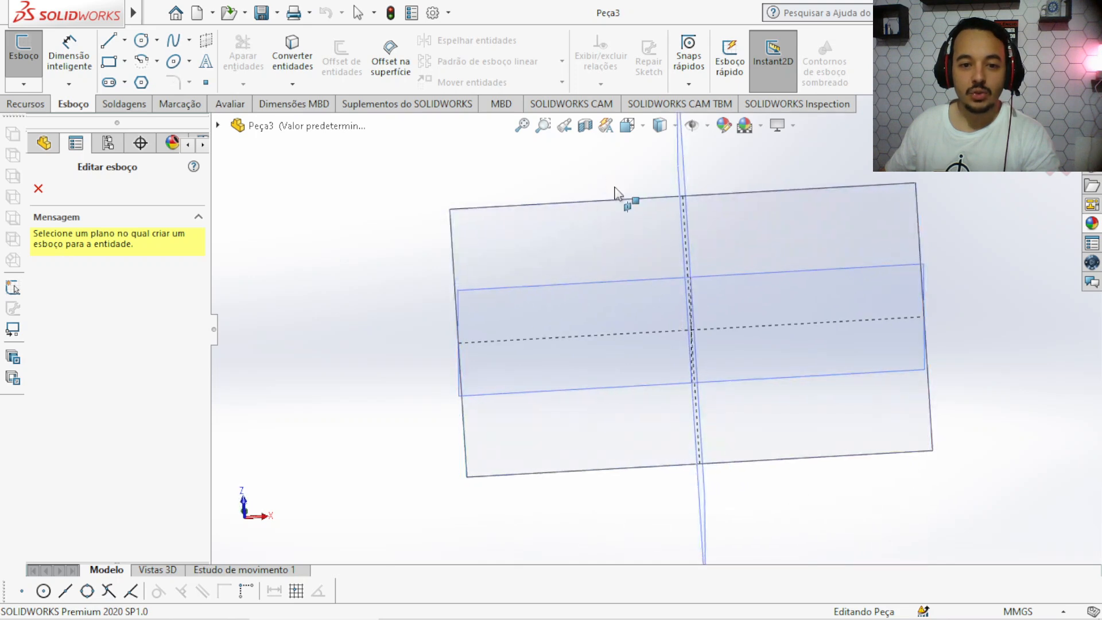
left_click(591, 244)
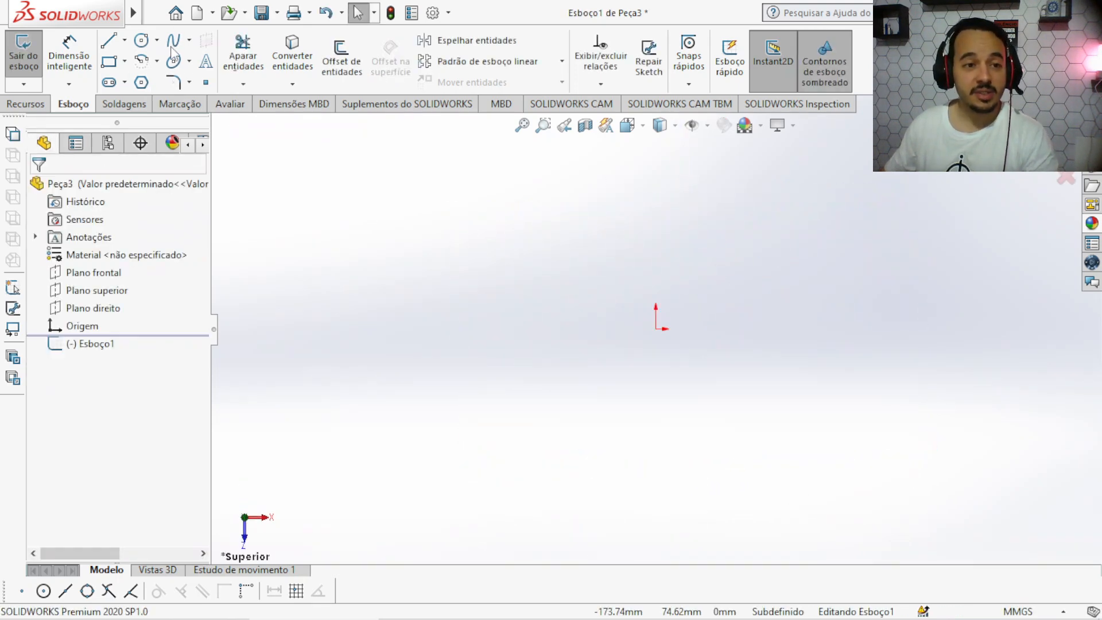
Sketch a horizontal line about 138 mm long, centred on the origin
left_click(125, 40)
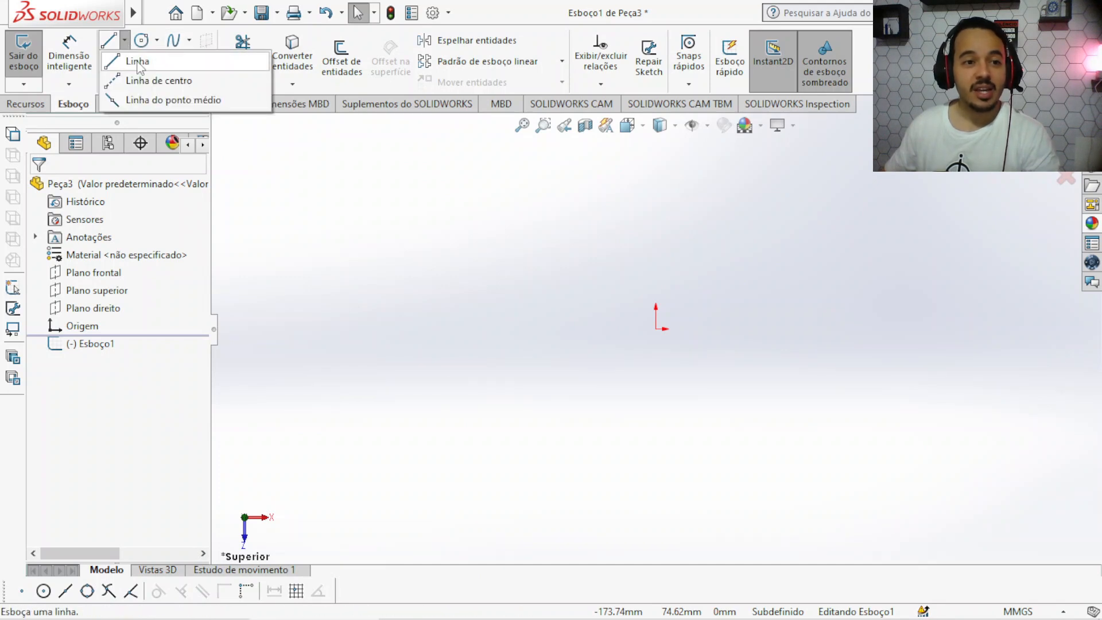
left_click(137, 58)
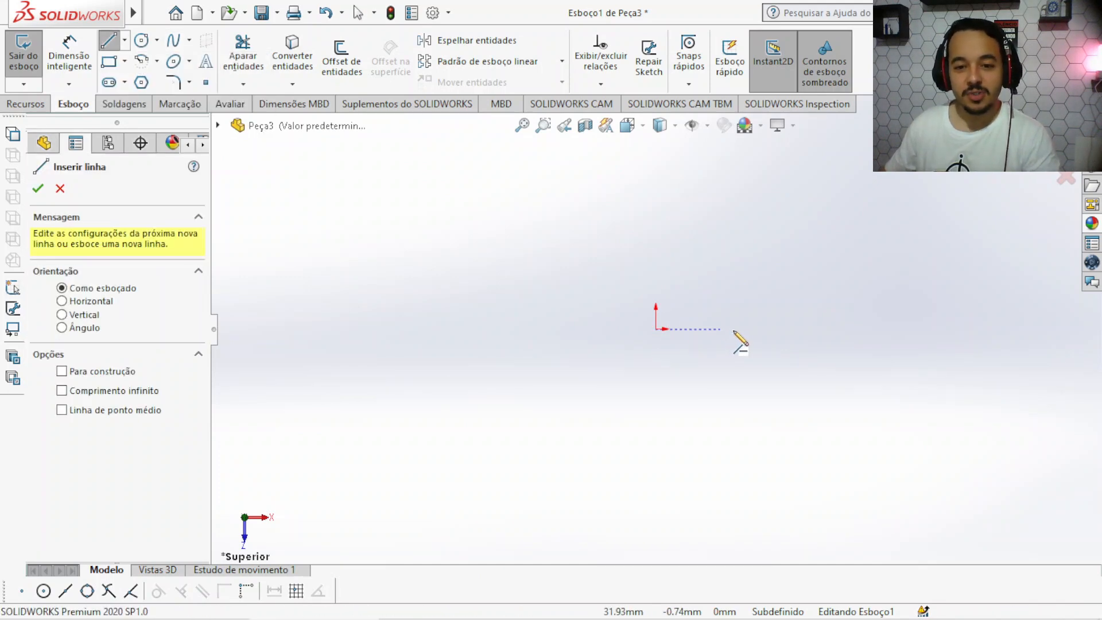
left_click(806, 328)
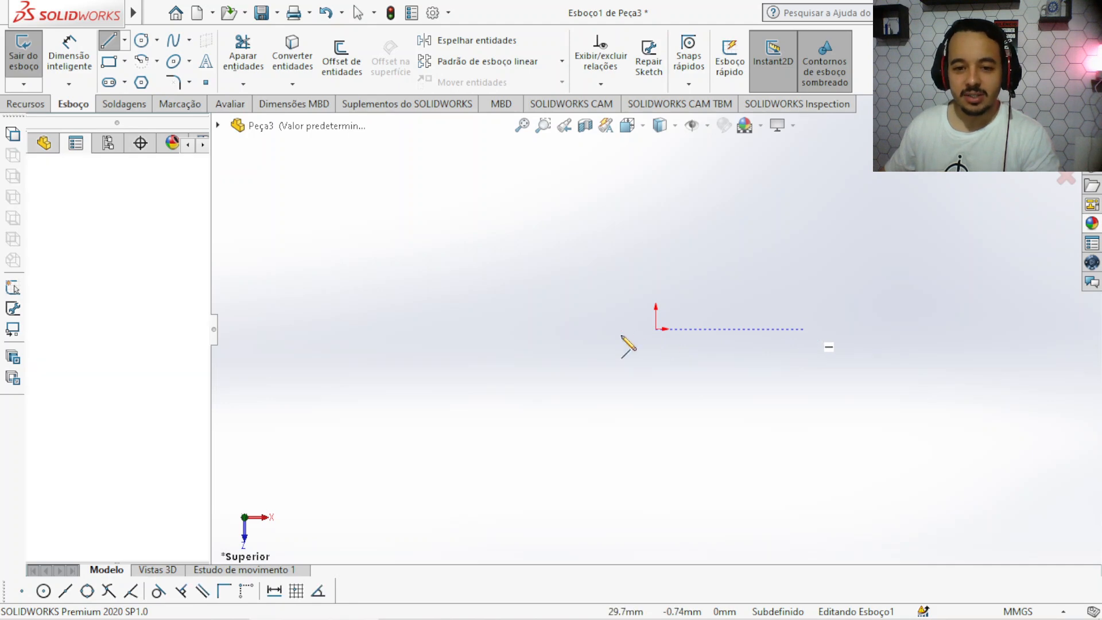
left_click(507, 329)
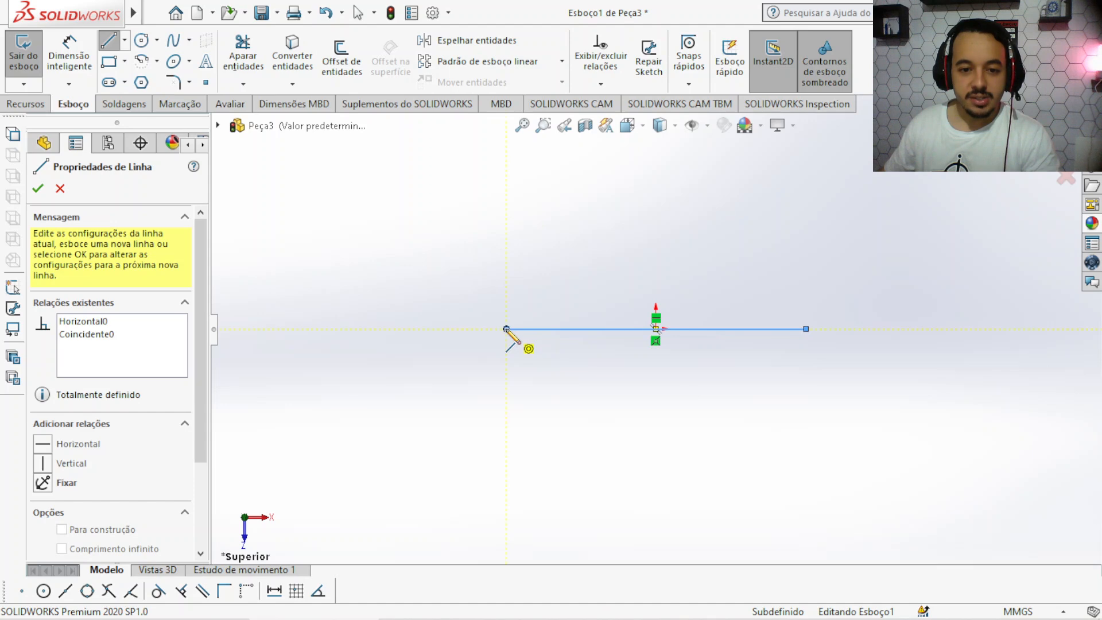
Sketch a nearly closed tangent arc of about 15.5 mm radius, curling above the line from its left endpoint
scroll(516, 331, "up", 4)
scroll(696, 301, "down", 4)
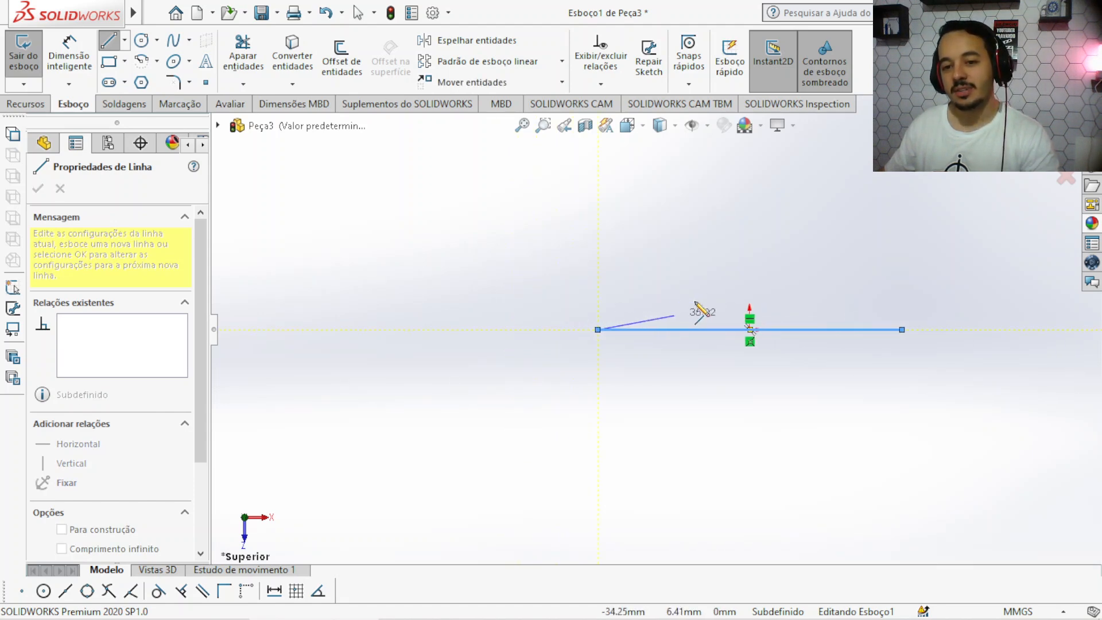
scroll(696, 303, "up", 1)
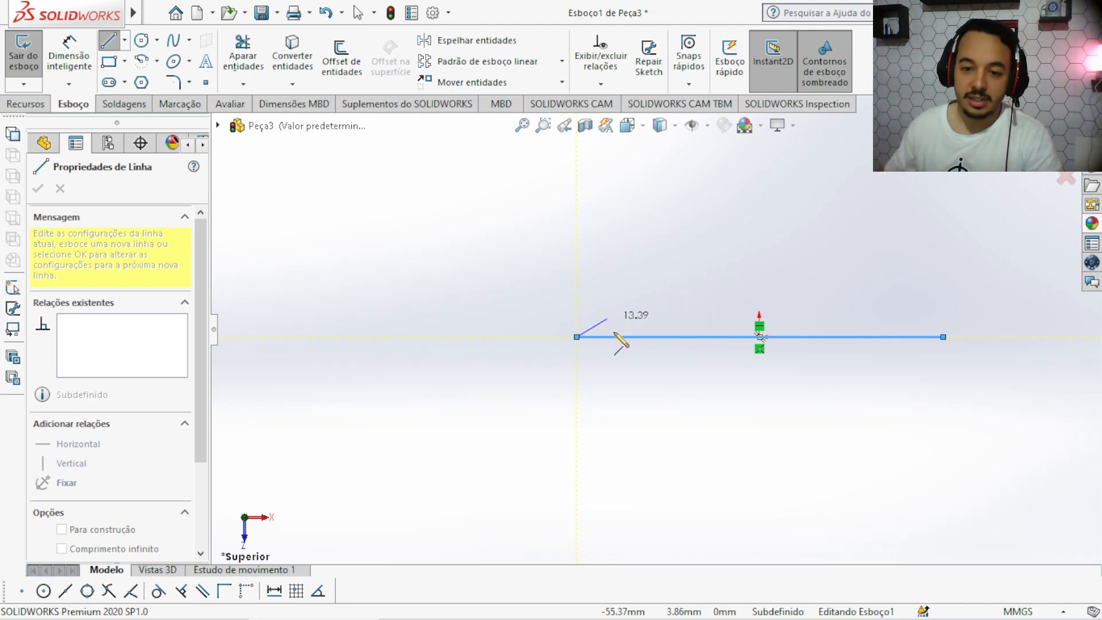
left_click(576, 337)
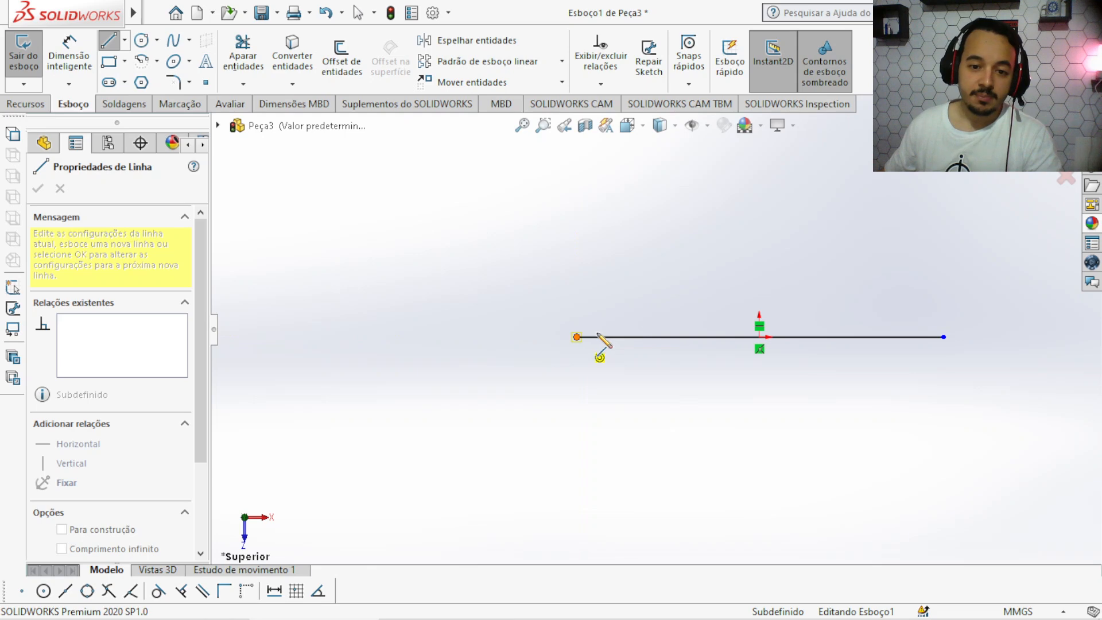
key("a")
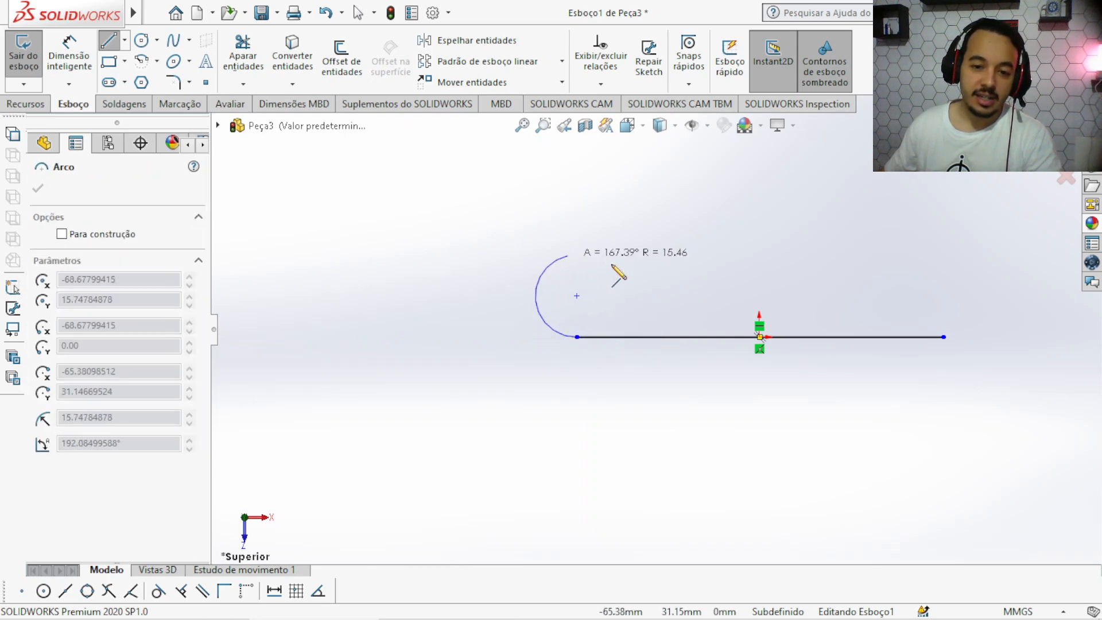
left_click(606, 326)
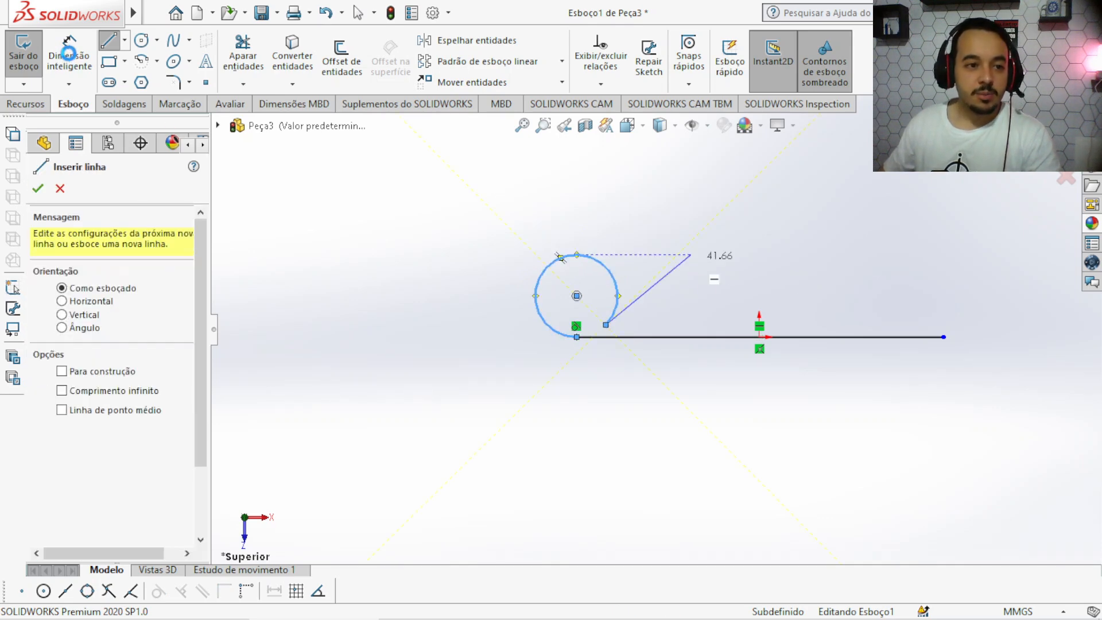
Dimension the horizontal line's length and set it to 50 mm
left_click(70, 52)
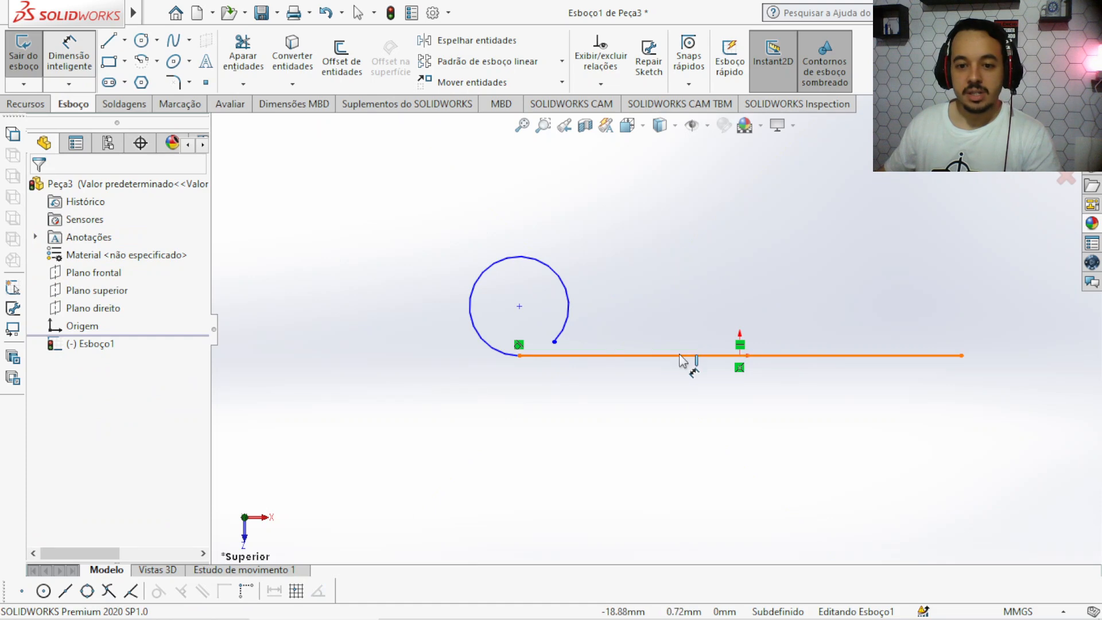
left_click(712, 355)
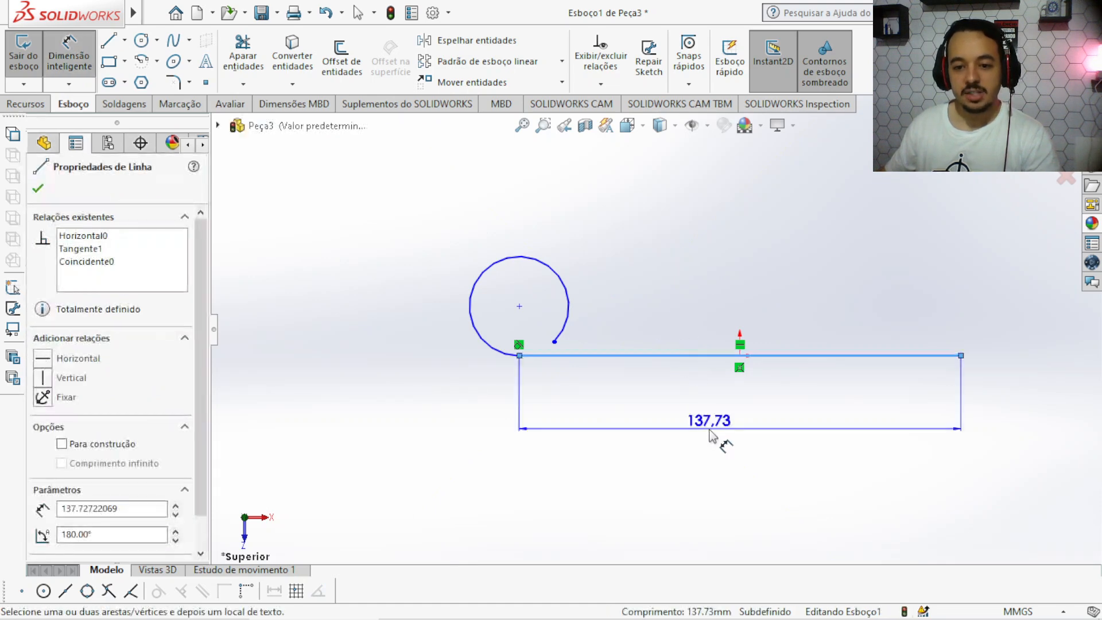
left_click(712, 438)
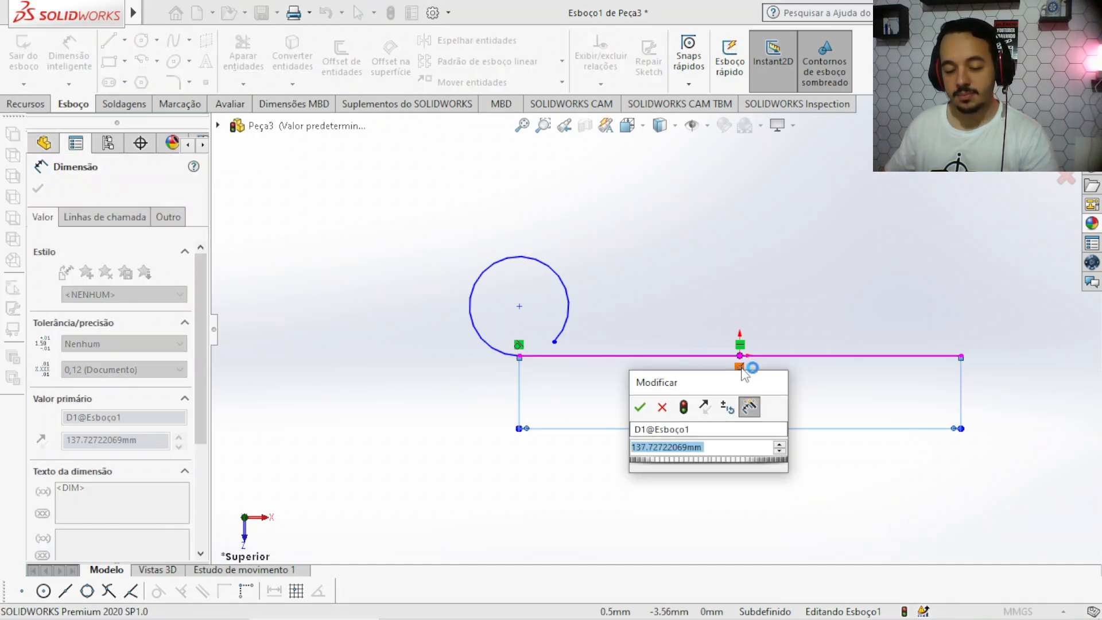
type("50")
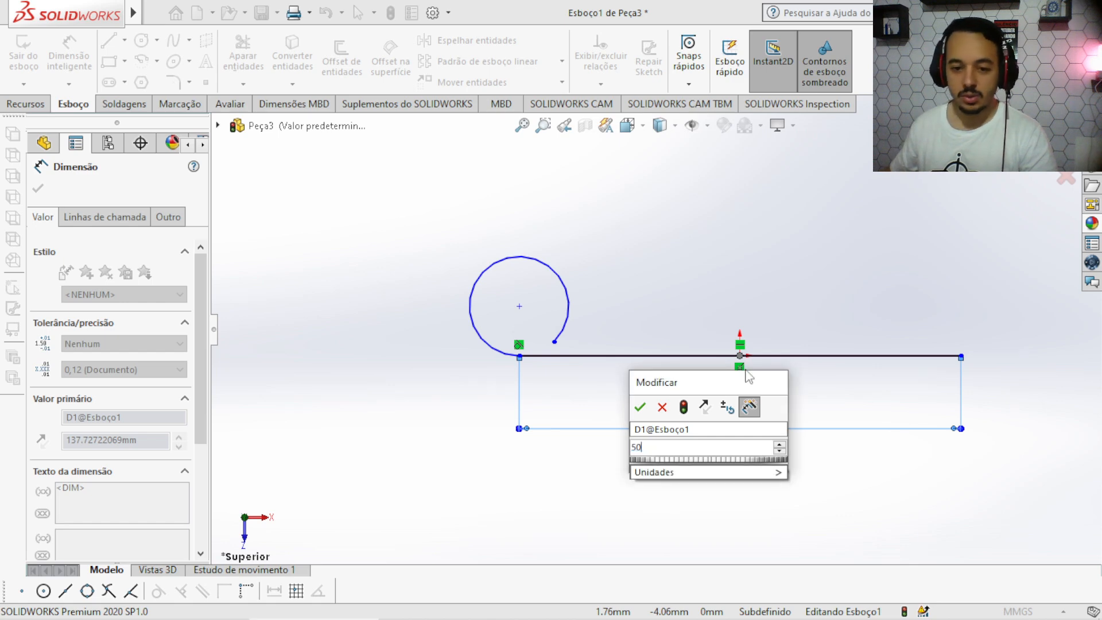
key("Return")
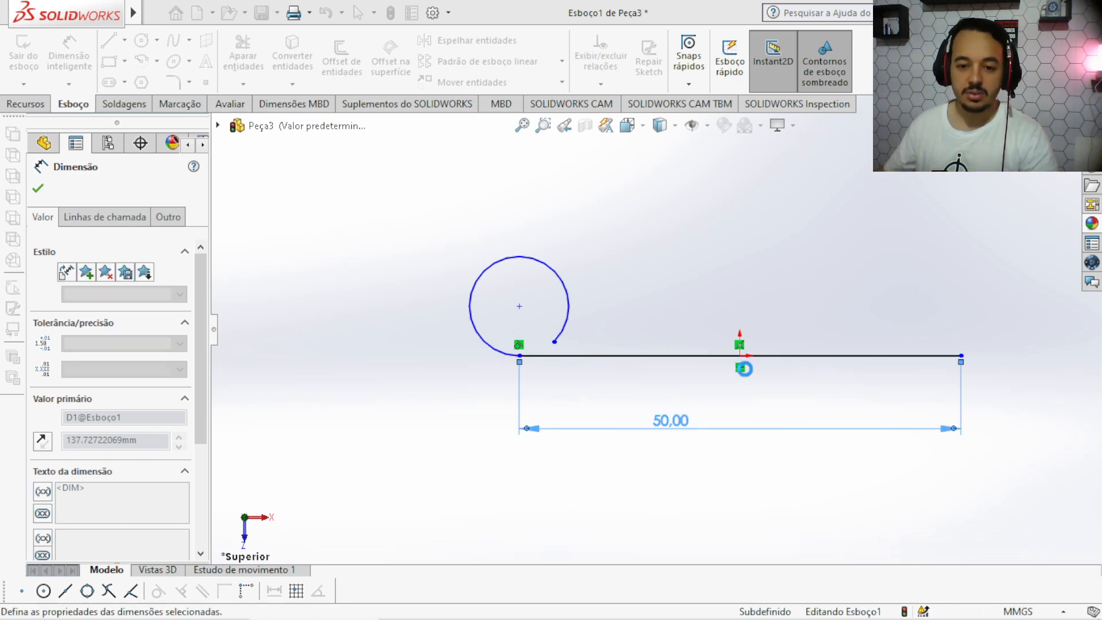
Dimension the arc's radius and set it to 4.5 mm
left_click(546, 262)
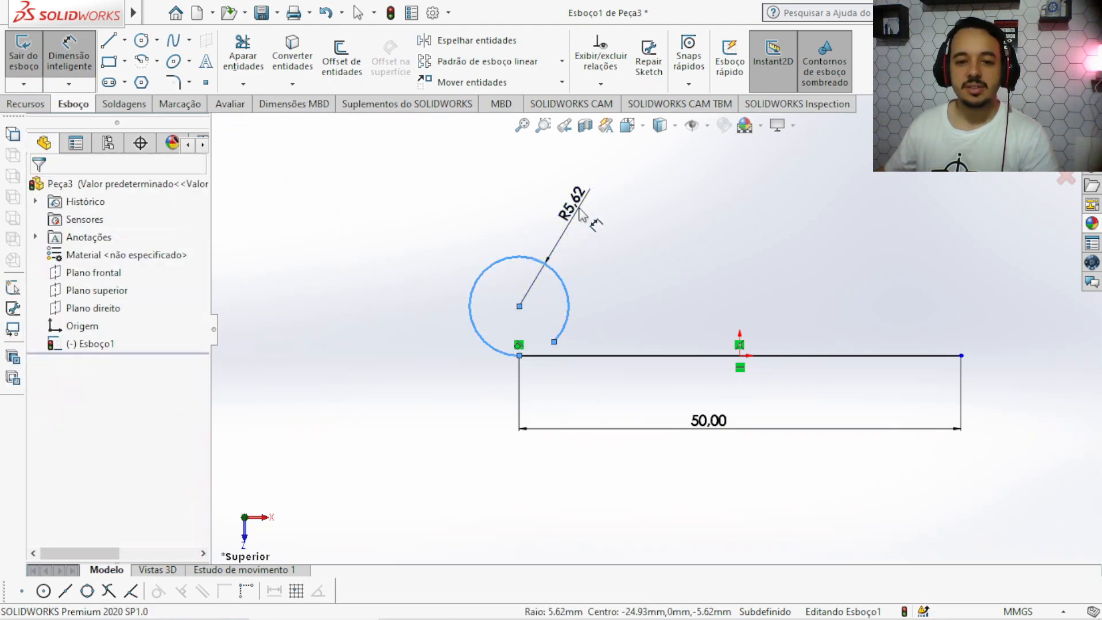
left_click(579, 214)
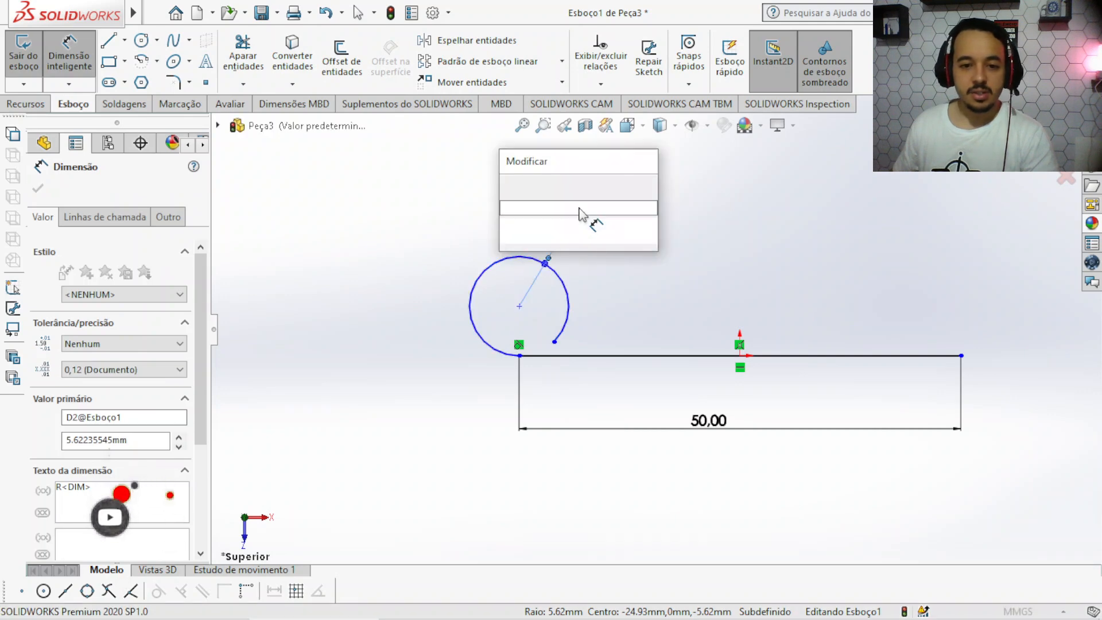
type("4.5")
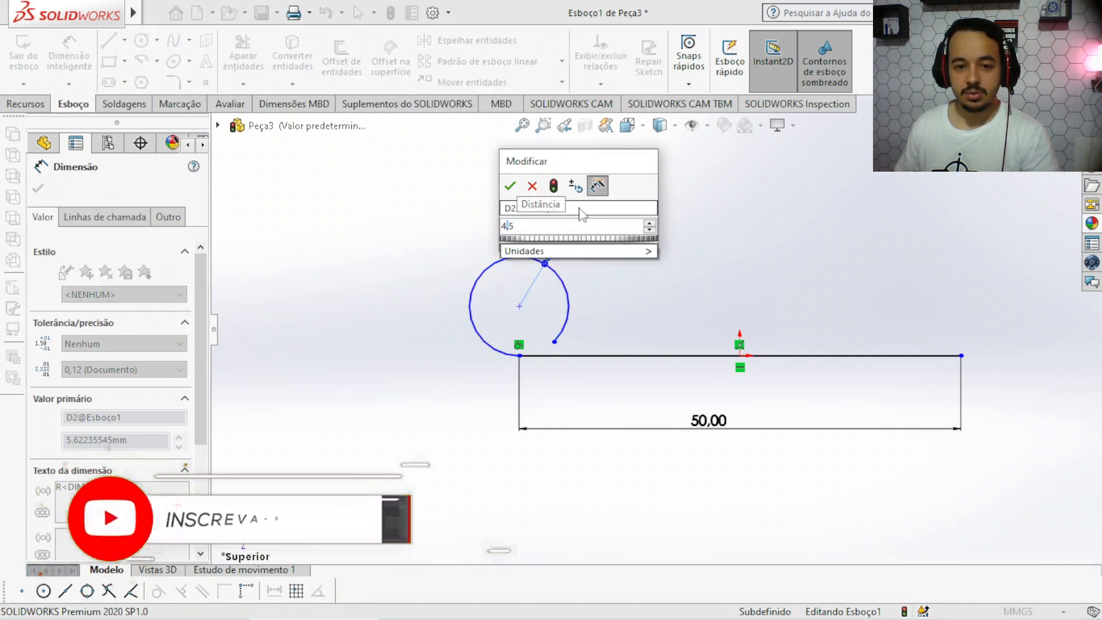
key("Escape")
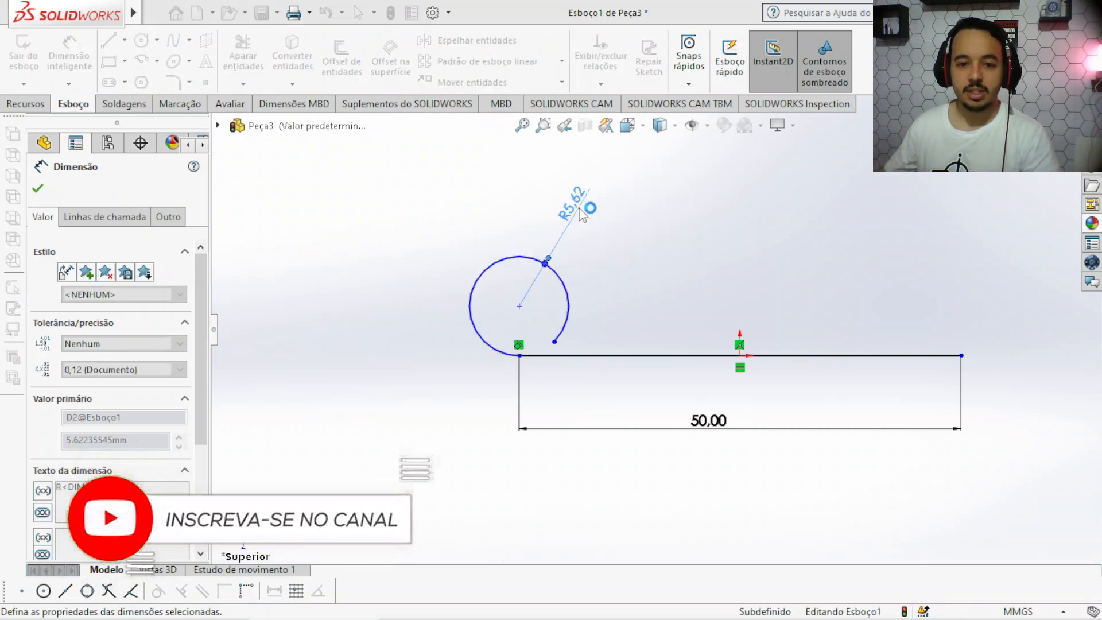
left_click(652, 226)
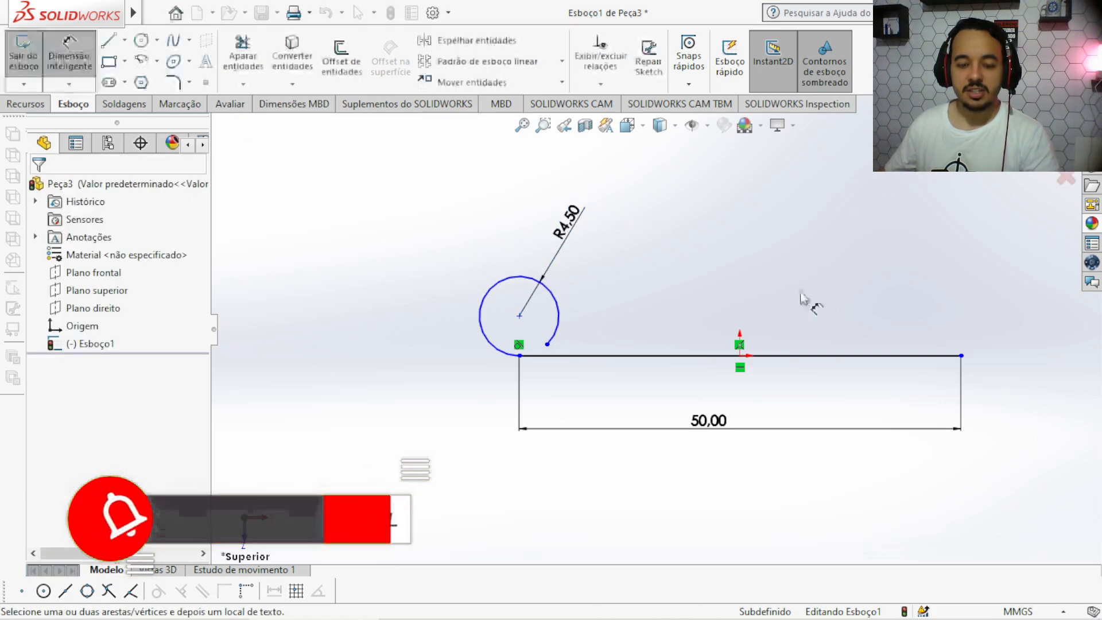
Offset the chained line and arc by 1 mm toward the inside of the curl
scroll(818, 299, "down", 2)
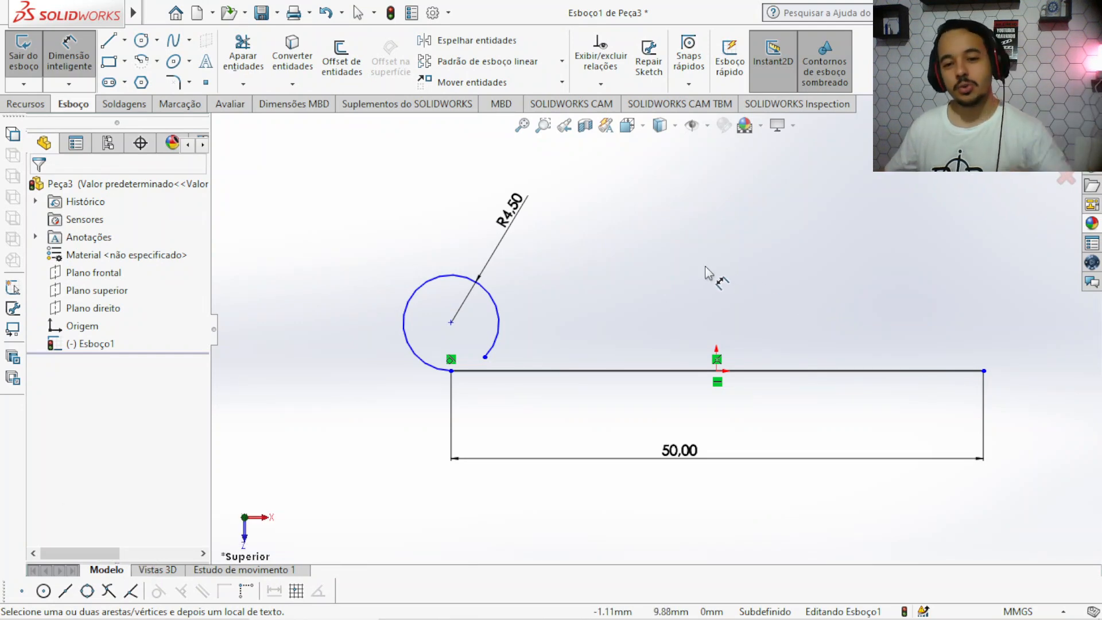
left_click(357, 65)
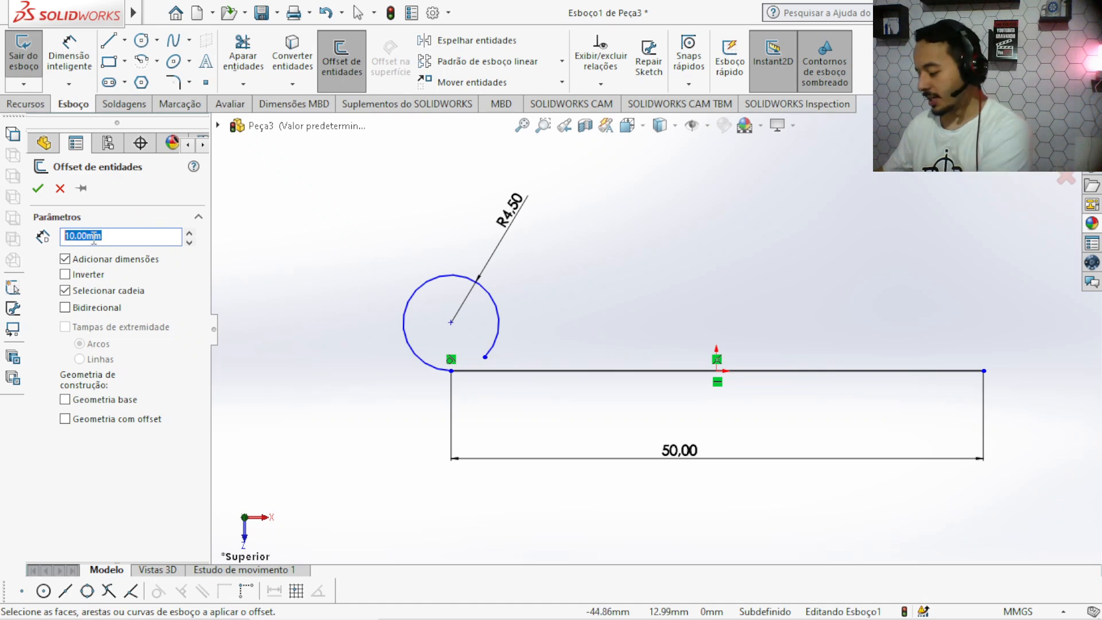
key("Return")
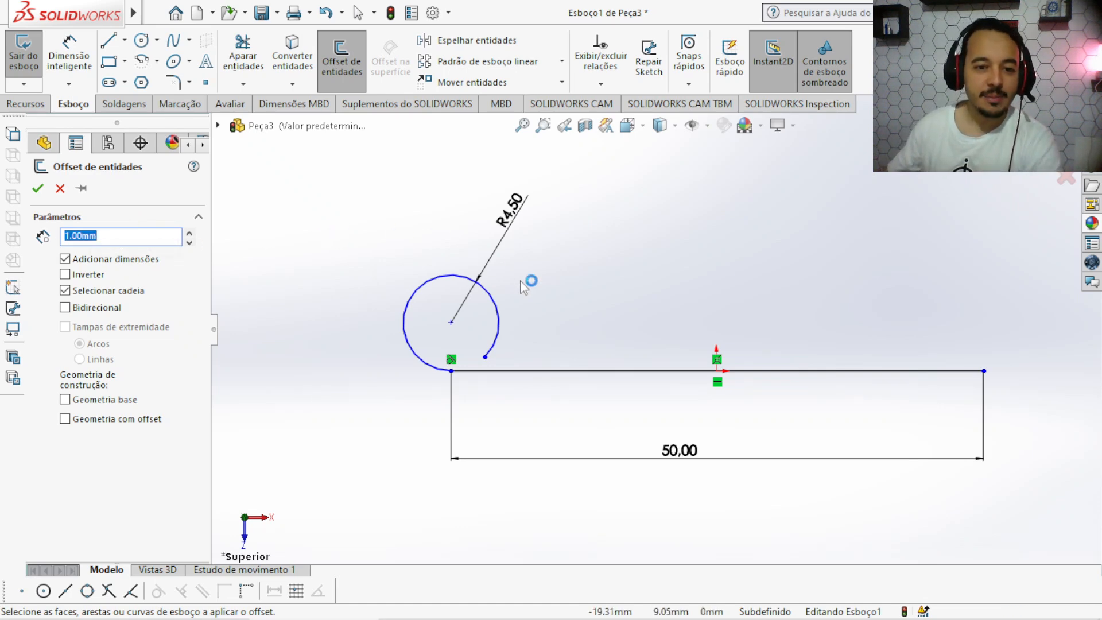
left_click(495, 313)
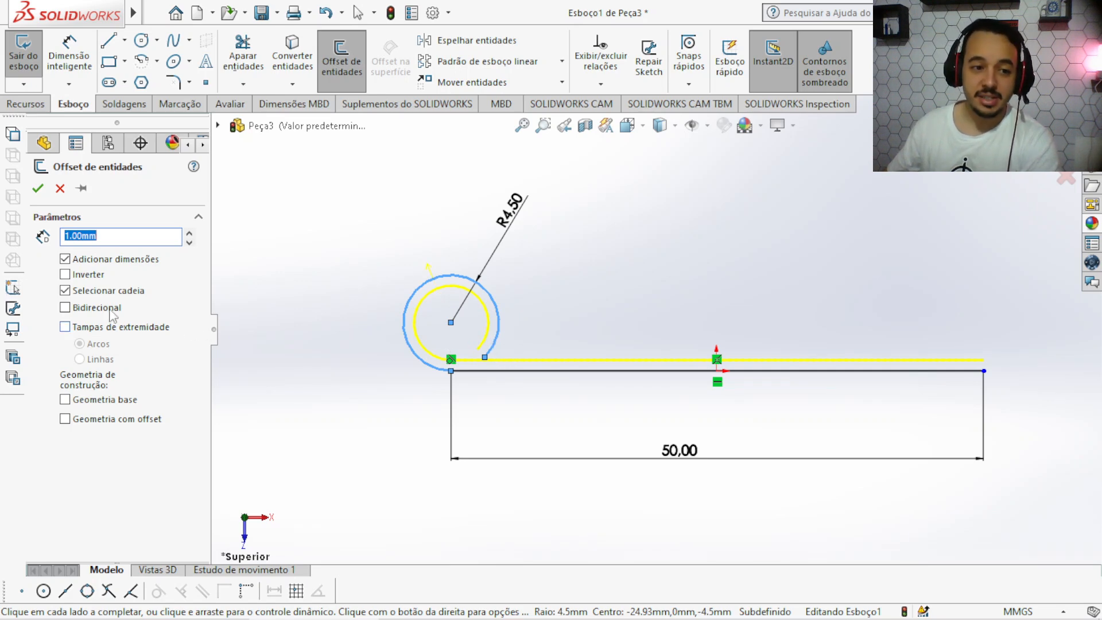
left_click(66, 275)
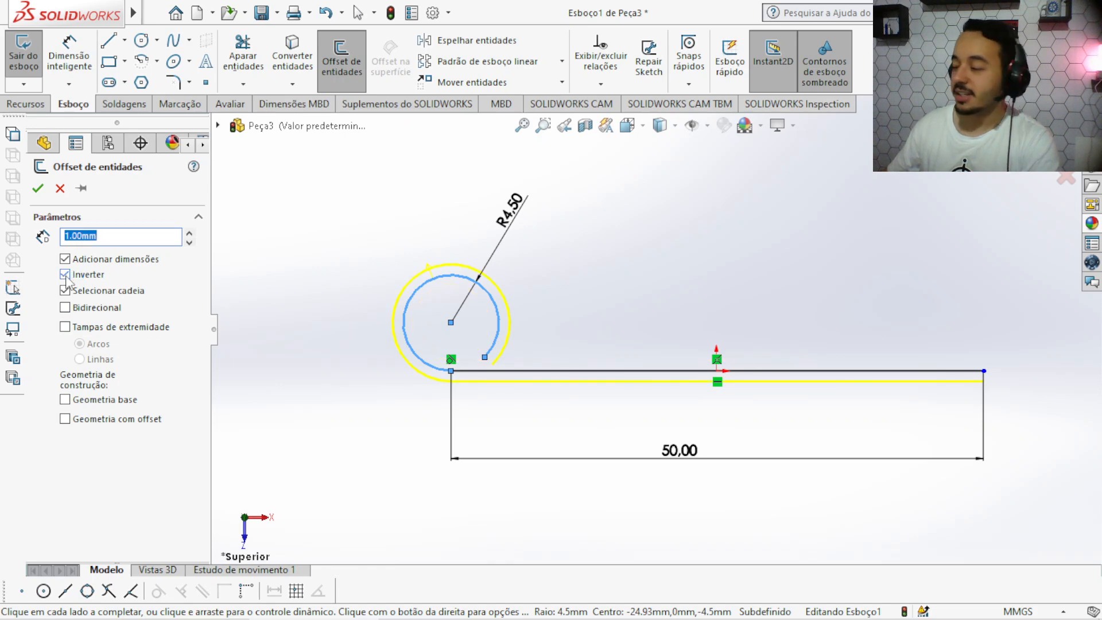
left_click(68, 276)
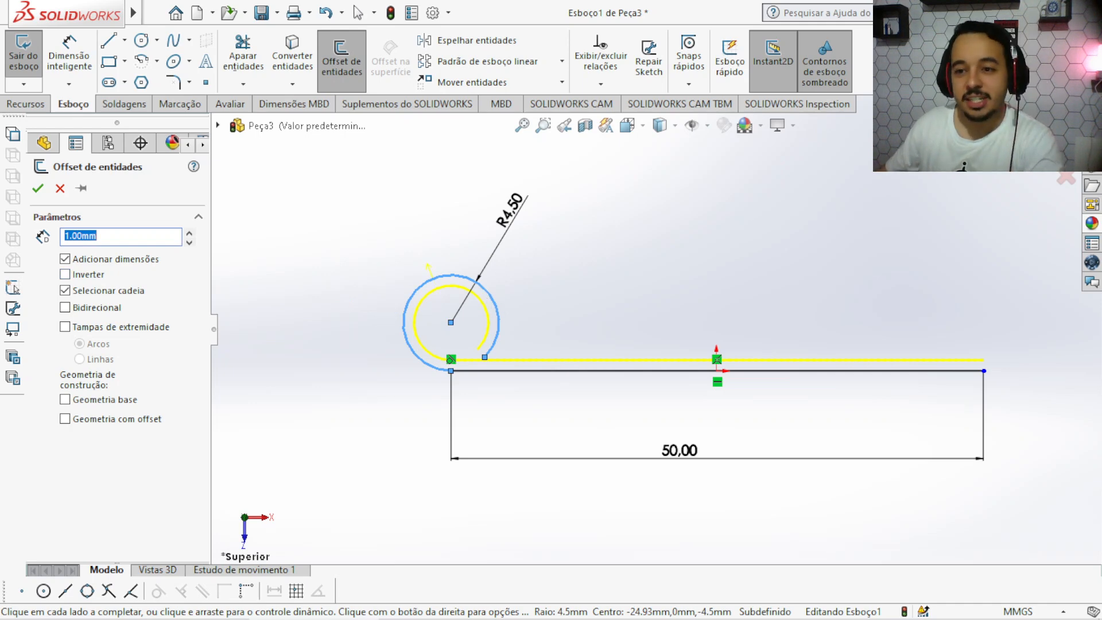
key("Return")
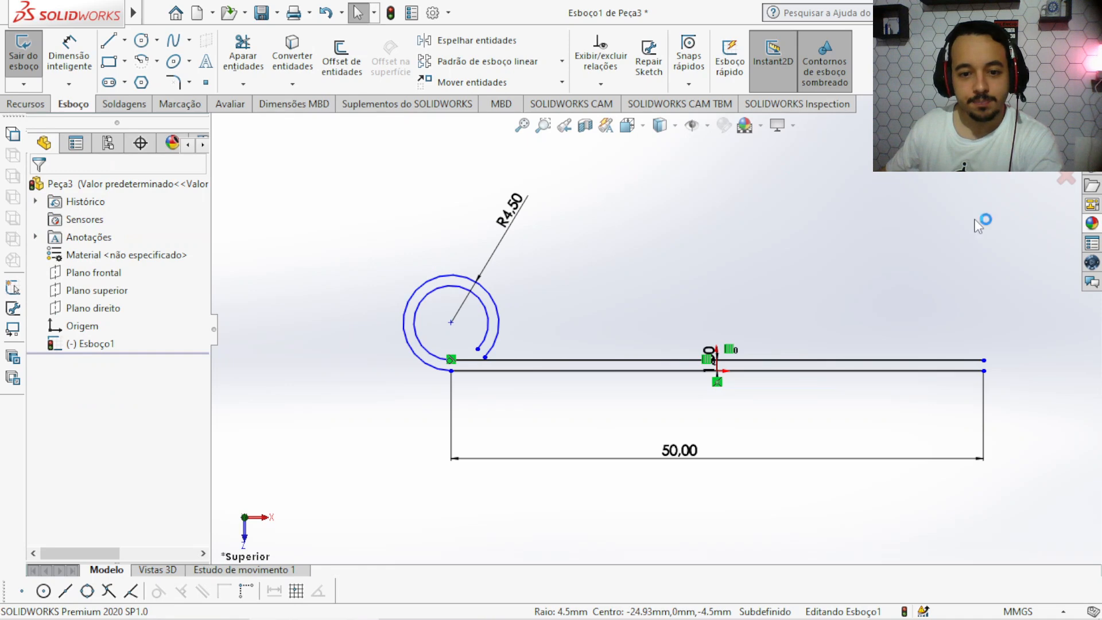
Close the curl's open end with a short line joining the inner and outer arc endpoints
scroll(910, 344, "down", 1)
left_click(124, 40)
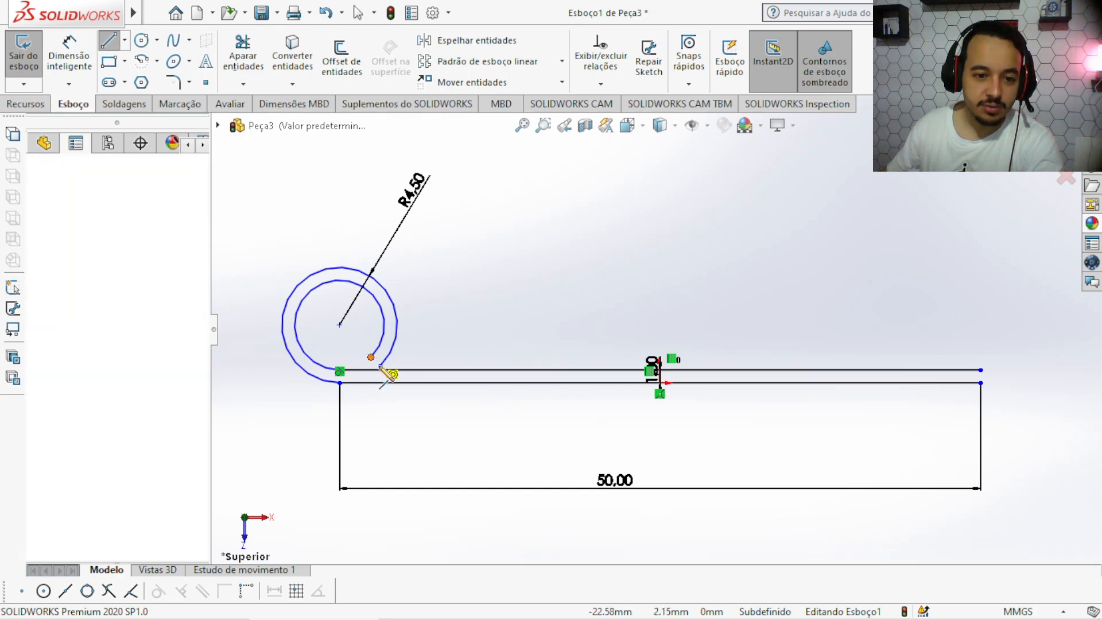
left_click_drag(371, 357, 380, 366)
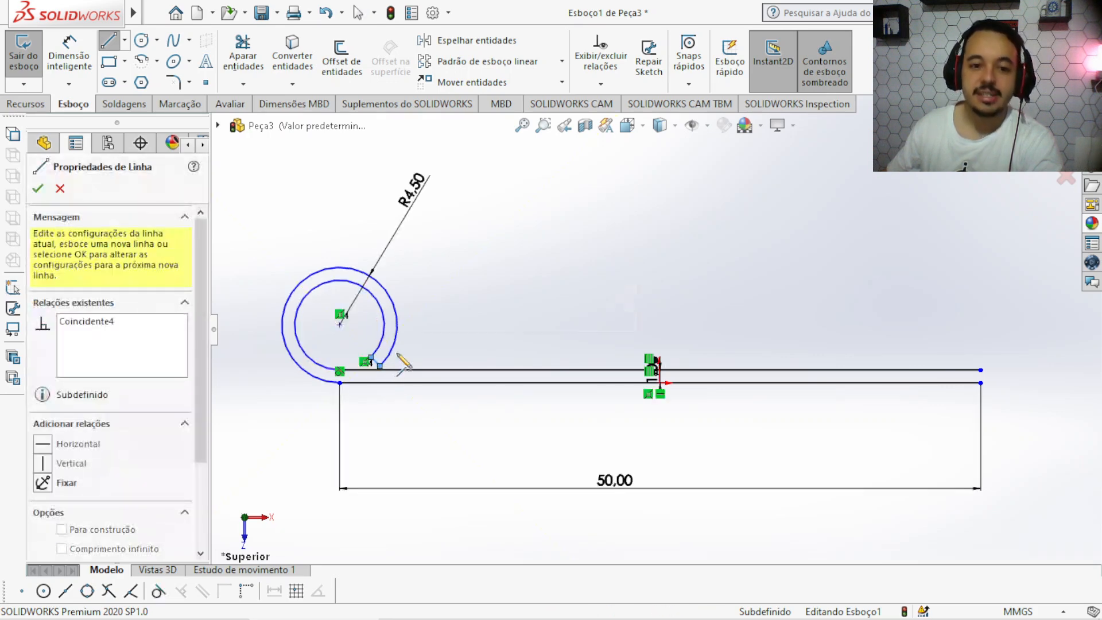
Close the straight end of the hinge leaf profile with a short vertical line joining the two parallel lines' endpoints
left_click(981, 382)
key("f")
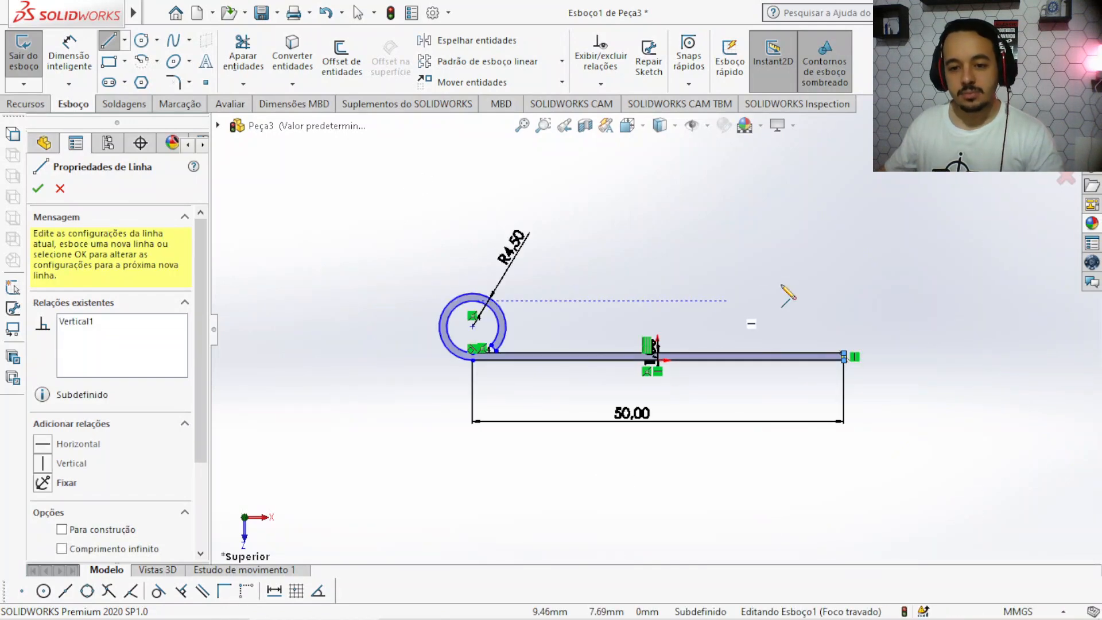
key("Escape")
key("Escape")
Extrude the closed profile 150 mm with the mid-plane (Plano médio) end condition
middle_click_drag(711, 328, 703, 374)
left_click(25, 103)
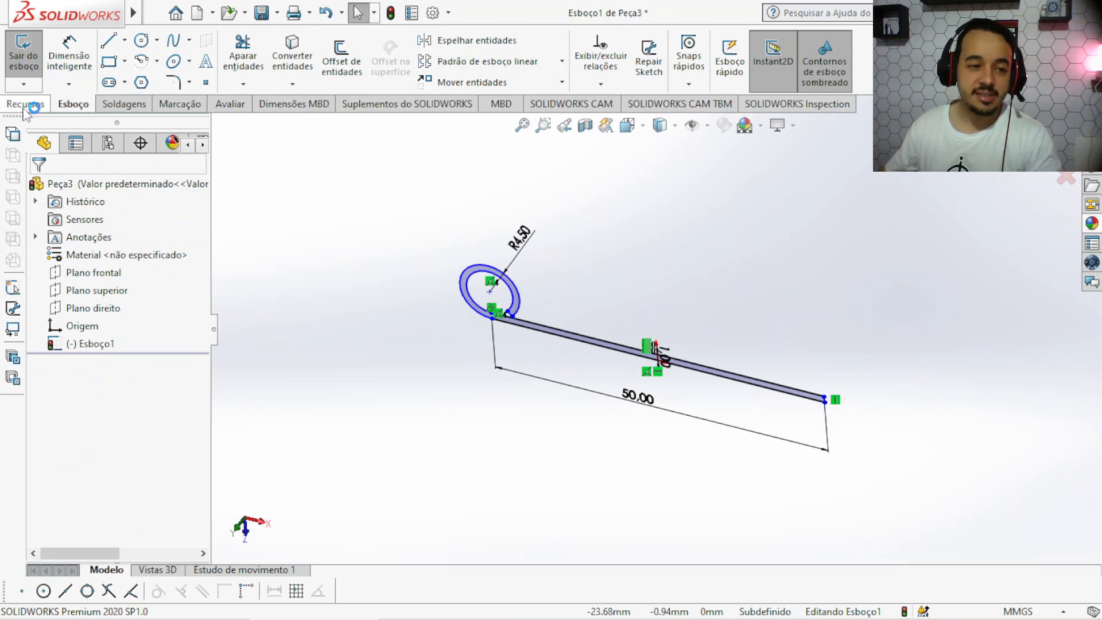
left_click(41, 69)
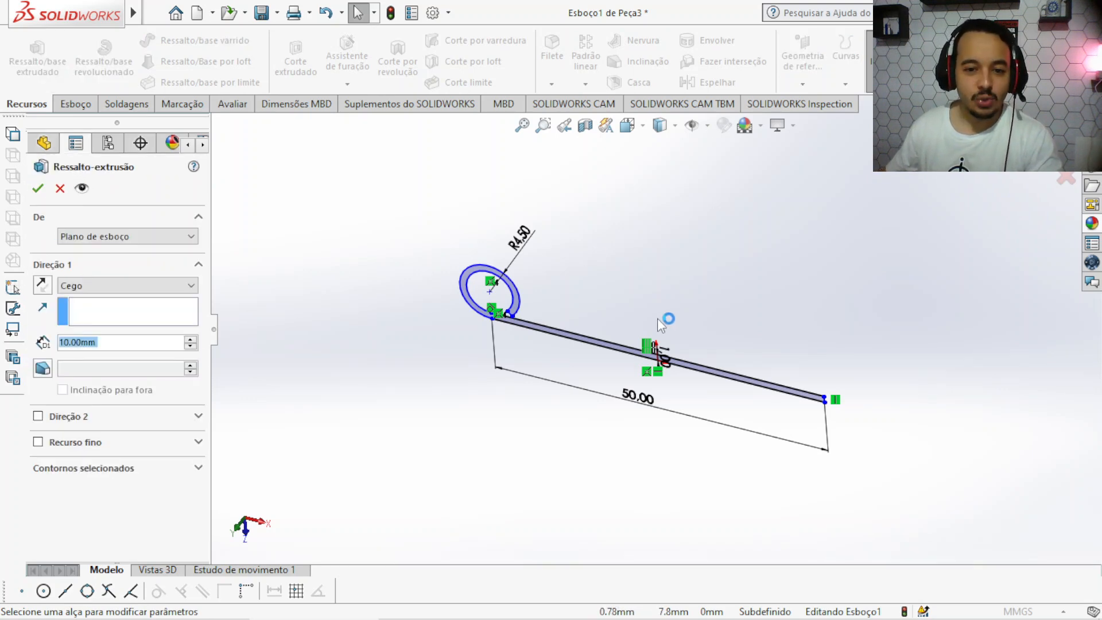
left_click(146, 339)
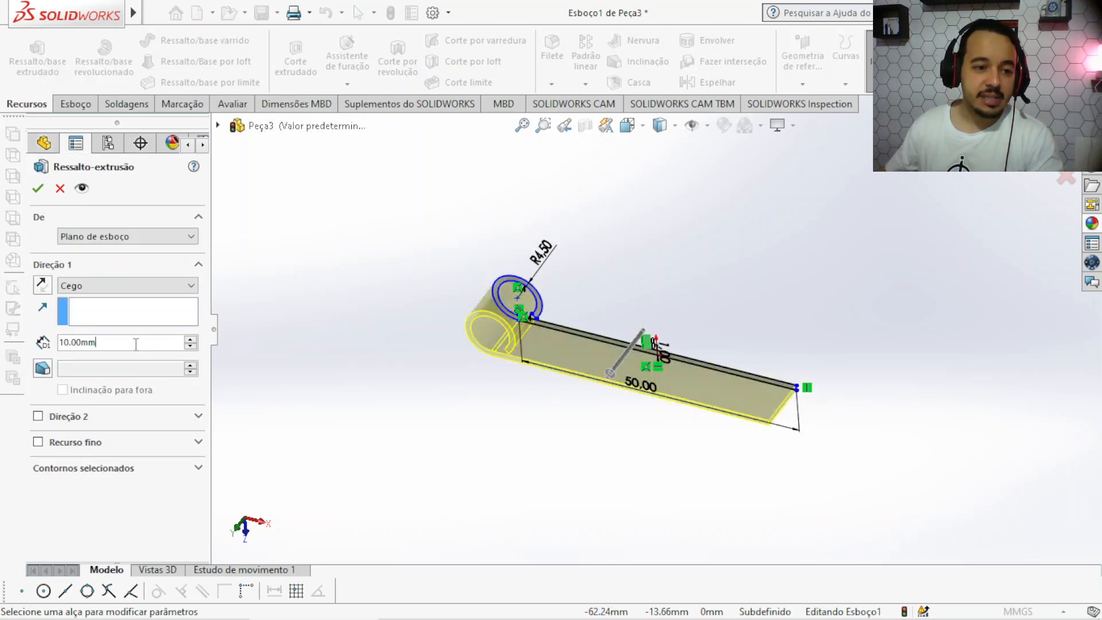
left_click(128, 286)
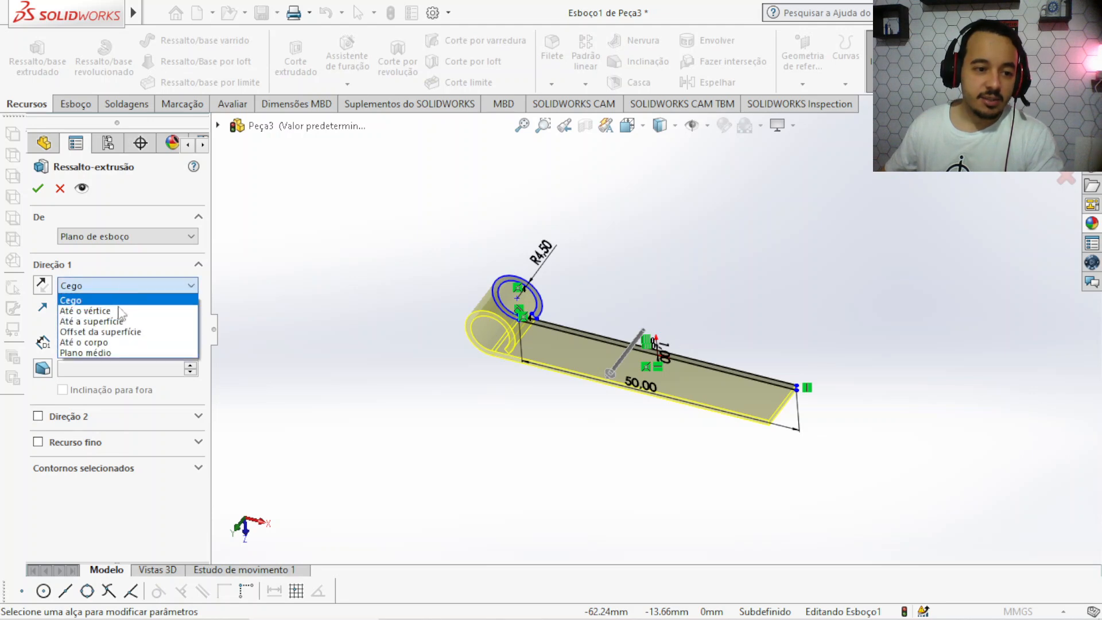
left_click(117, 351)
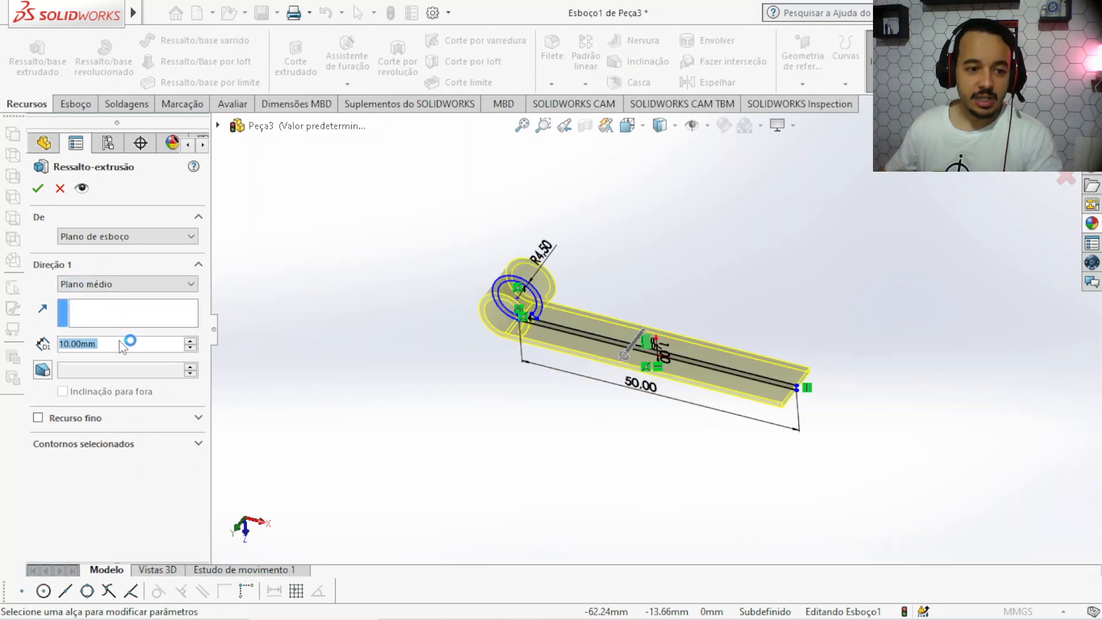
type("150")
key("Return")
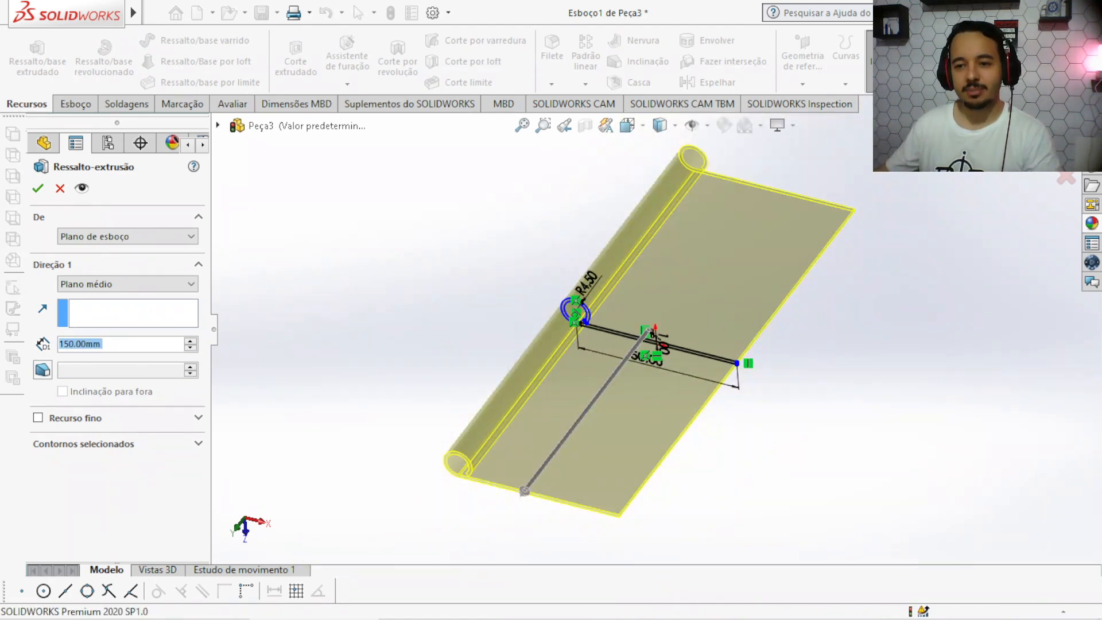
left_click(1065, 159)
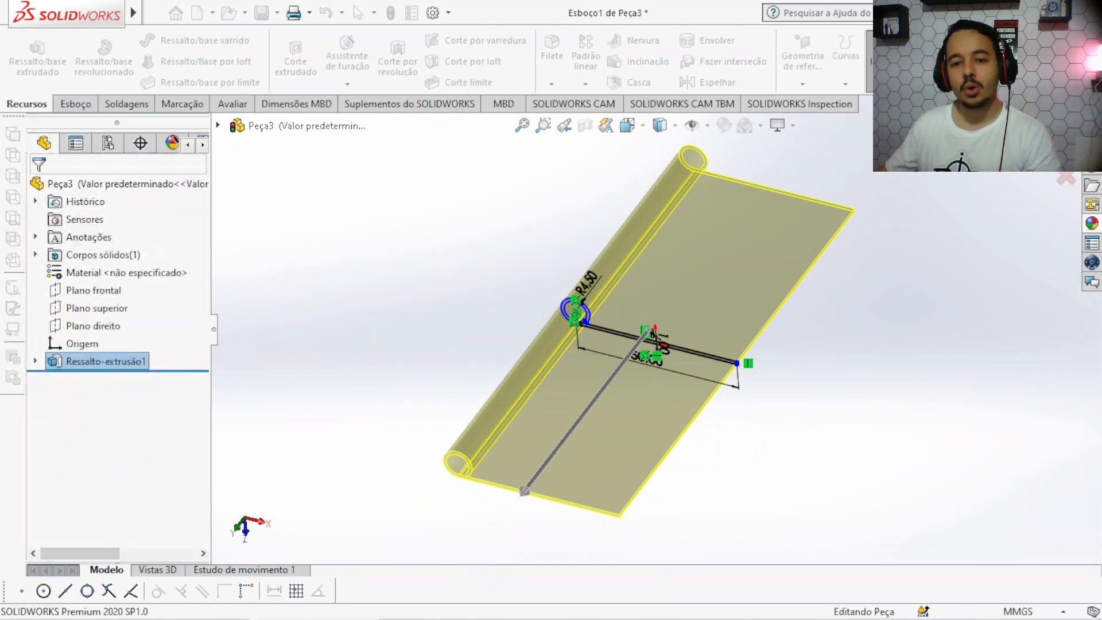
Start a new sketch on the leaf's large flat face on the curl side, seen in the Posterior view
middle_click_drag(767, 346, 787, 258)
key("Escape")
mouse_move(749, 215)
middle_mouse_down()
mouse_move(664, 195)
mouse_move(644, 129)
middle_mouse_up()
left_click(643, 127)
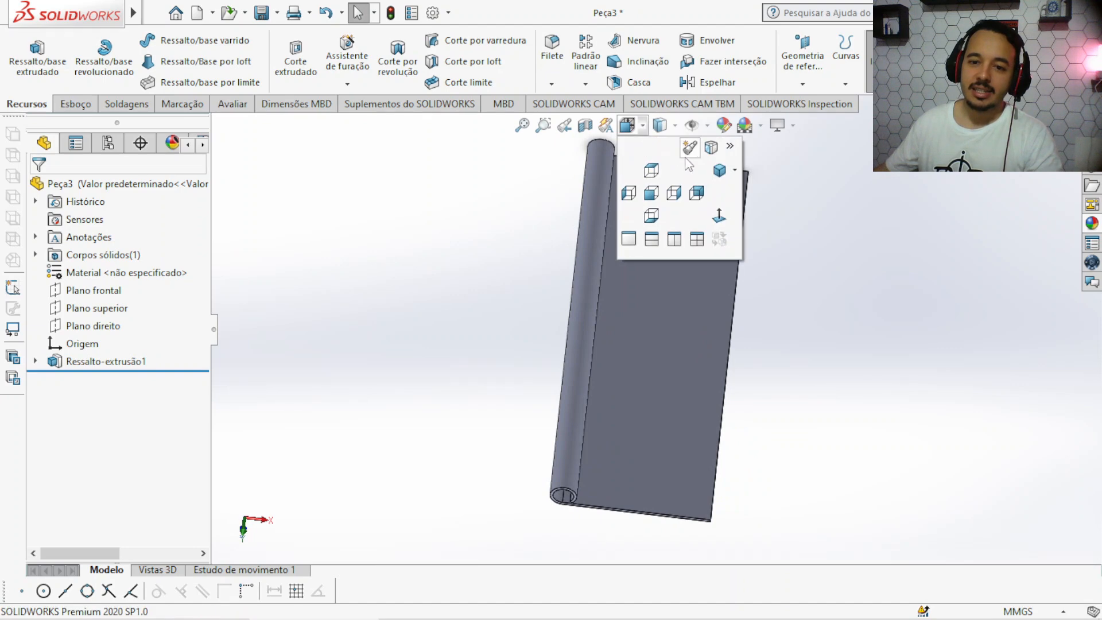
left_click(699, 193)
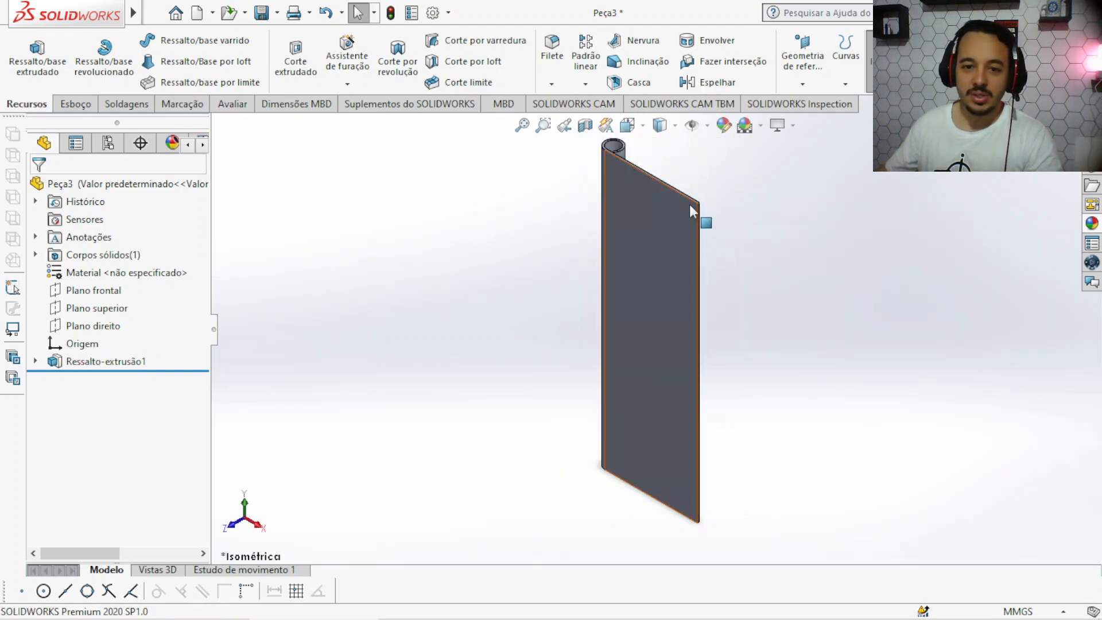
middle_click_drag(707, 313, 675, 232)
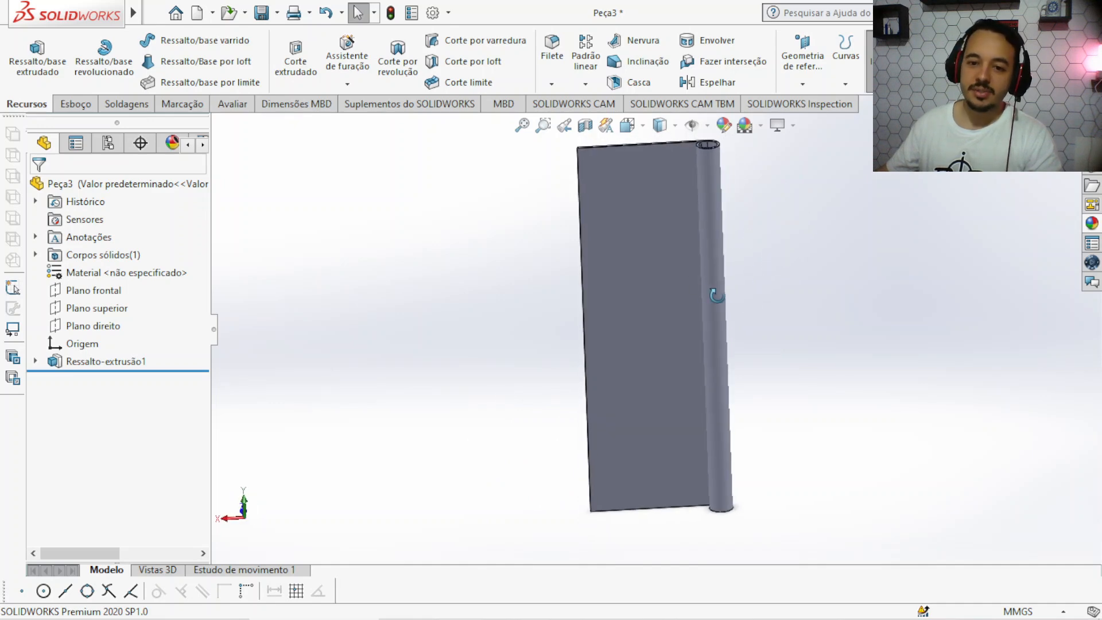
left_click(675, 232)
left_click(74, 103)
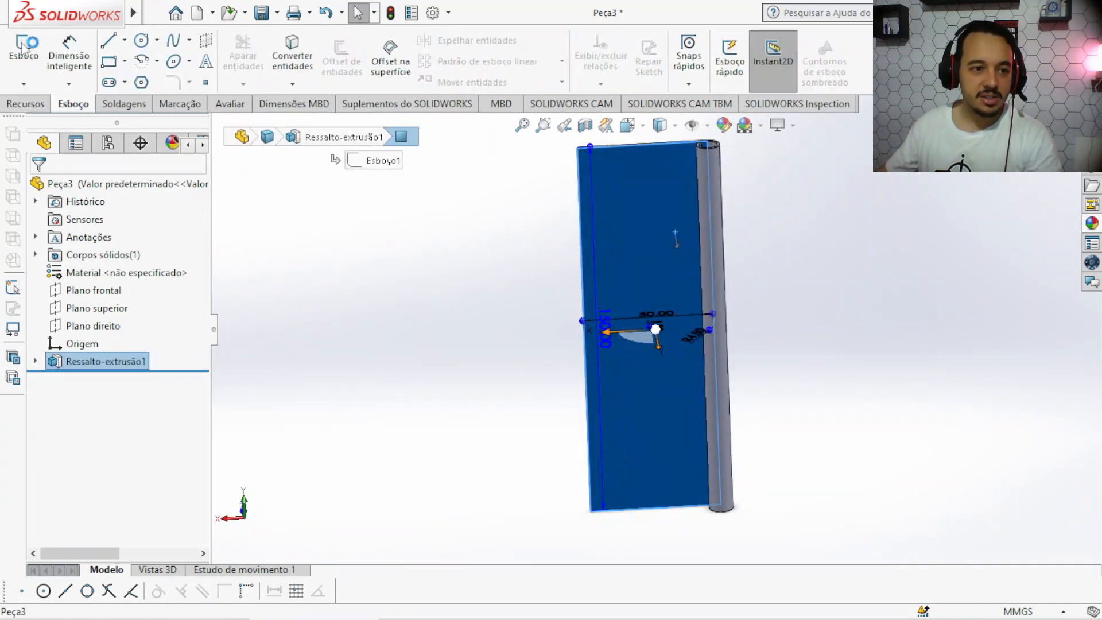
left_click(22, 49)
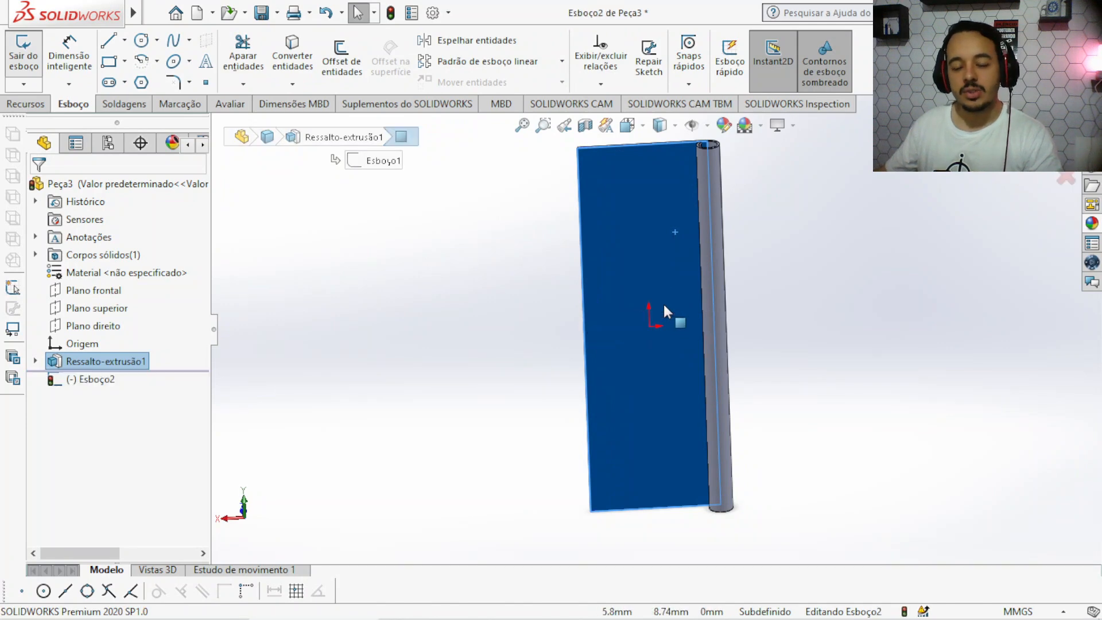
left_click(641, 125)
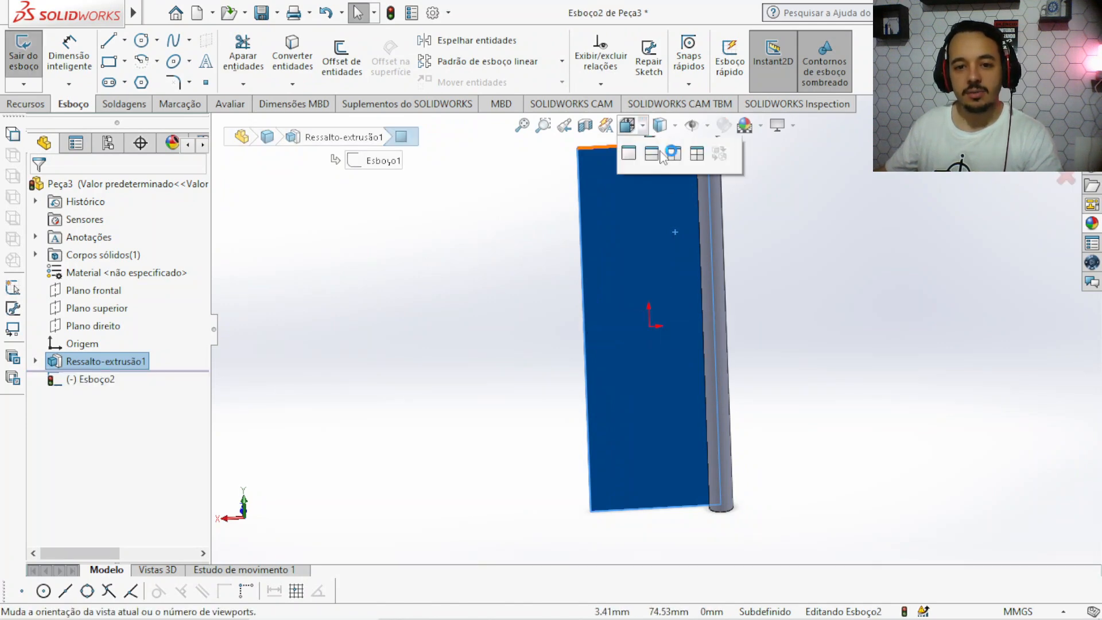
key("space")
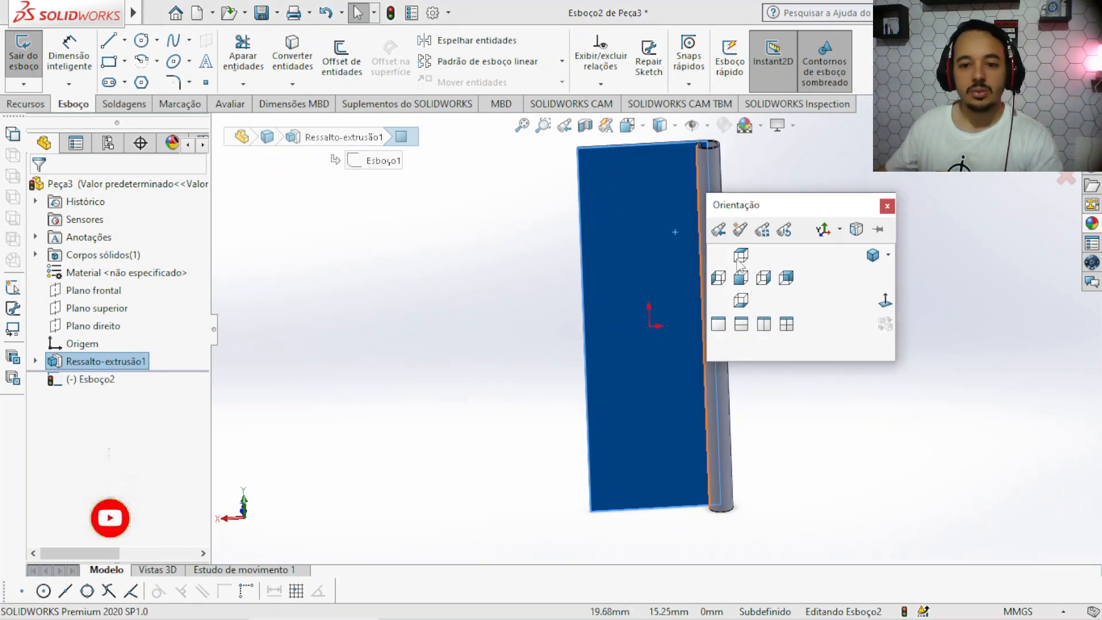
left_click(786, 278)
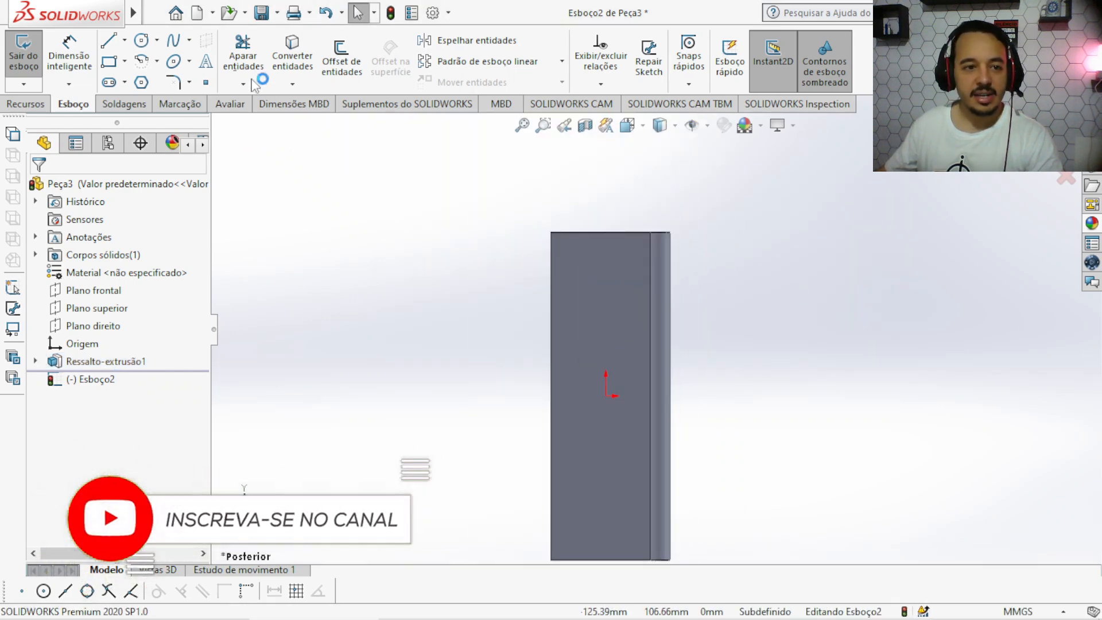
Sketch a corner rectangle across the curl from its lower end, about 9 mm wide and 26 mm tall
left_click(117, 64)
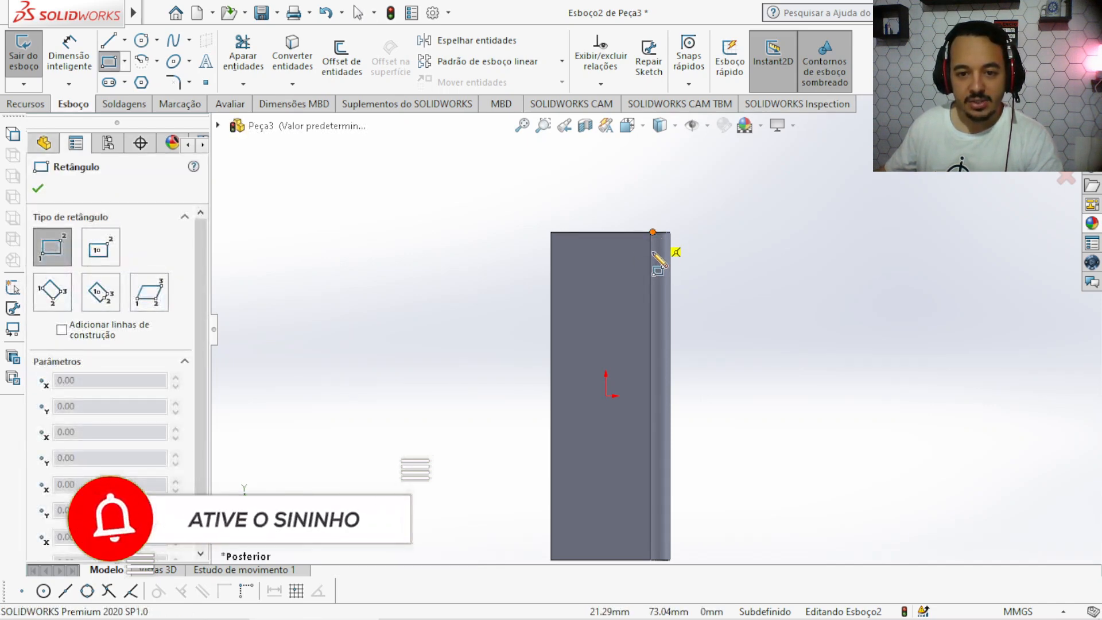
scroll(672, 467, "up", 3)
scroll(660, 453, "down", 2)
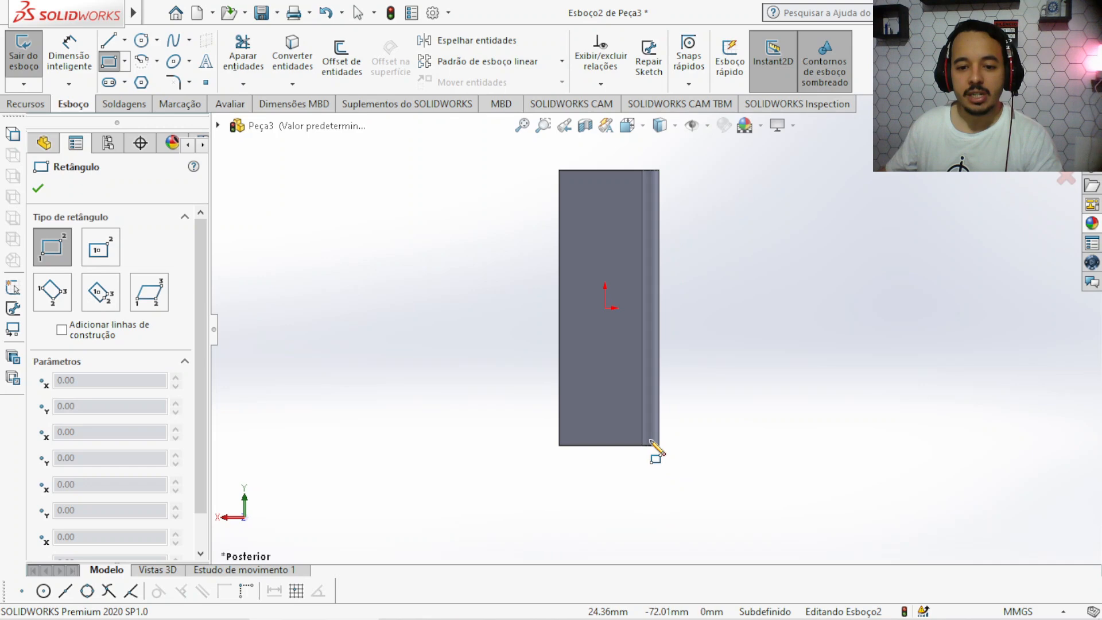
left_click(663, 439)
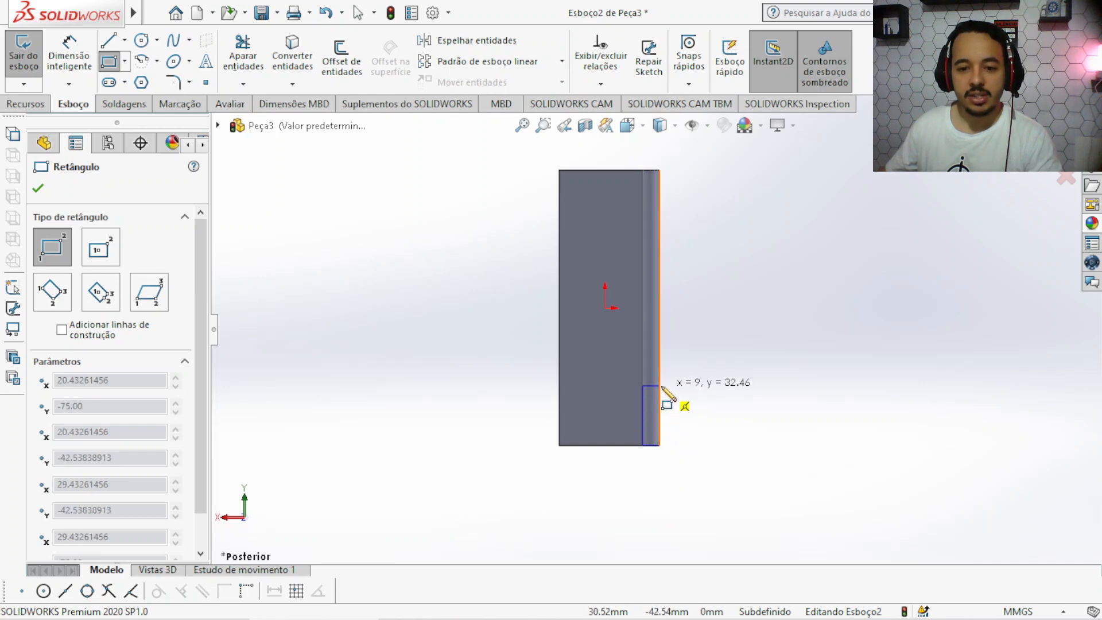
left_click(642, 397)
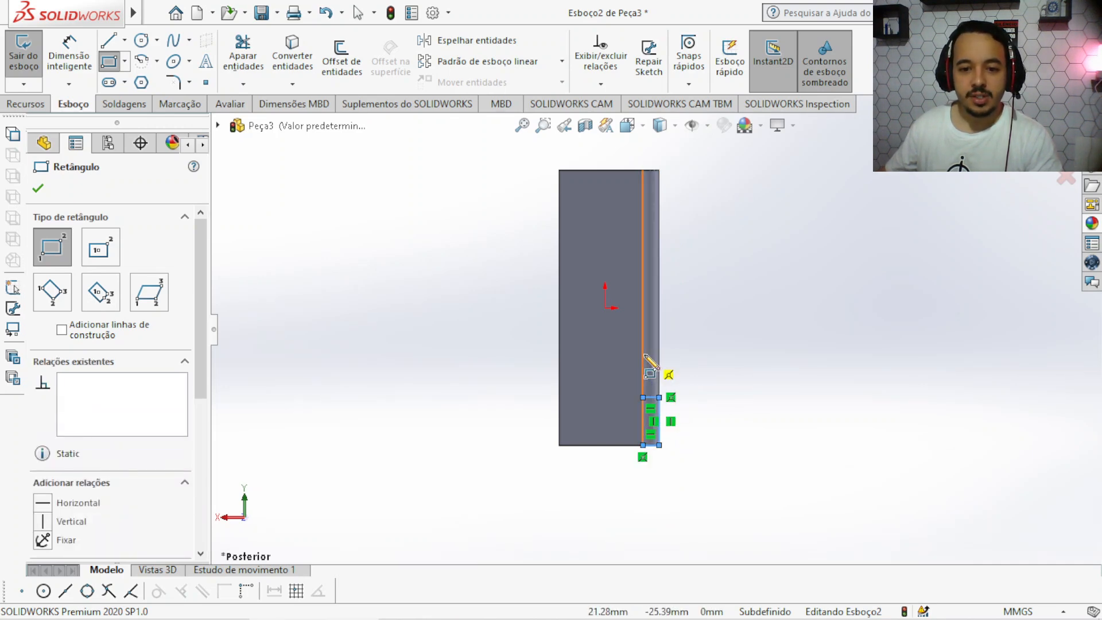
Sketch two more curl-width rectangles about 26 mm tall, one ending at the leaf's mid-height and one in the upper half
left_click(642, 355)
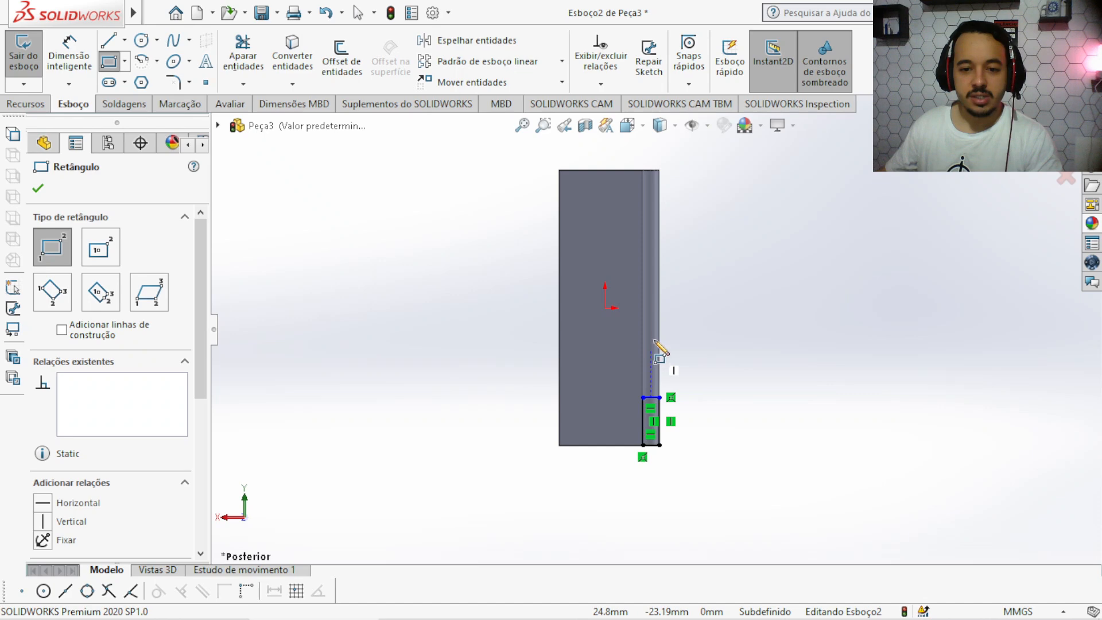
left_click(658, 308)
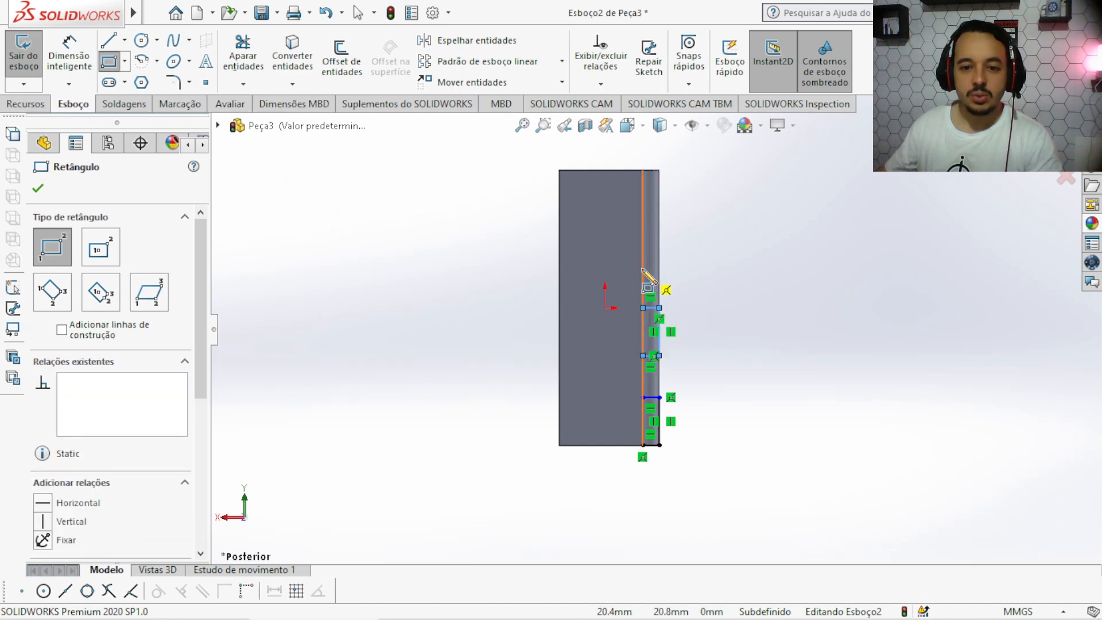
left_click(642, 255)
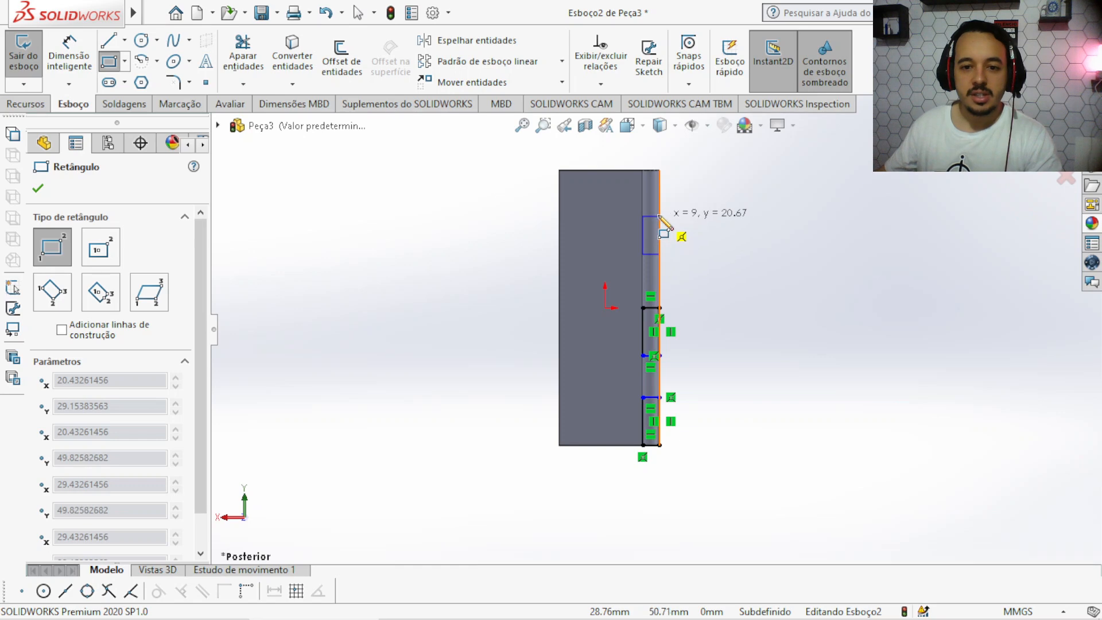
left_click(659, 207)
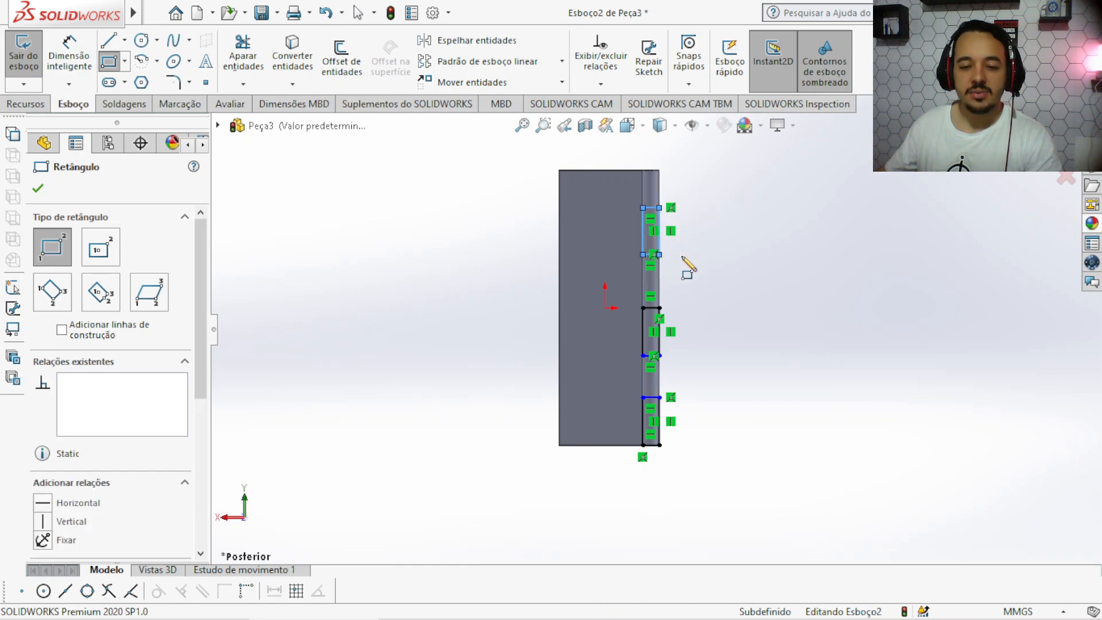
key("Escape")
Dimension the lowest rectangle's height and set it to 25 mm
key("d")
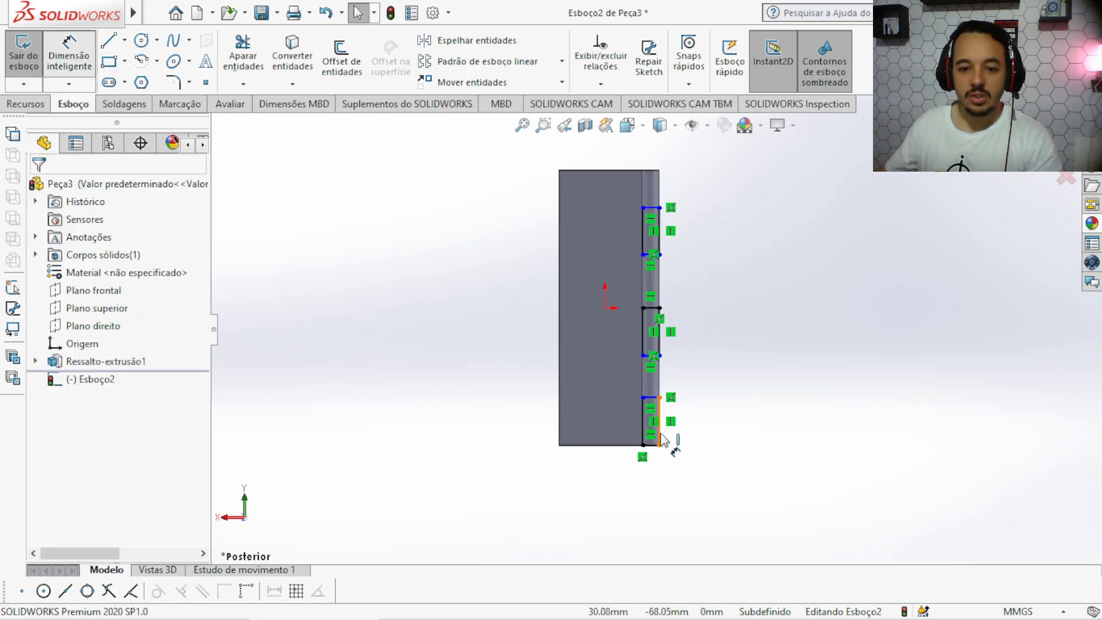
left_click(689, 423)
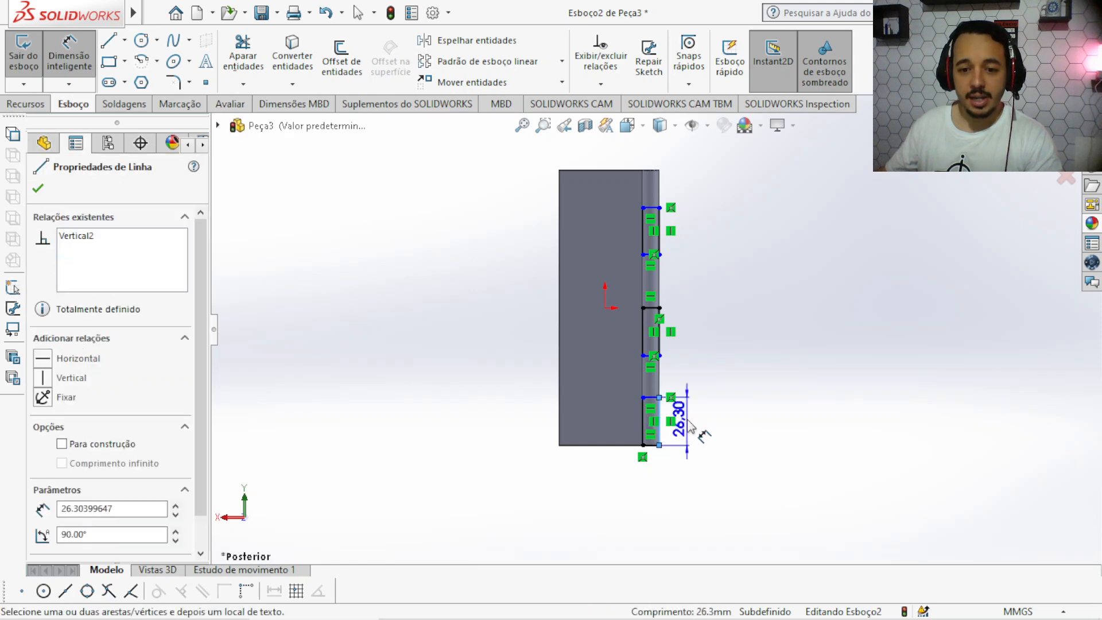
left_click(688, 426)
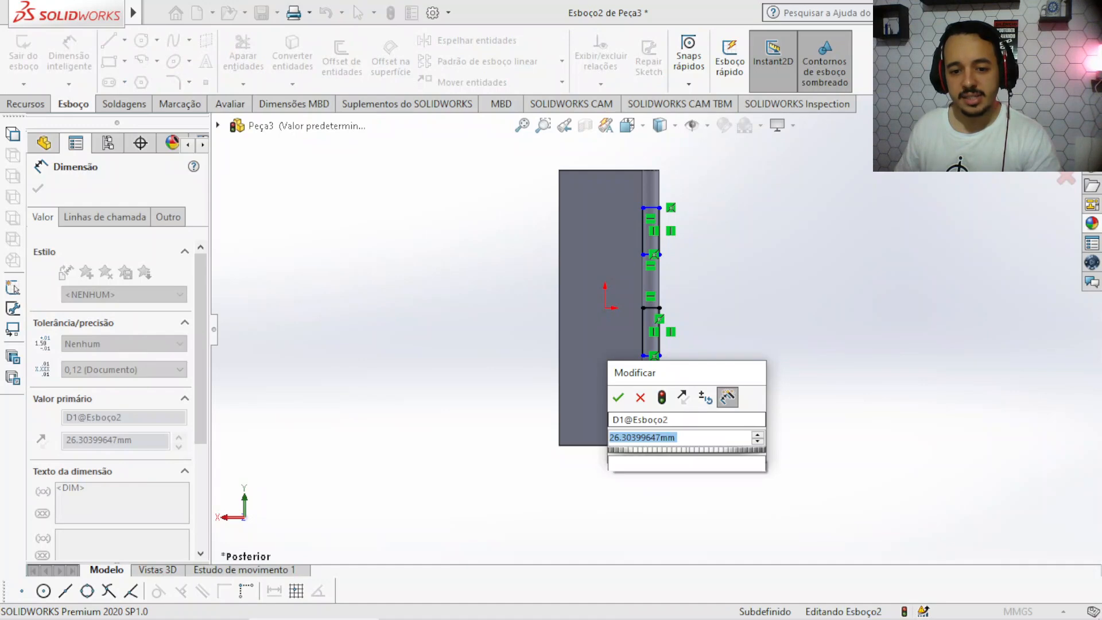
type("25")
key("Escape")
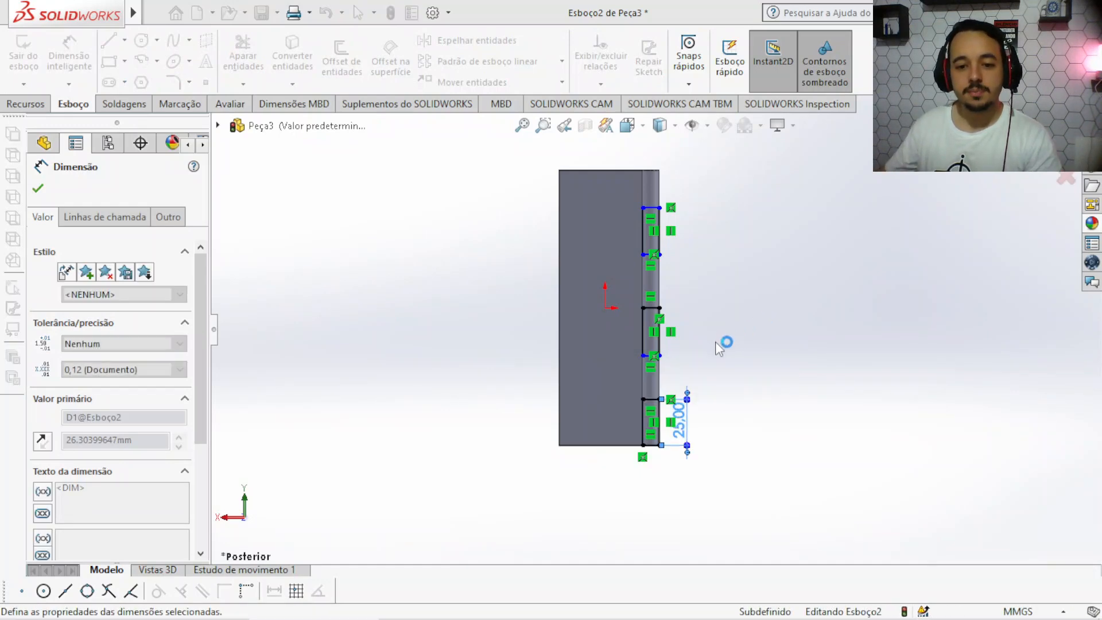
Apply an Equal (Igual) relation to the outer vertical sides of all three rectangles
scroll(717, 377, "down", 3)
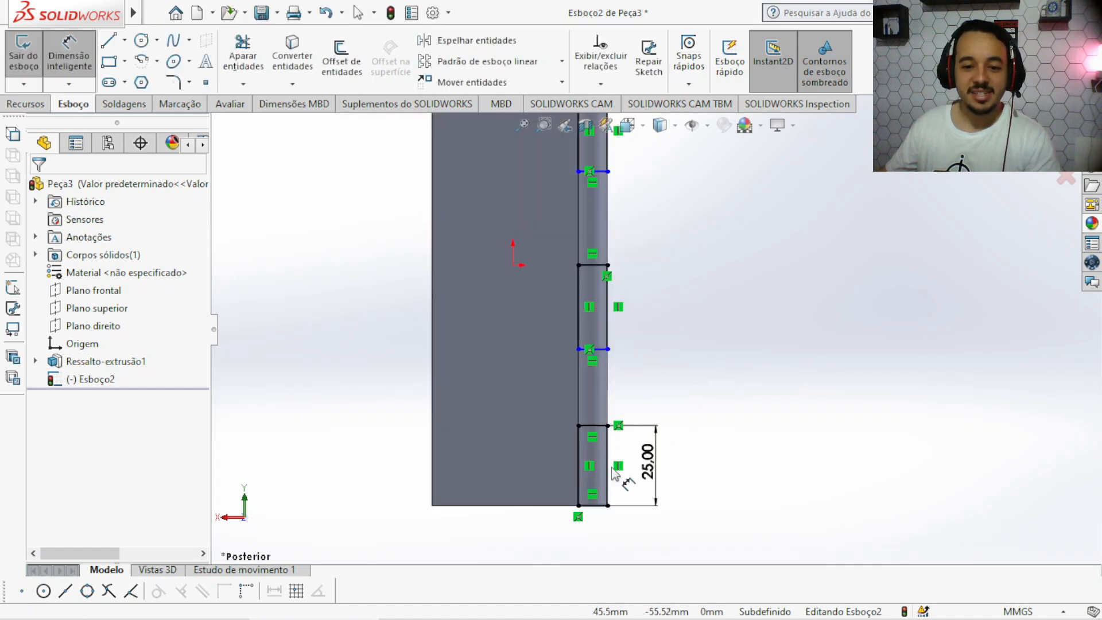
key("Escape")
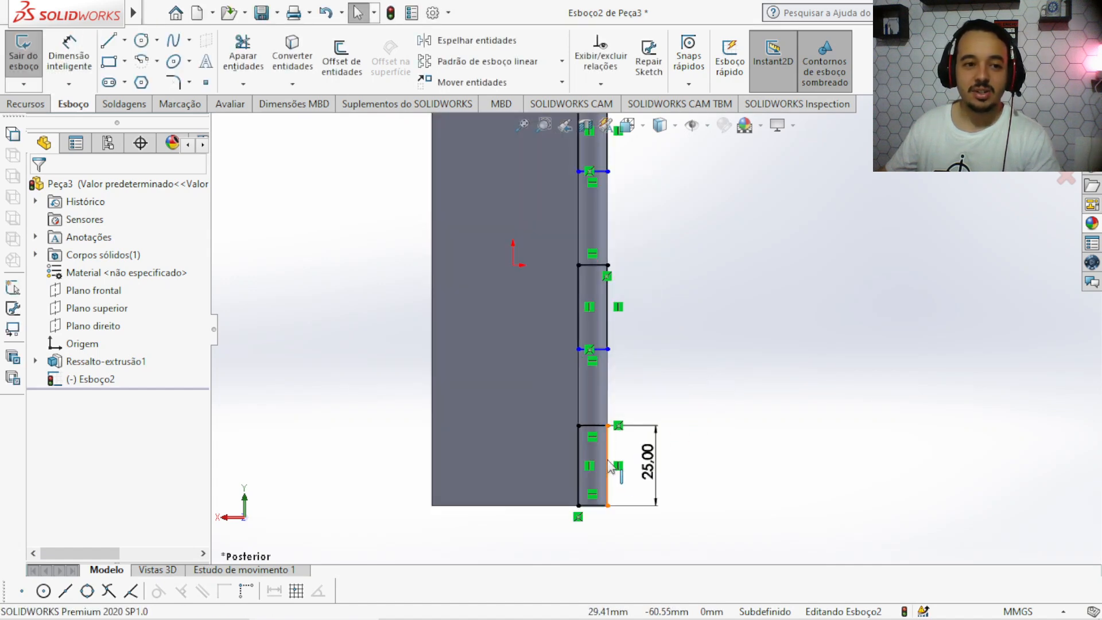
left_click(607, 332)
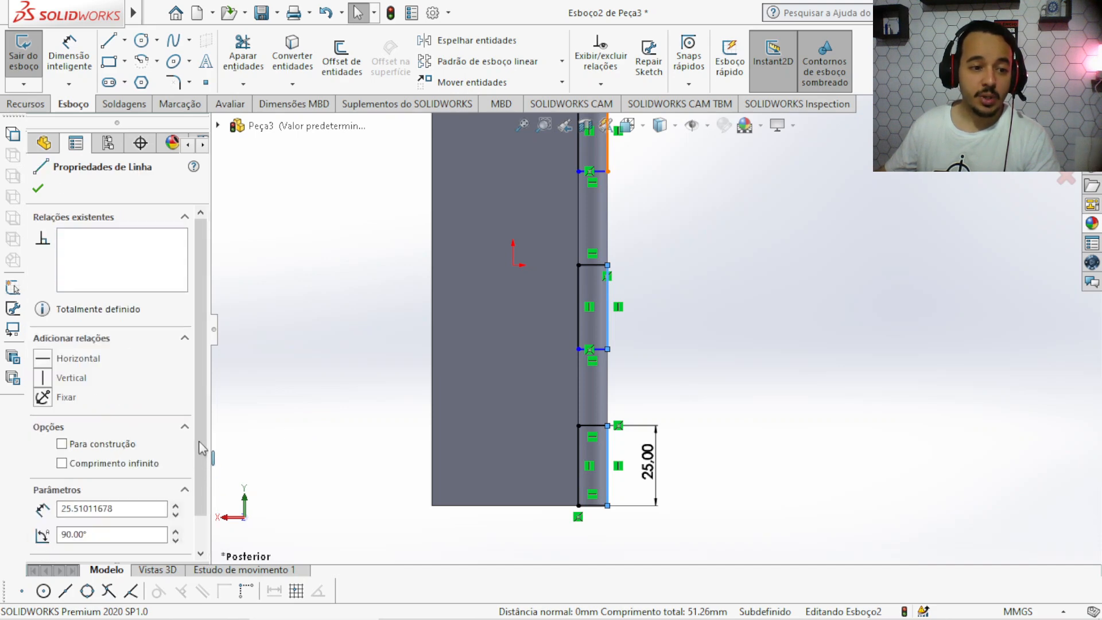
scroll(189, 424, "down", 2)
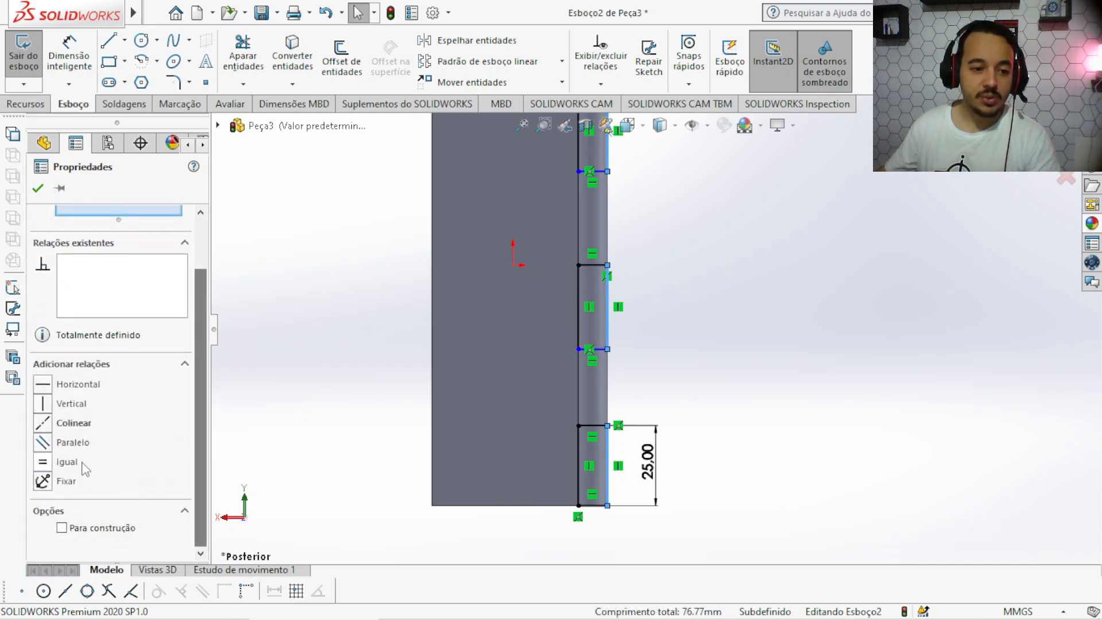
left_click(44, 462)
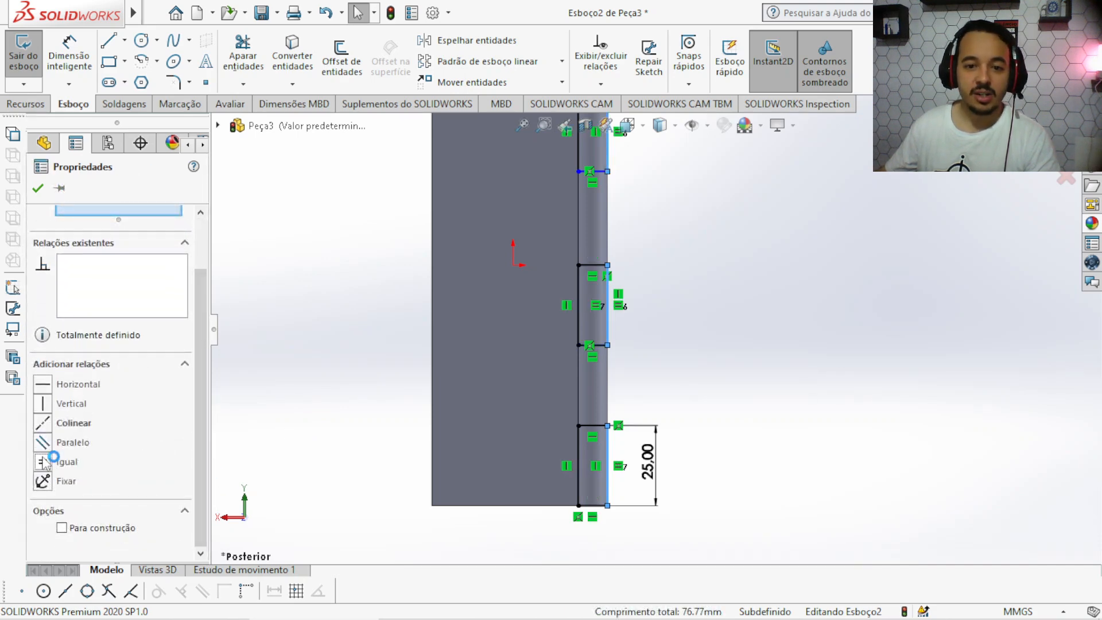
left_click(736, 242)
Try to add a vertical dimension for the gap between the lowest and middle rectangles
scroll(720, 294, "up", 2)
scroll(676, 268, "down", 2)
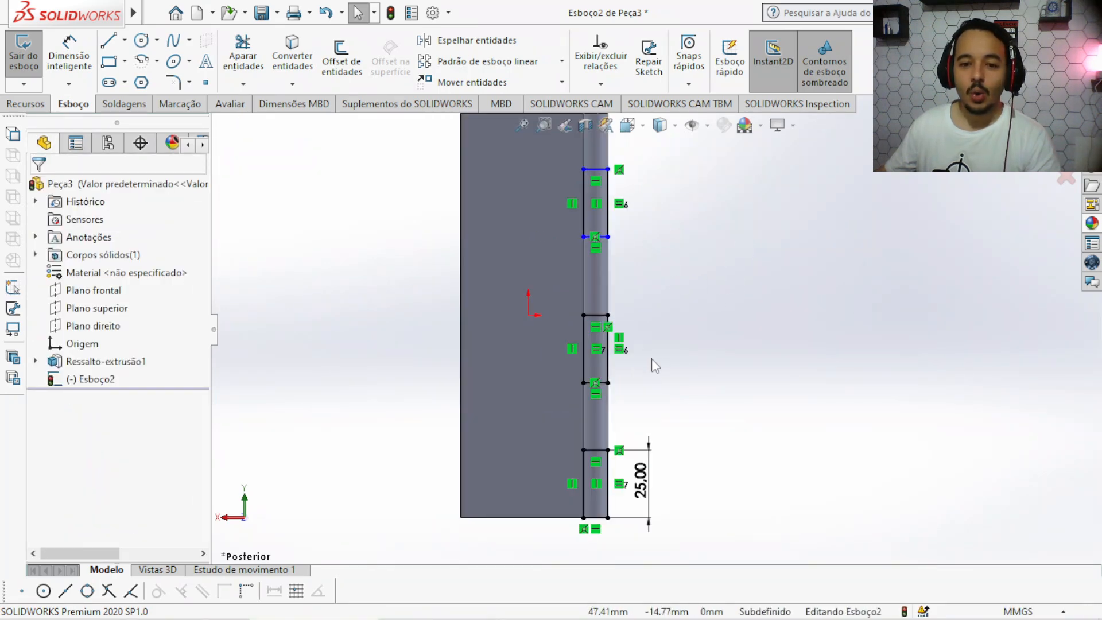
key("d")
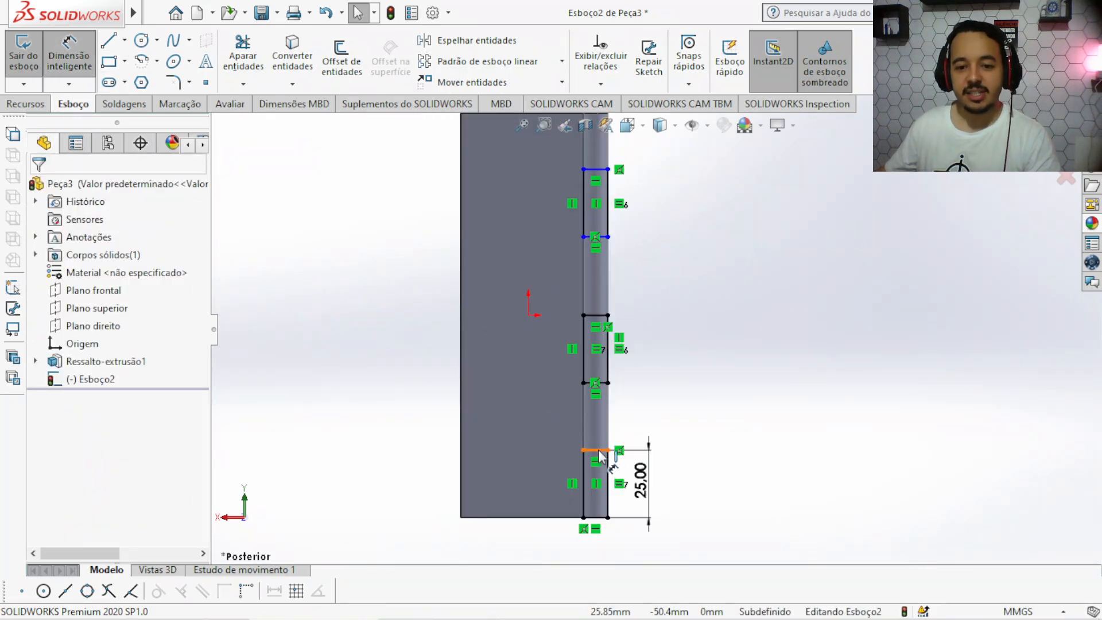
left_click(596, 449)
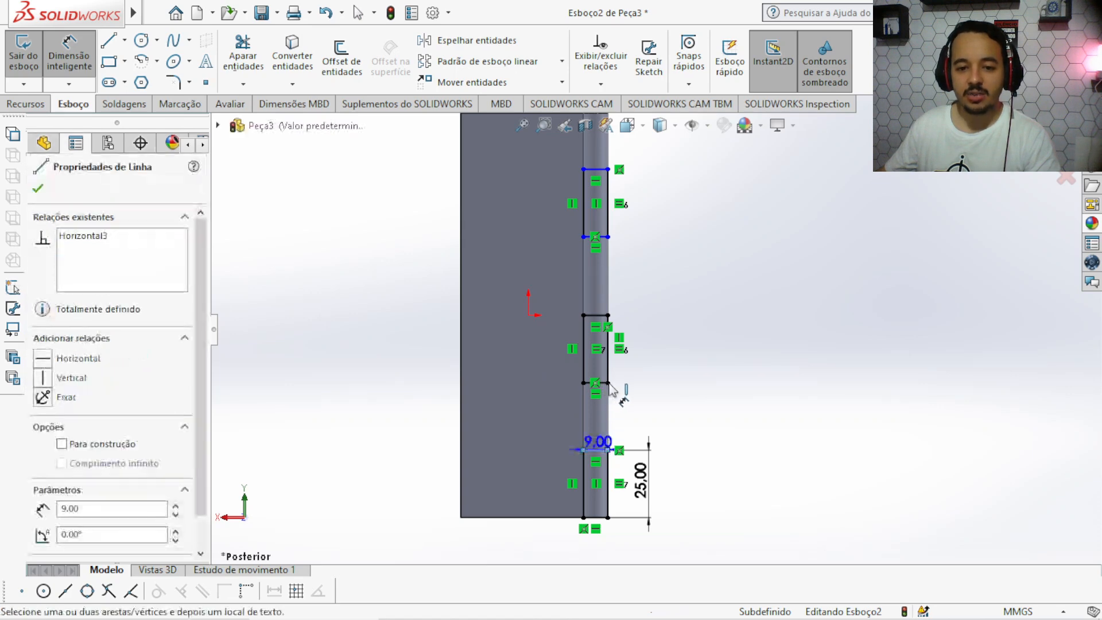
left_click(607, 382)
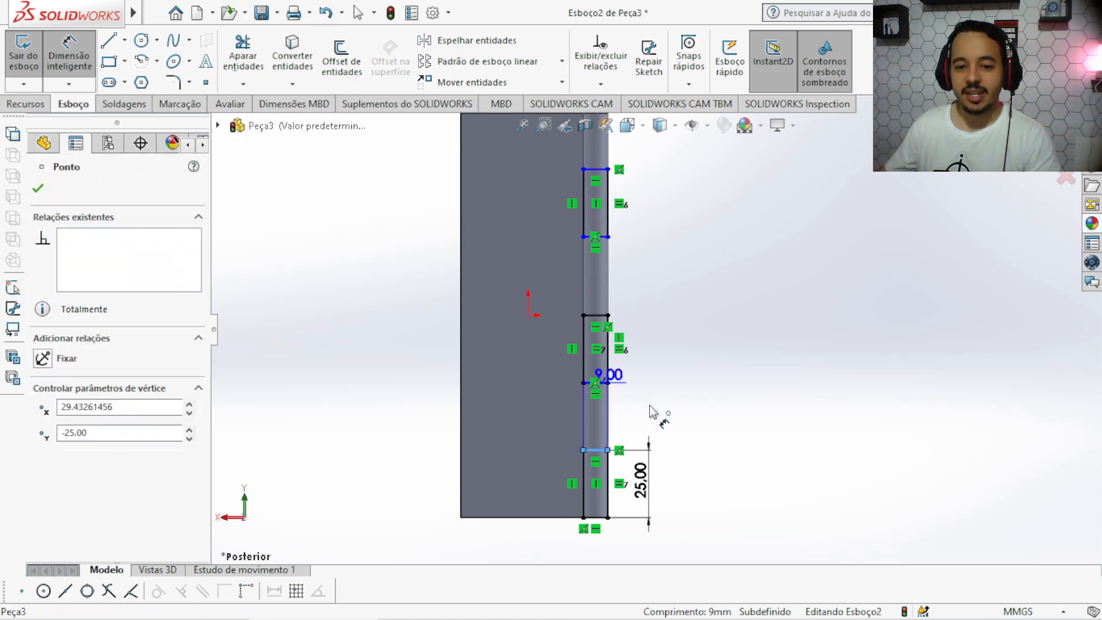
left_click(654, 411)
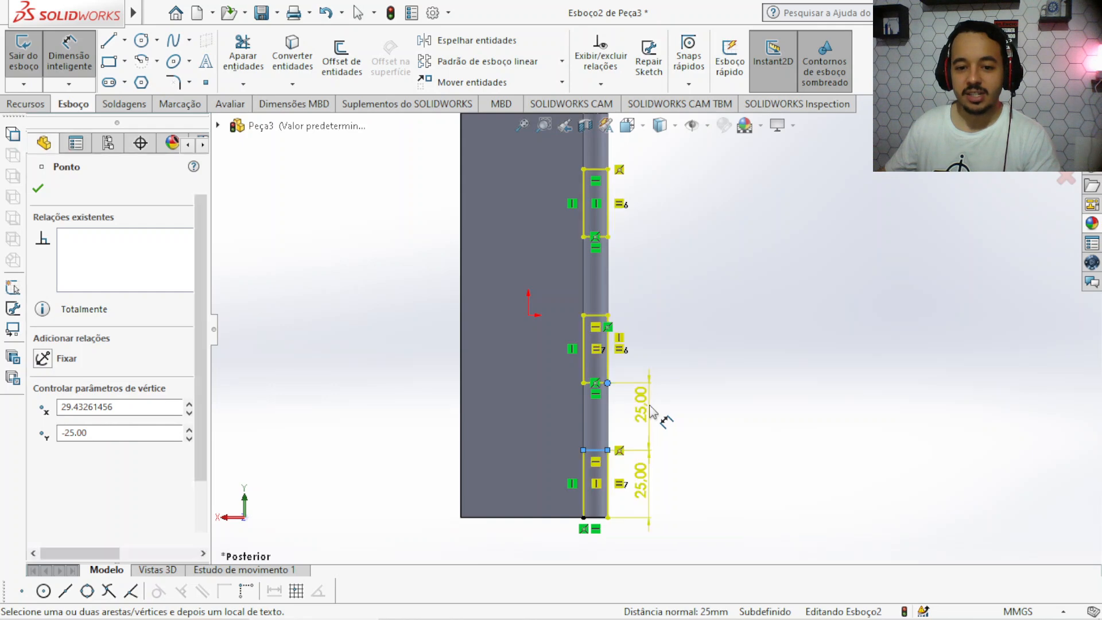
left_click(611, 305)
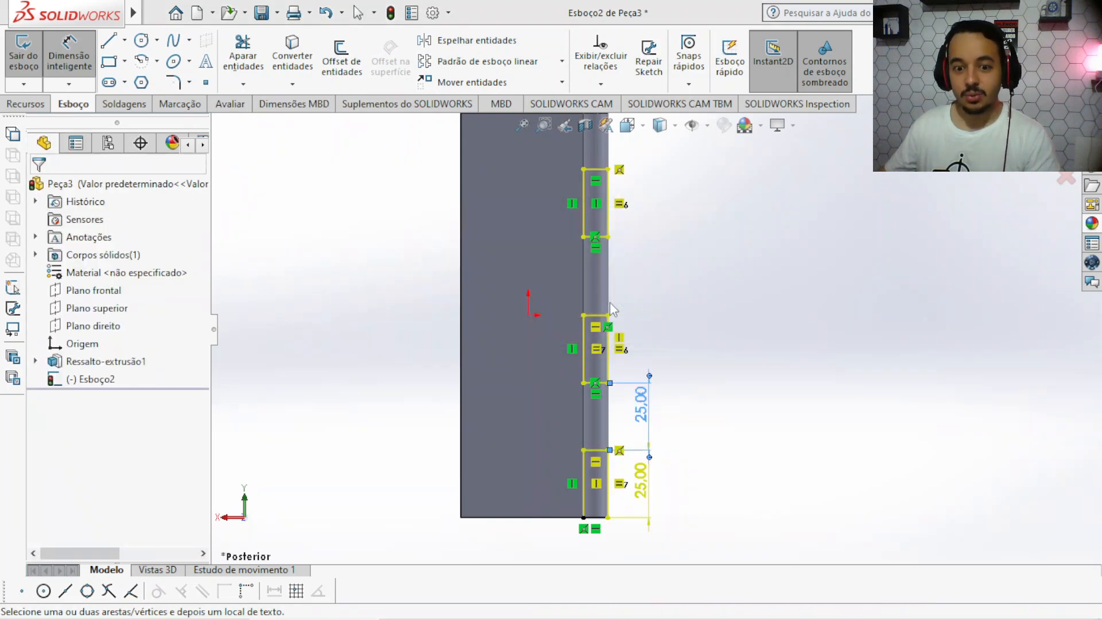
scroll(641, 254, "down", 2)
scroll(629, 279, "up", 1)
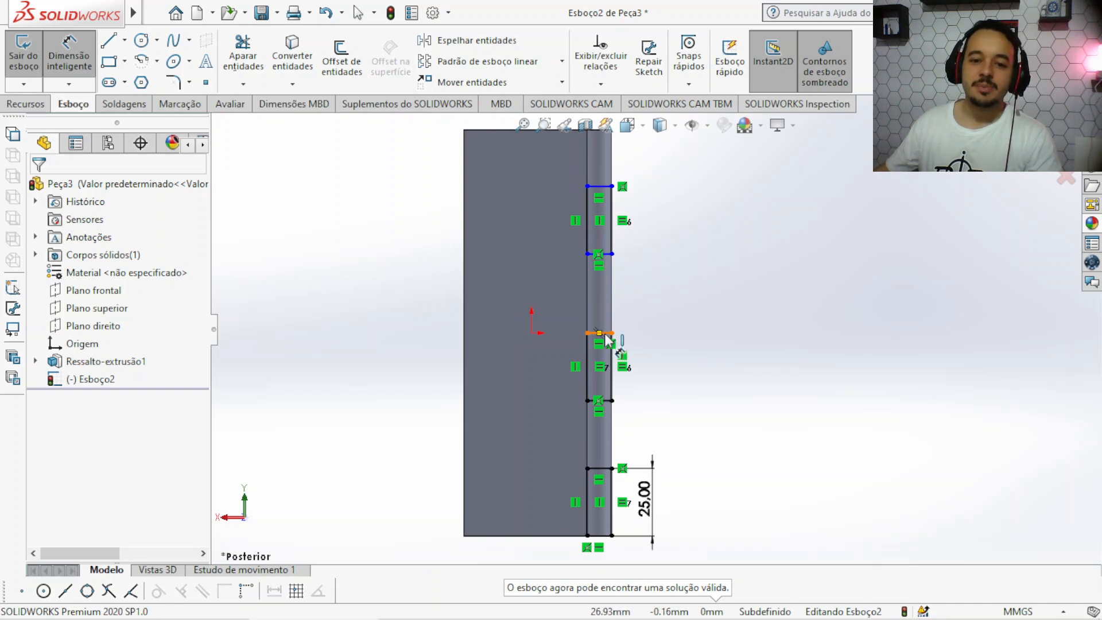
Dimension the gap between the middle and upper rectangles, set it to 25 mm, and exit the sketch
left_click(611, 254)
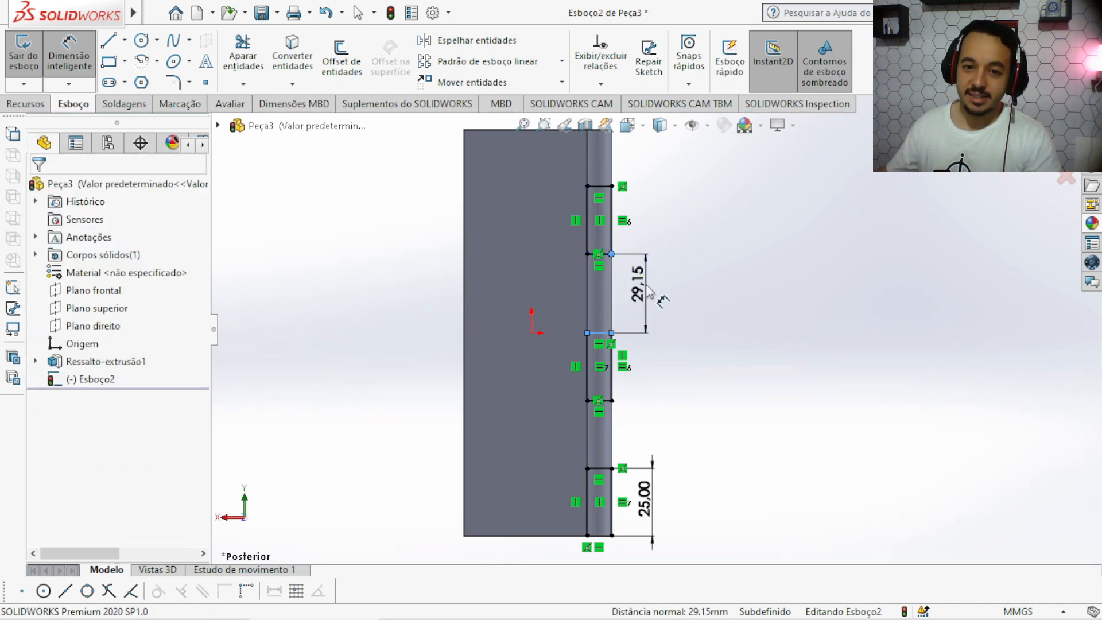
left_click(648, 293)
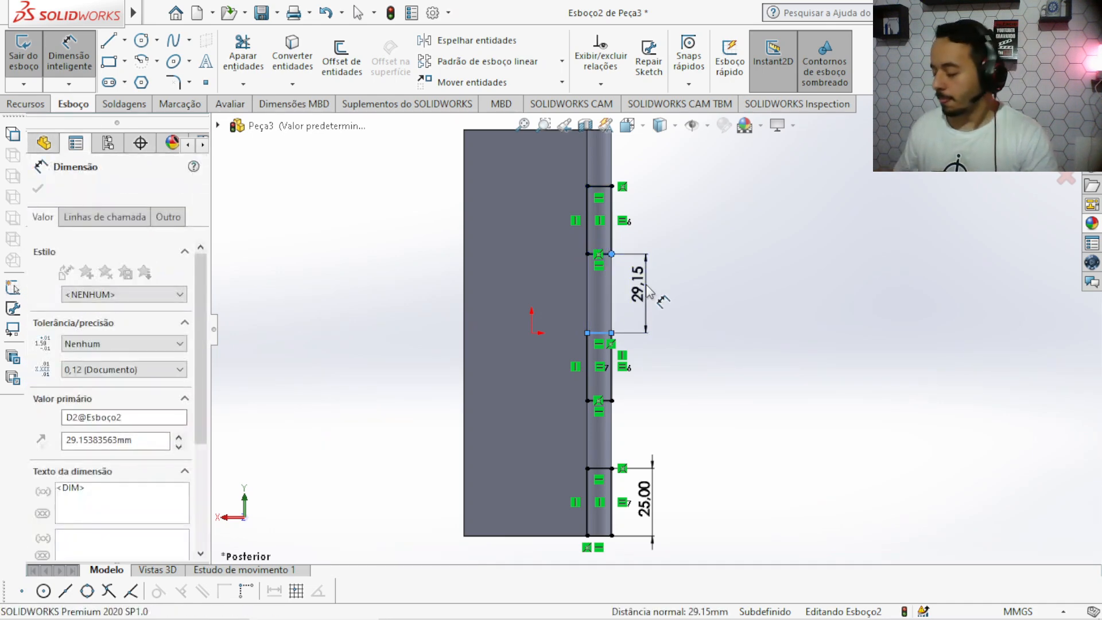
key("Return")
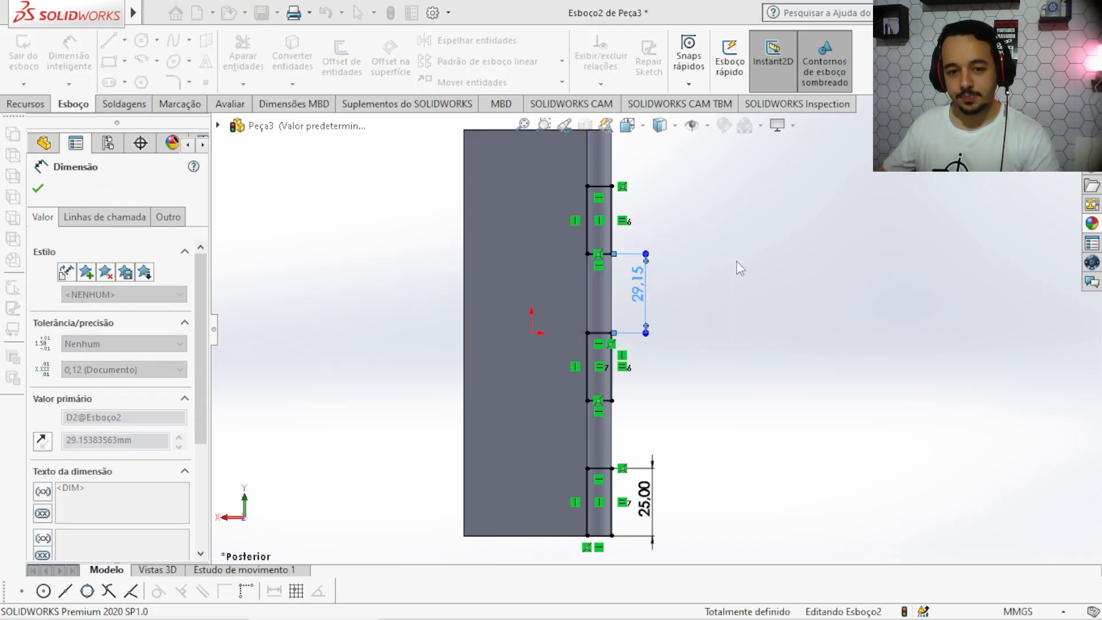
key("Escape")
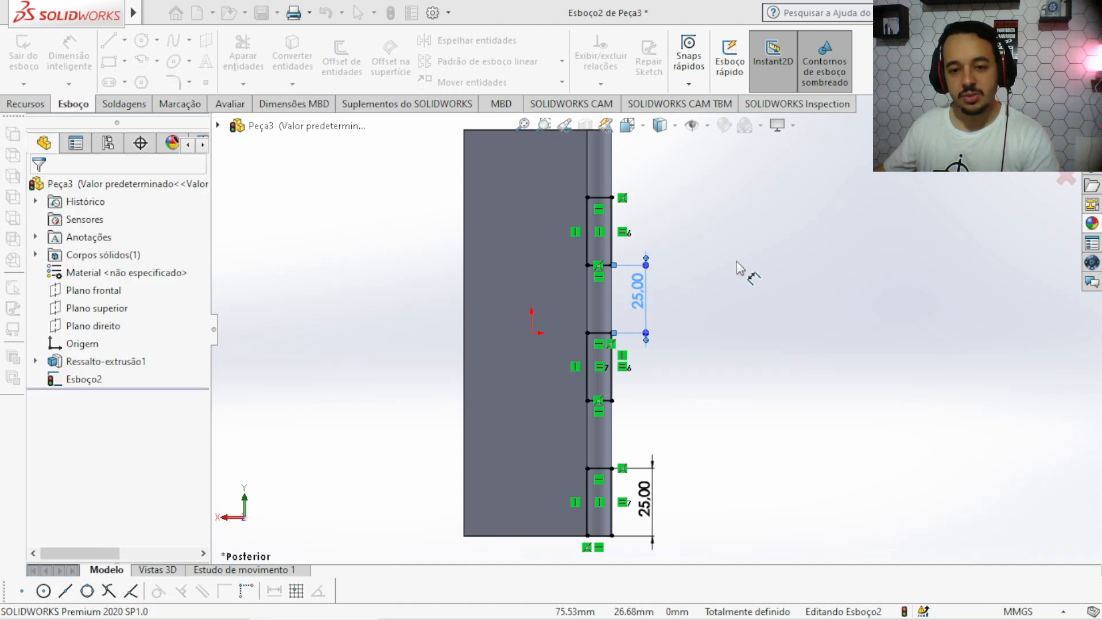
mouse_move(732, 278)
middle_mouse_down()
mouse_move(696, 344)
mouse_move(644, 345)
mouse_move(620, 364)
mouse_move(777, 322)
mouse_move(714, 351)
middle_mouse_up()
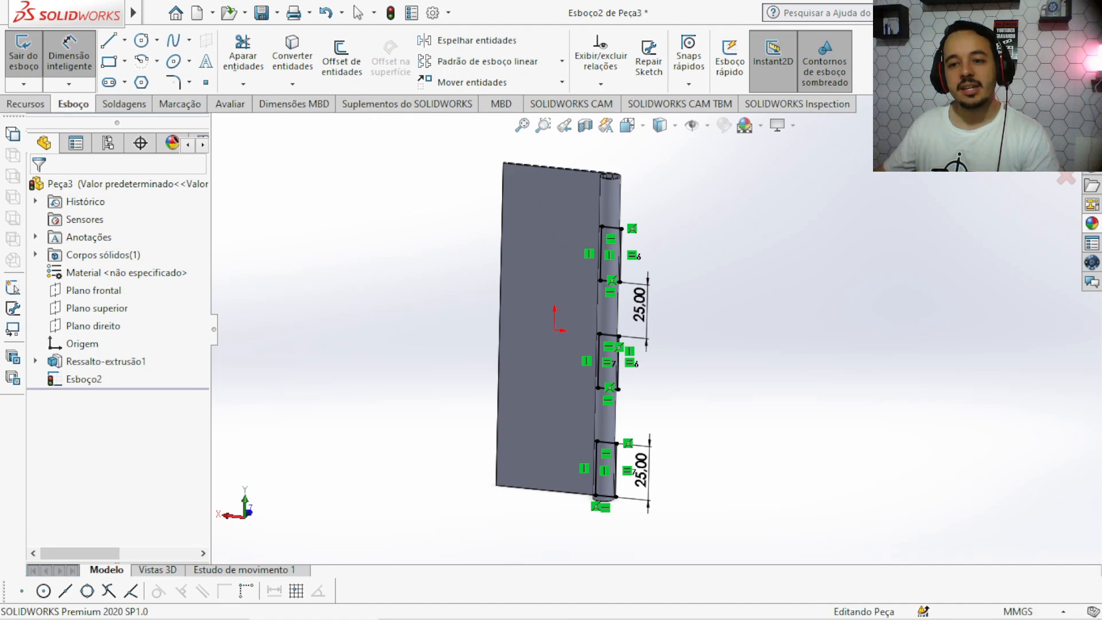
key("ctrl+b")
Start an extruded cut from the three-rectangle sketch, with its direction reversed and a blind (Cego) depth of 10 mm
middle_click_drag(776, 281, 730, 292)
left_click(39, 106)
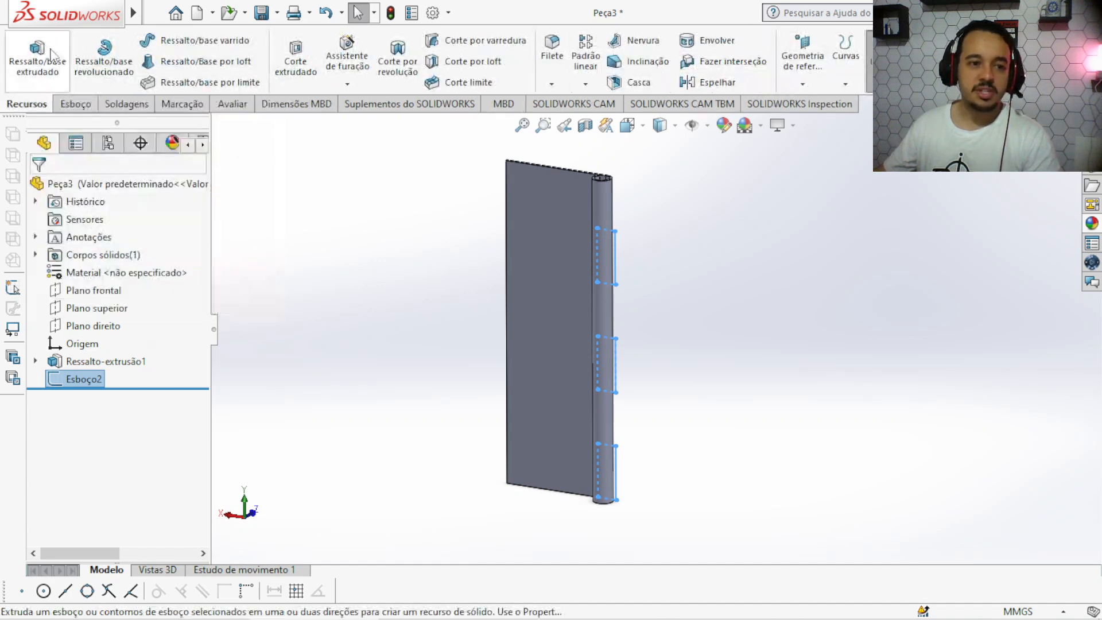
left_click(301, 53)
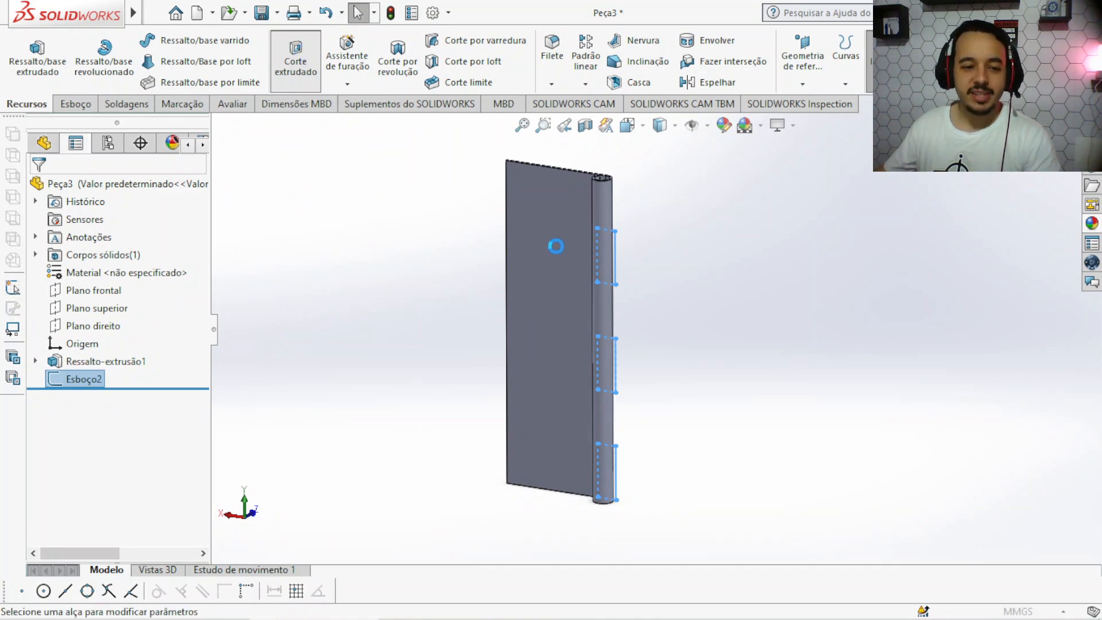
middle_click_drag(500, 256, 471, 268)
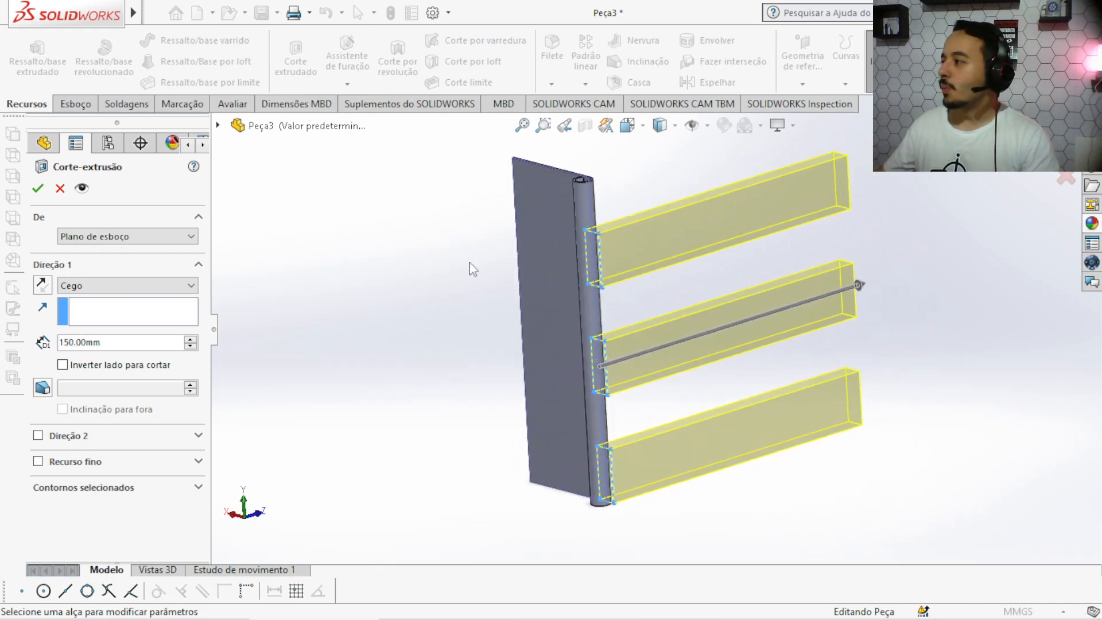
scroll(574, 281, "down", 2)
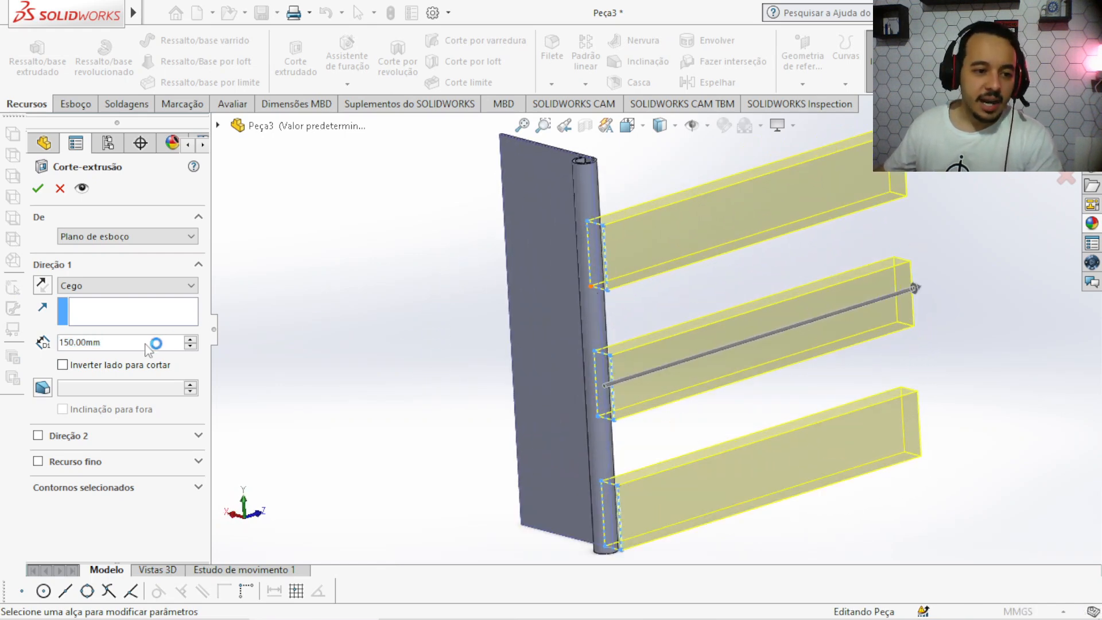
left_click(43, 286)
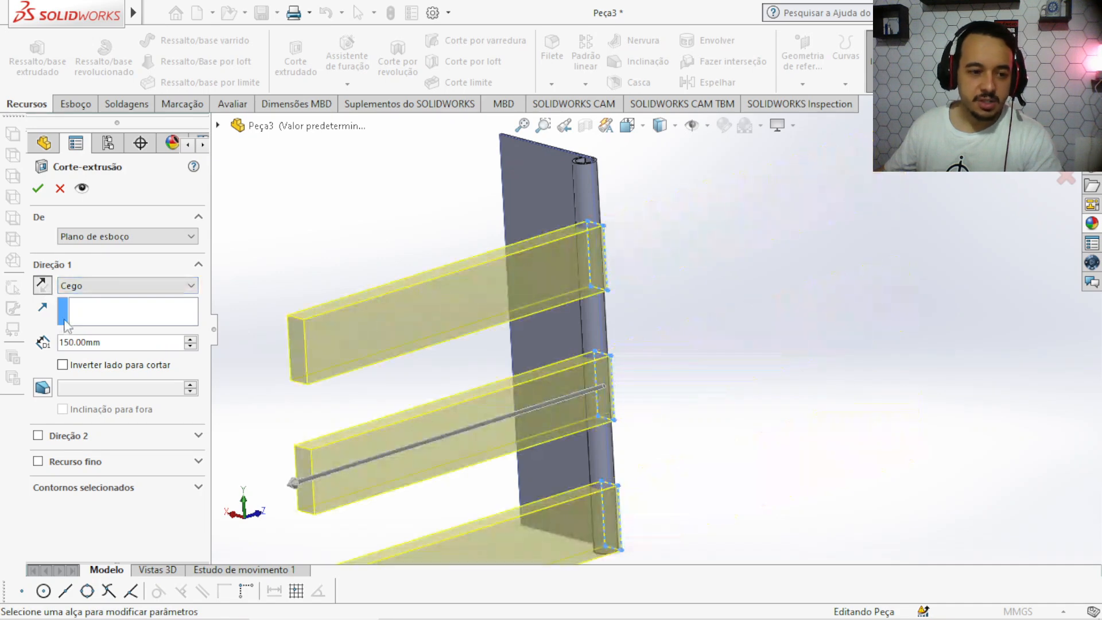
type("10")
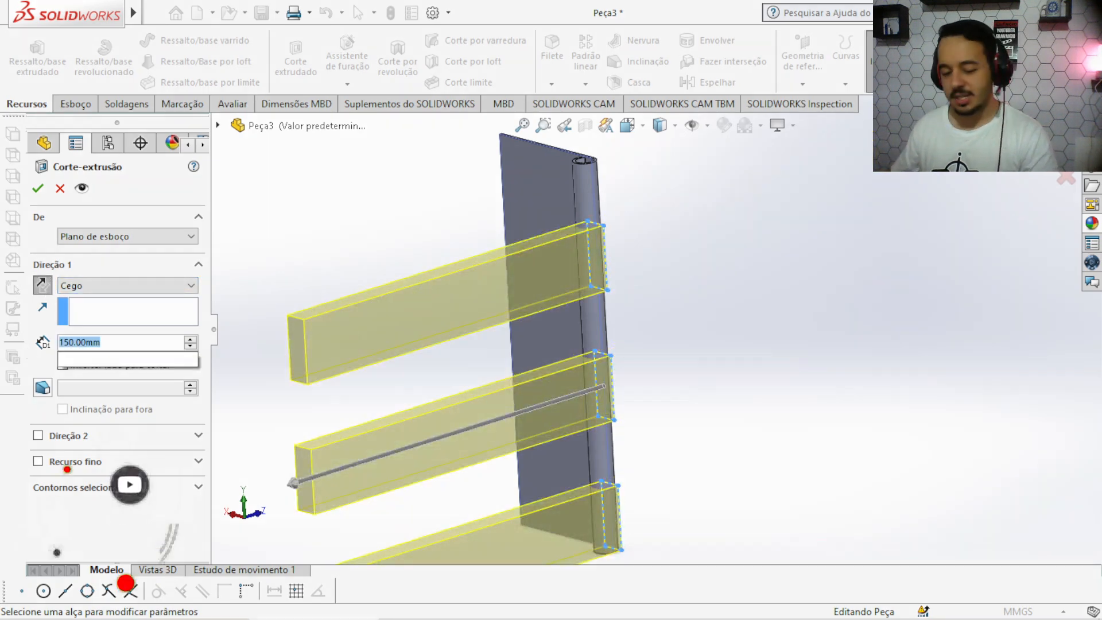
key("Return")
scroll(560, 286, "down", 8)
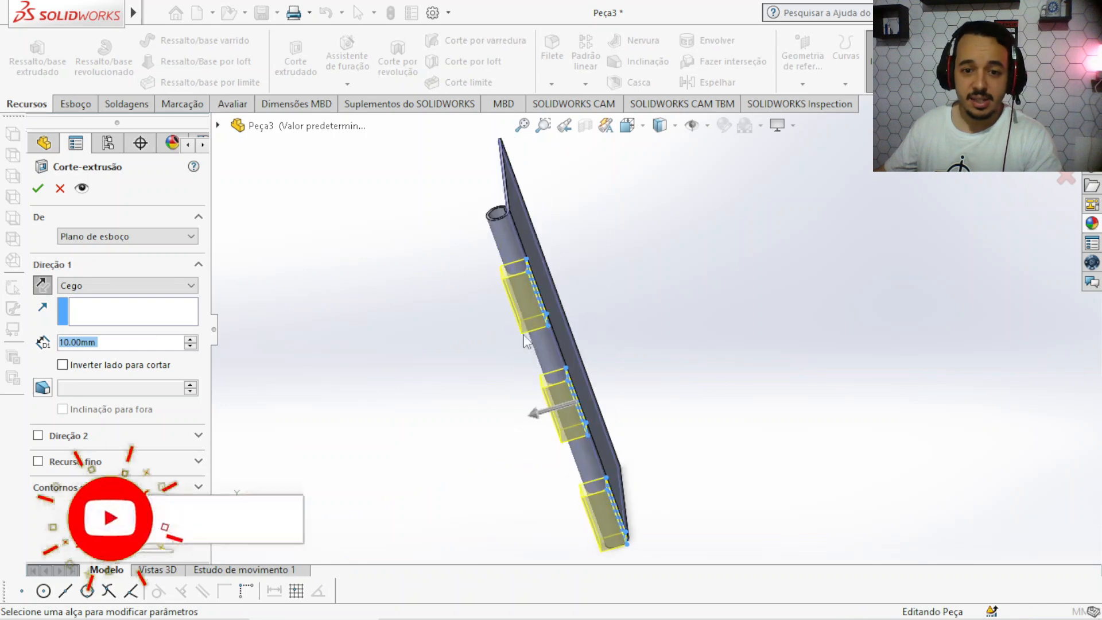
middle_click_drag(562, 281, 603, 318)
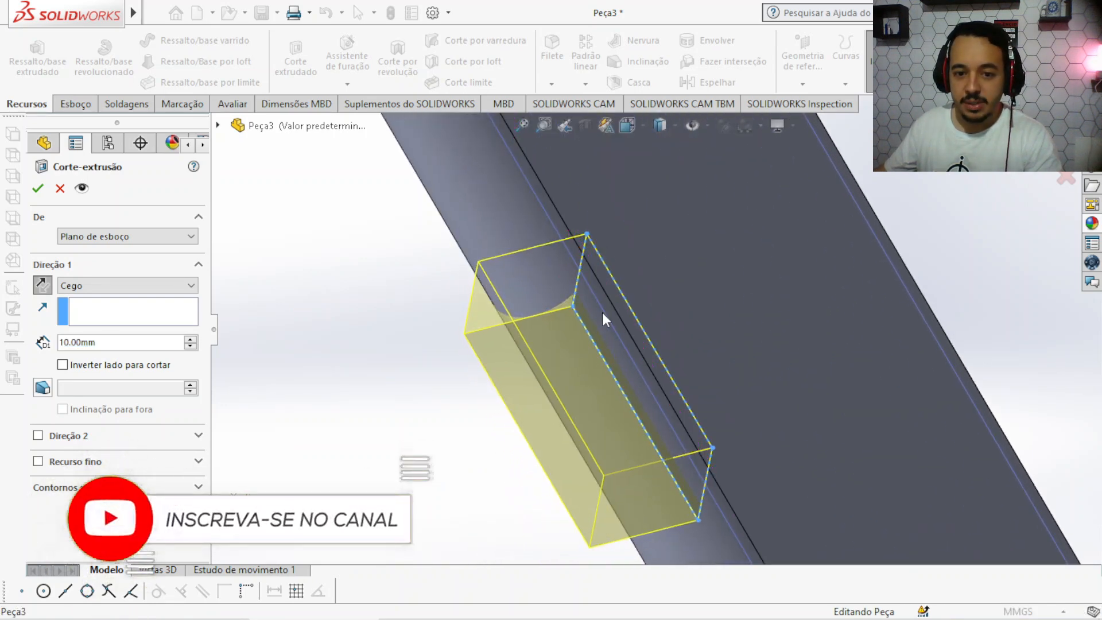
Enable the cut's second direction with a blind (Cego) depth of 2 mm
left_click(38, 435)
scroll(199, 454, "down", 1)
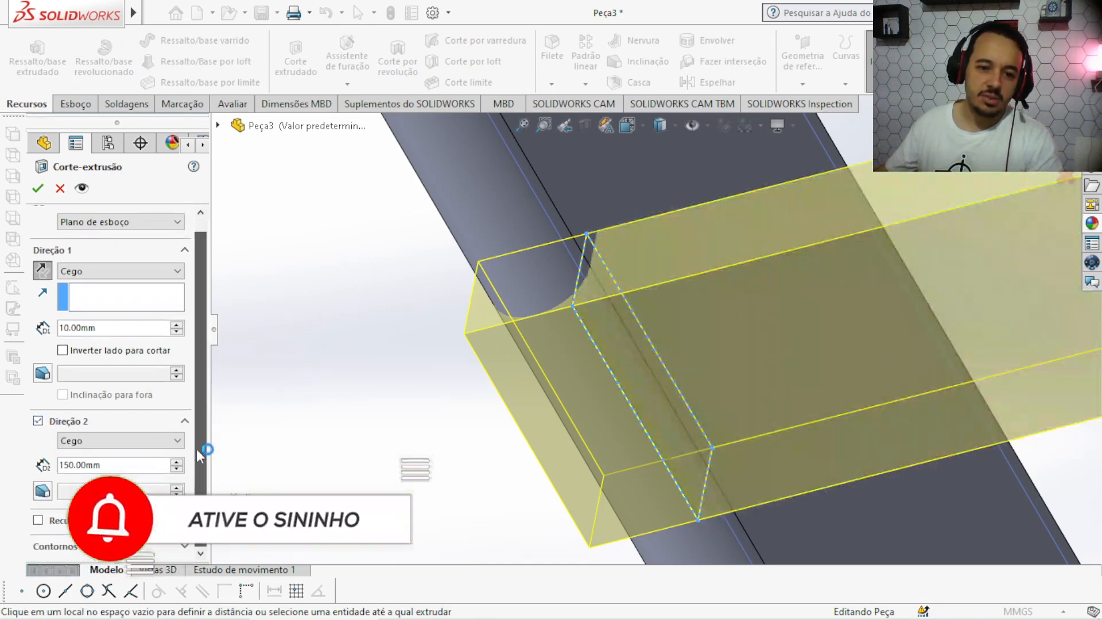
left_click(135, 463)
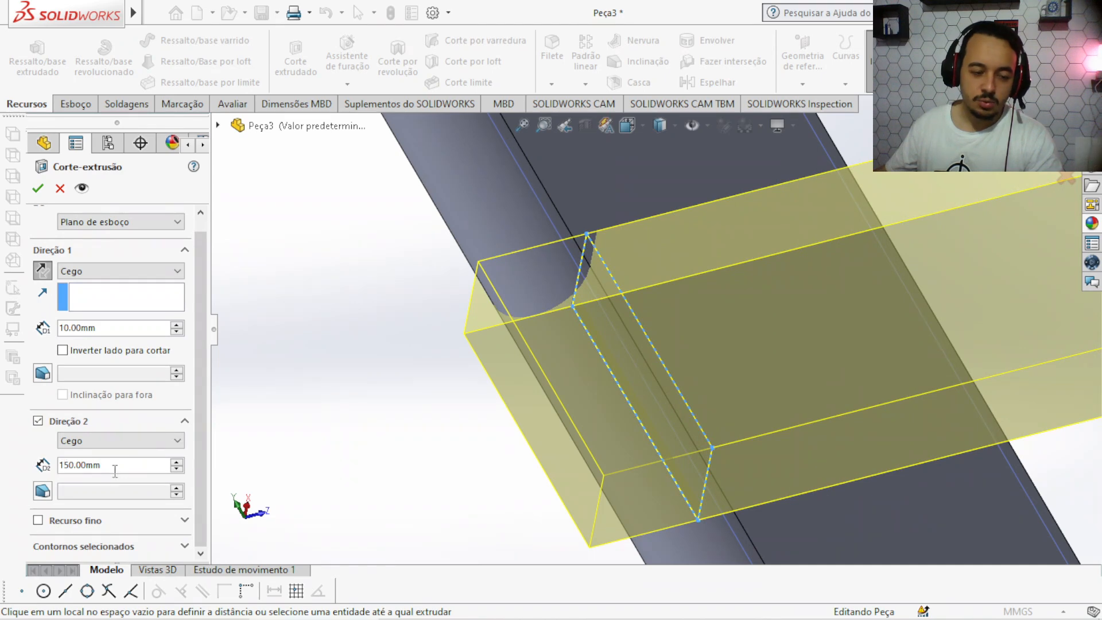
type("2")
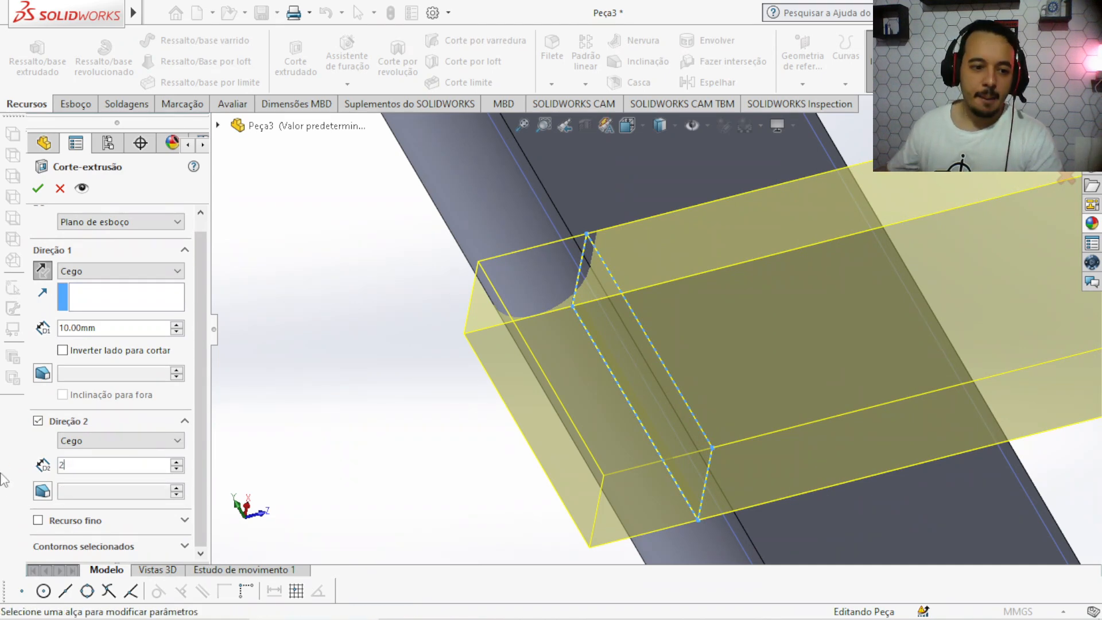
key("Return")
middle_click_drag(284, 366, 360, 344)
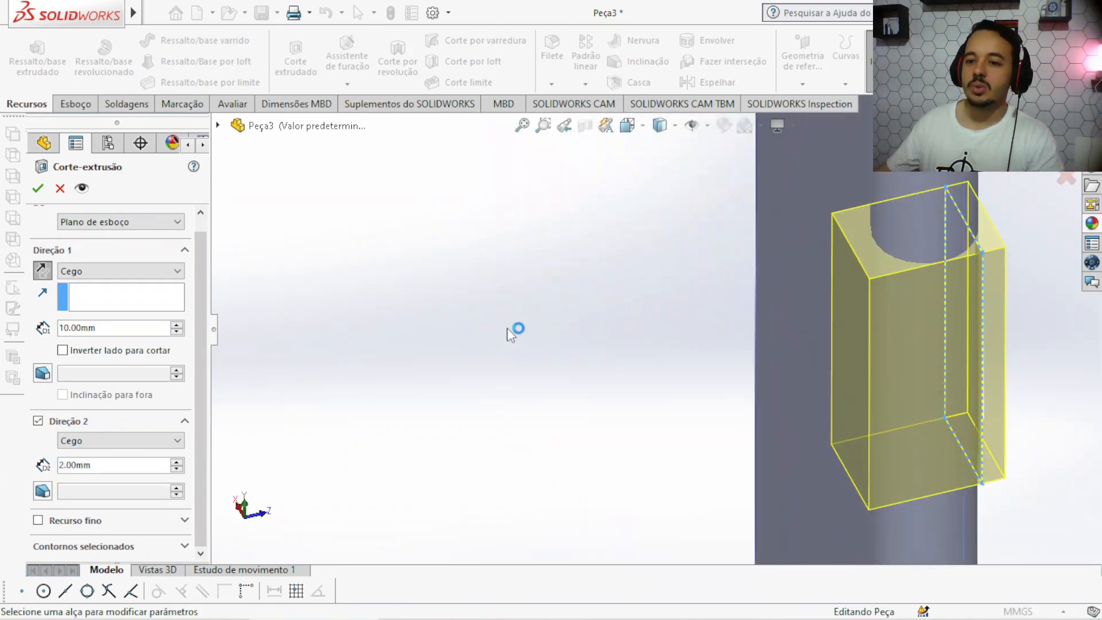
scroll(507, 329, "up", 3)
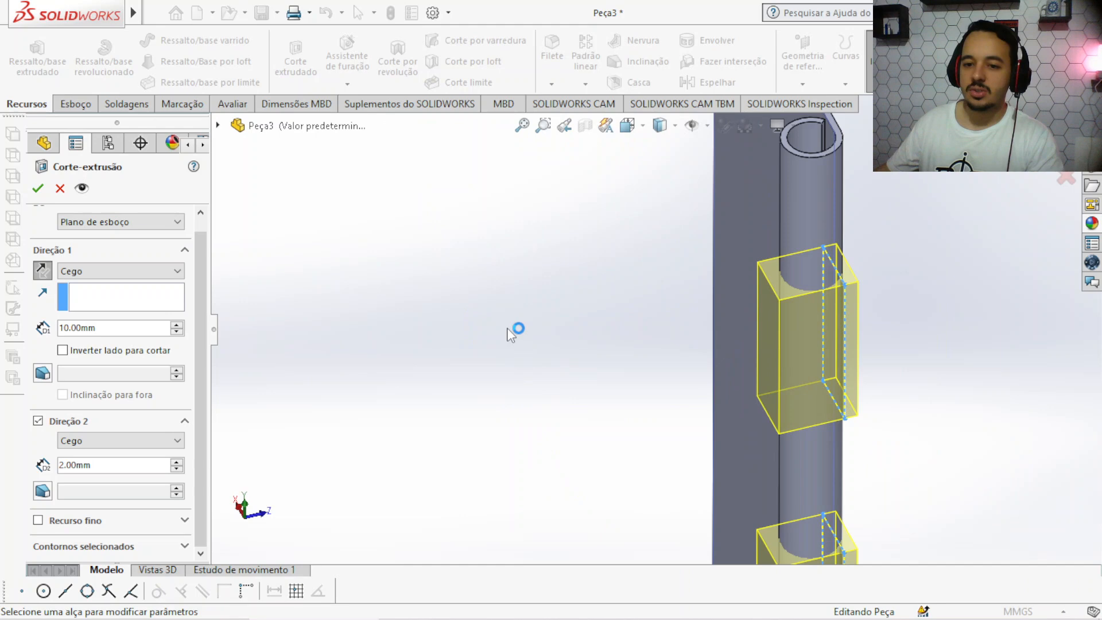
Switch the cut's end condition to mid-plane (Plano médio), set a total depth of 20 mm, and apply the cut
left_click(120, 269)
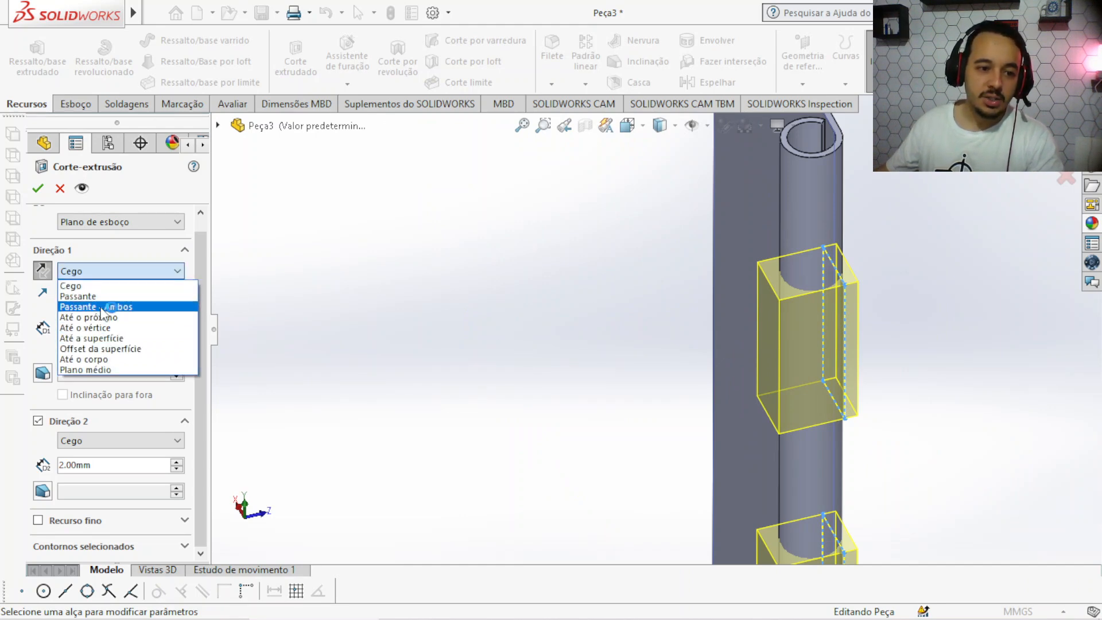
left_click(92, 369)
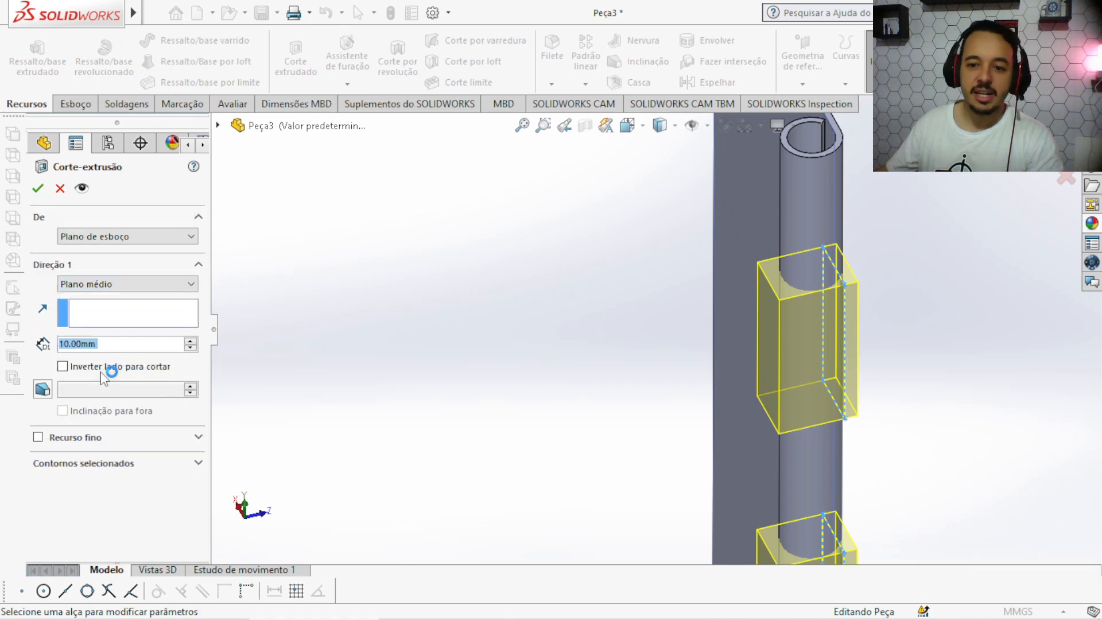
middle_click_drag(550, 332, 734, 356)
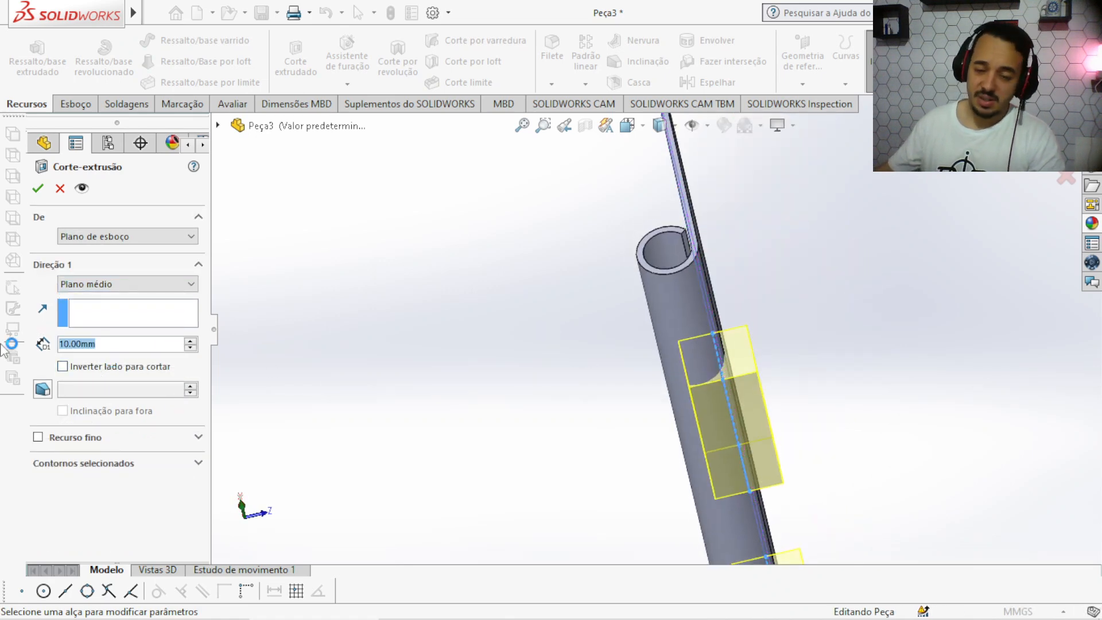
type("70")
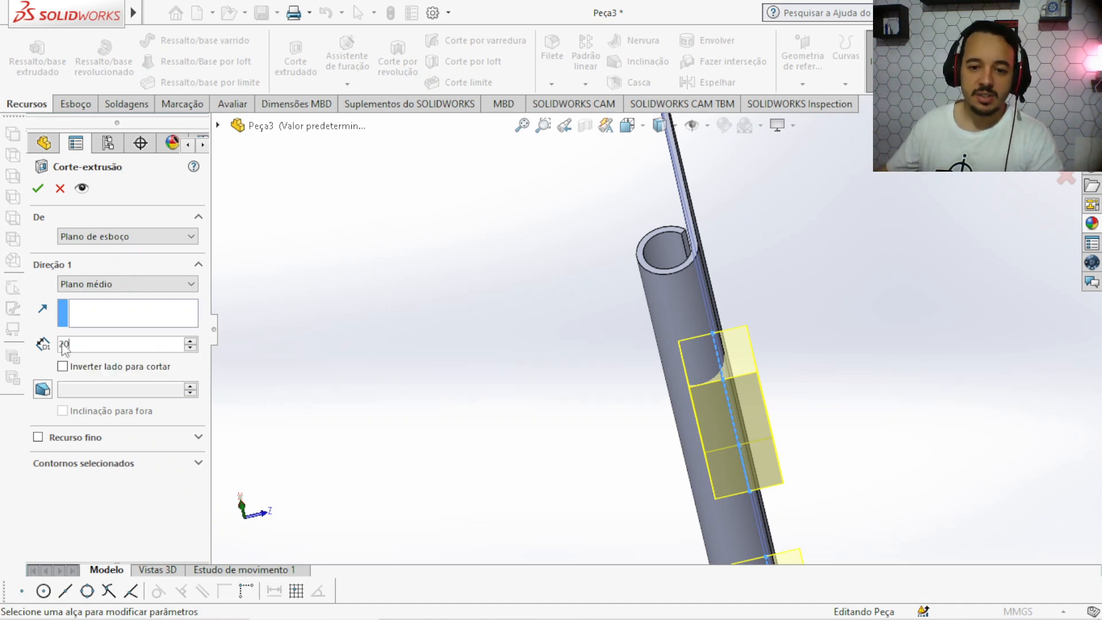
middle_click_drag(505, 349, 804, 239)
scroll(804, 239, "down", 3)
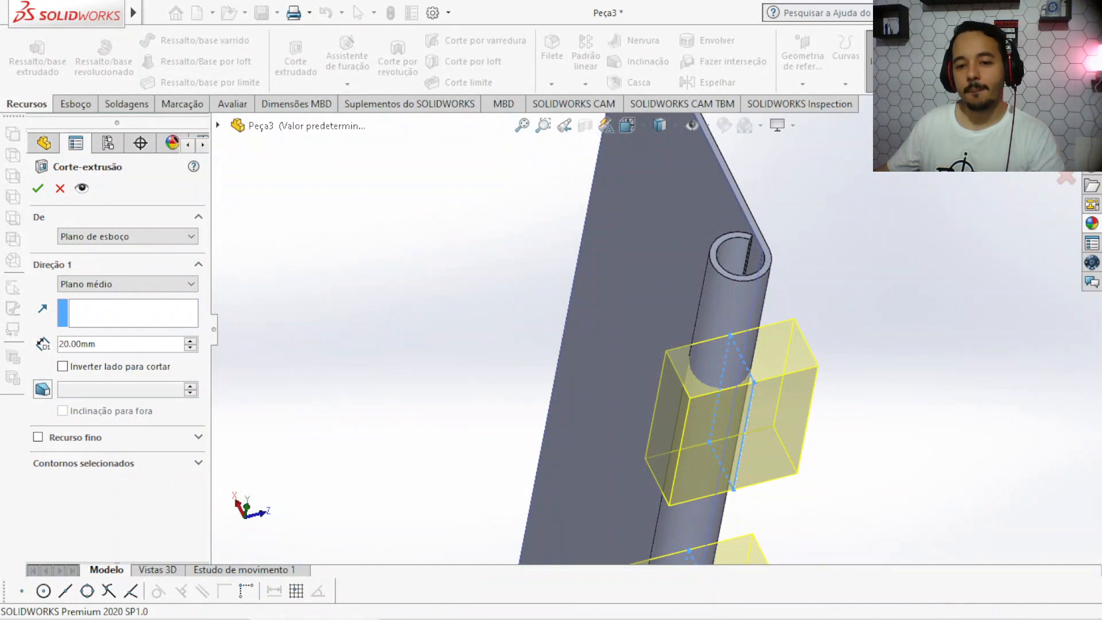
key("Return")
scroll(681, 413, "up", 3)
middle_click_drag(681, 414, 753, 258)
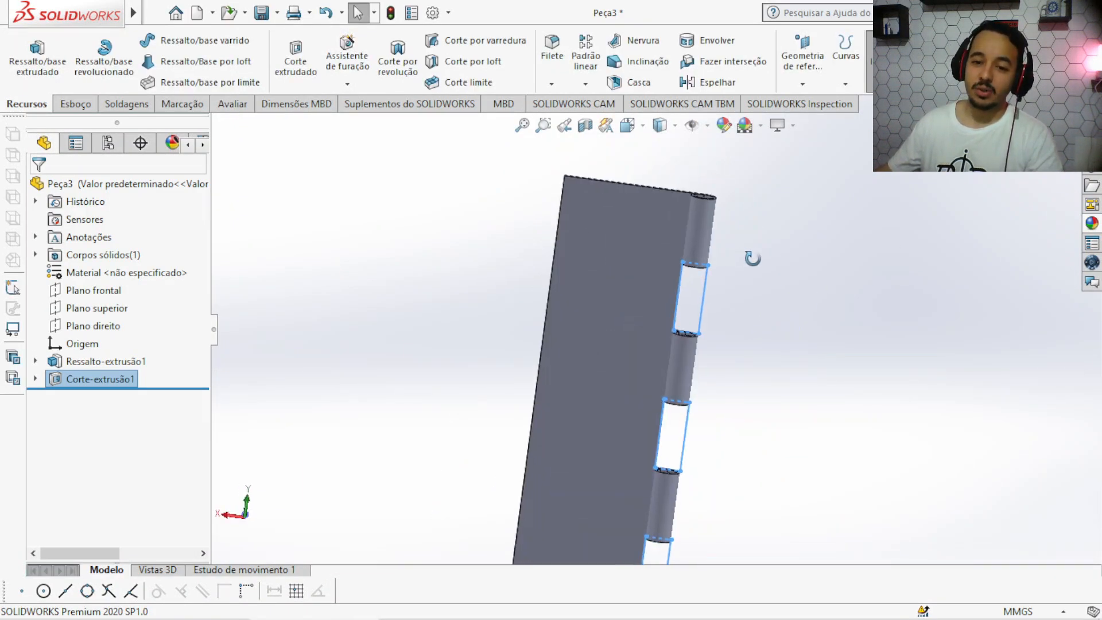
left_click(730, 392)
Start a Hole Wizard countersunk hole with Ansi Metric standard, size M5 and Normal fit, and proceed to its positioning
middle_click_drag(728, 320, 705, 360)
scroll(715, 339, "up", 2)
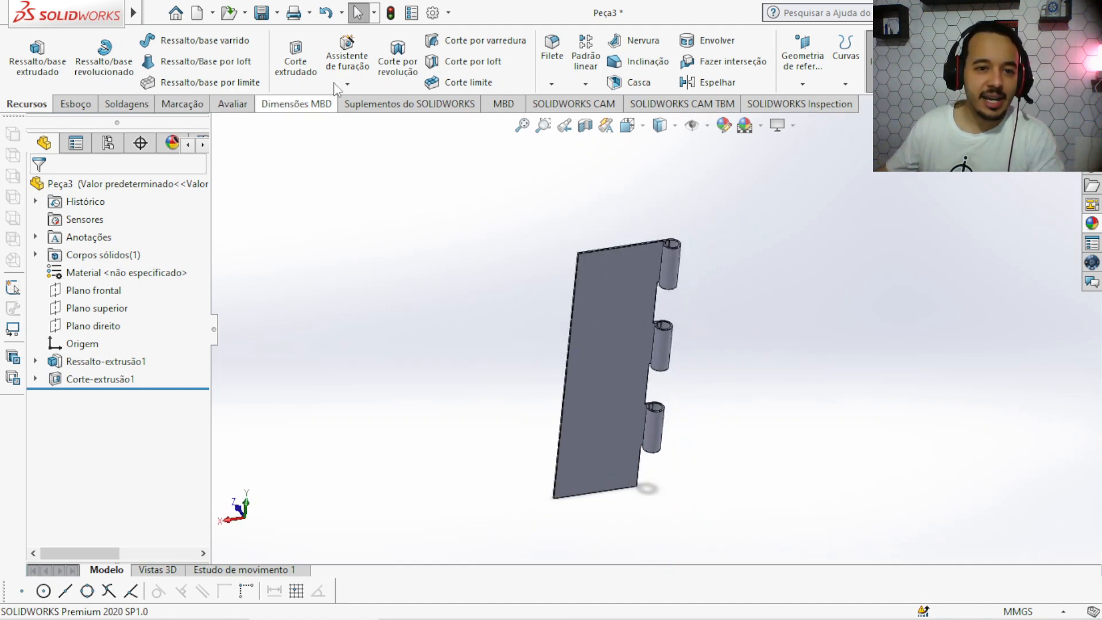
left_click(351, 51)
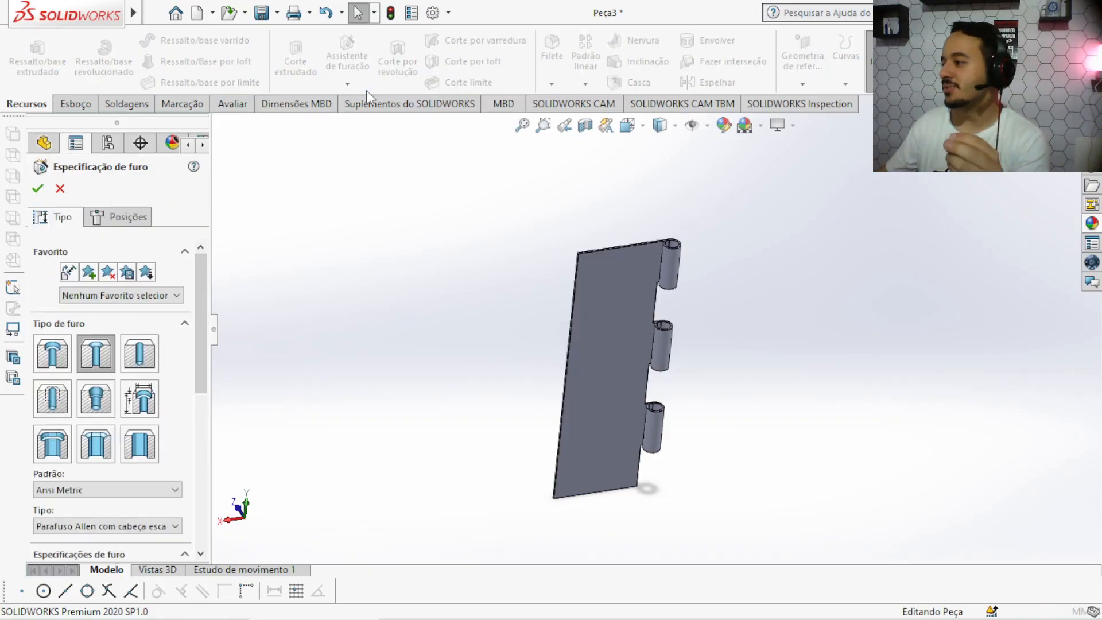
scroll(205, 330, "down", 3)
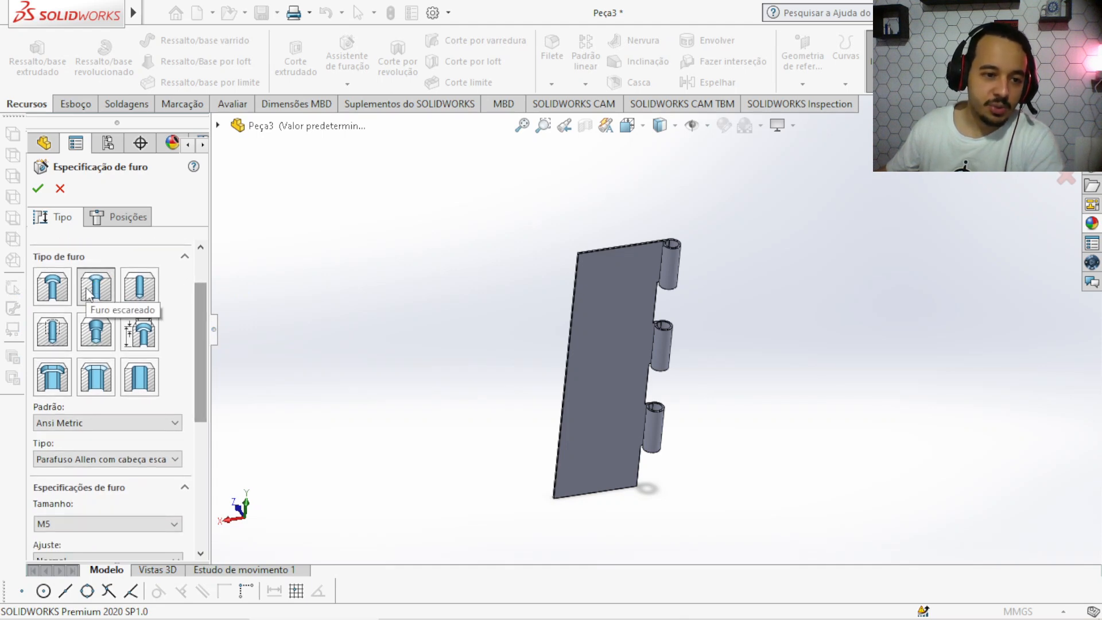
scroll(215, 310, "down", 2)
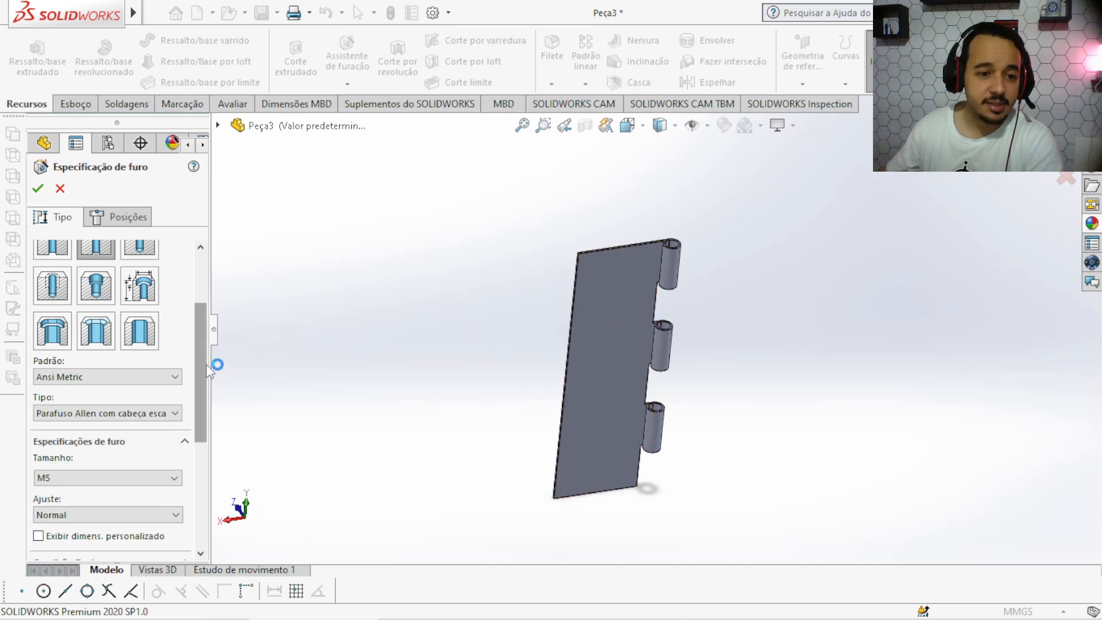
scroll(207, 367, "down", 4)
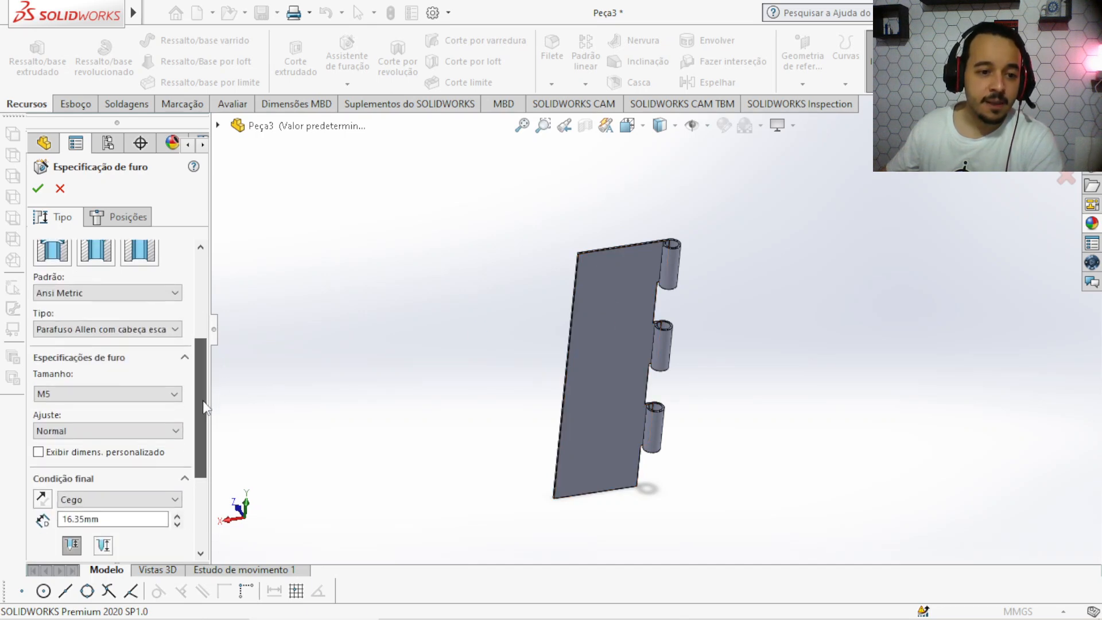
left_click(124, 219)
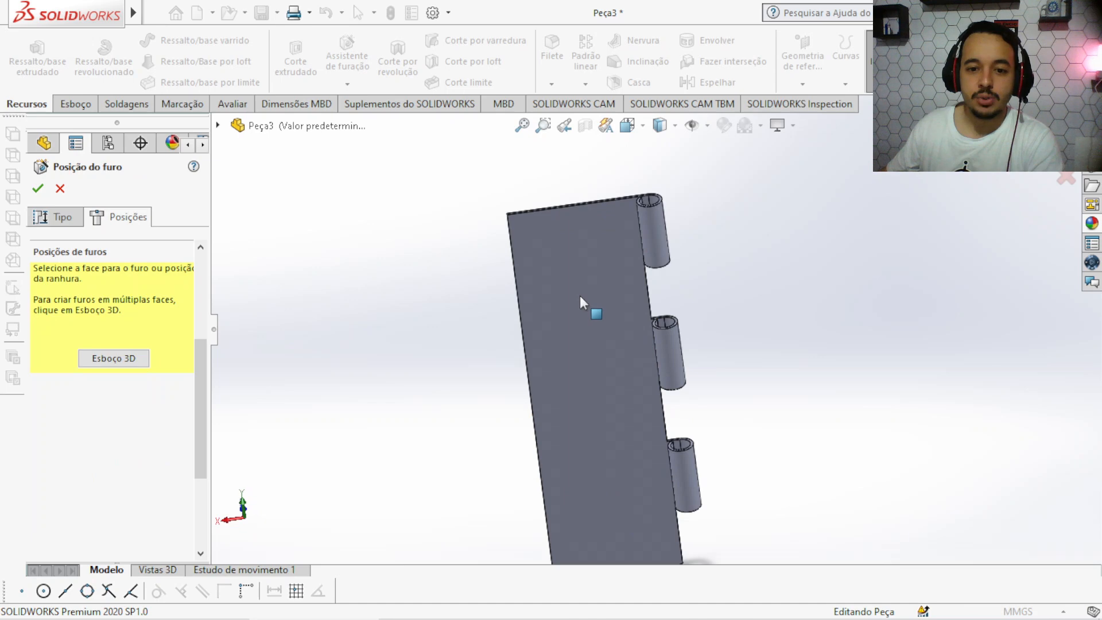
Place three countersunk hole points on the leaf's flat face, an upper, a middle and a lower one
left_click(590, 345)
scroll(590, 345, "up", 1)
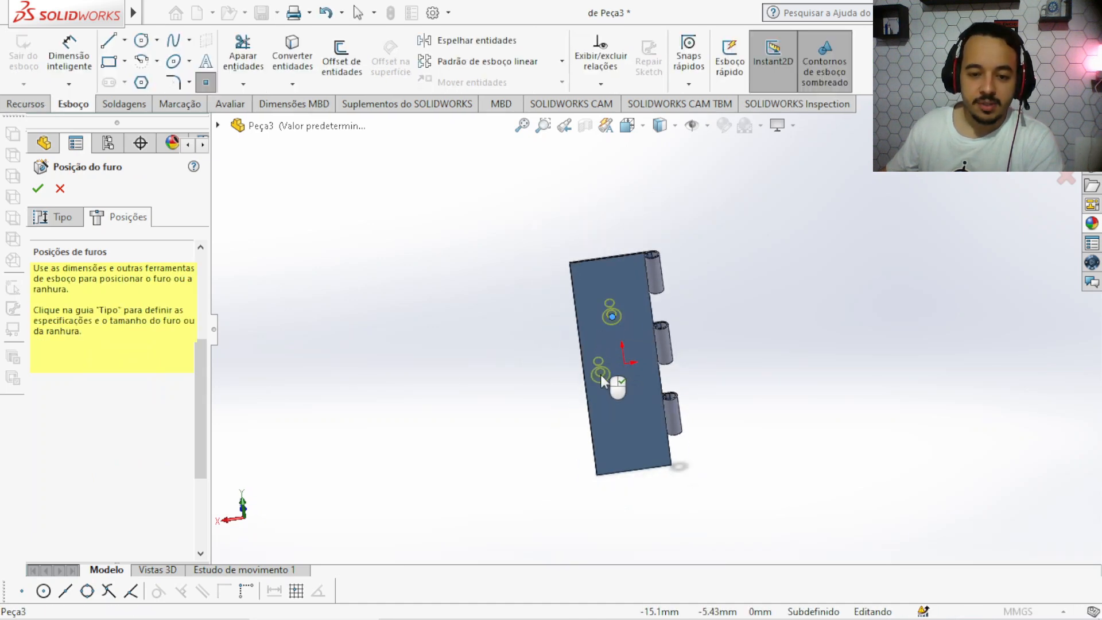
left_click(600, 375)
left_click(624, 424)
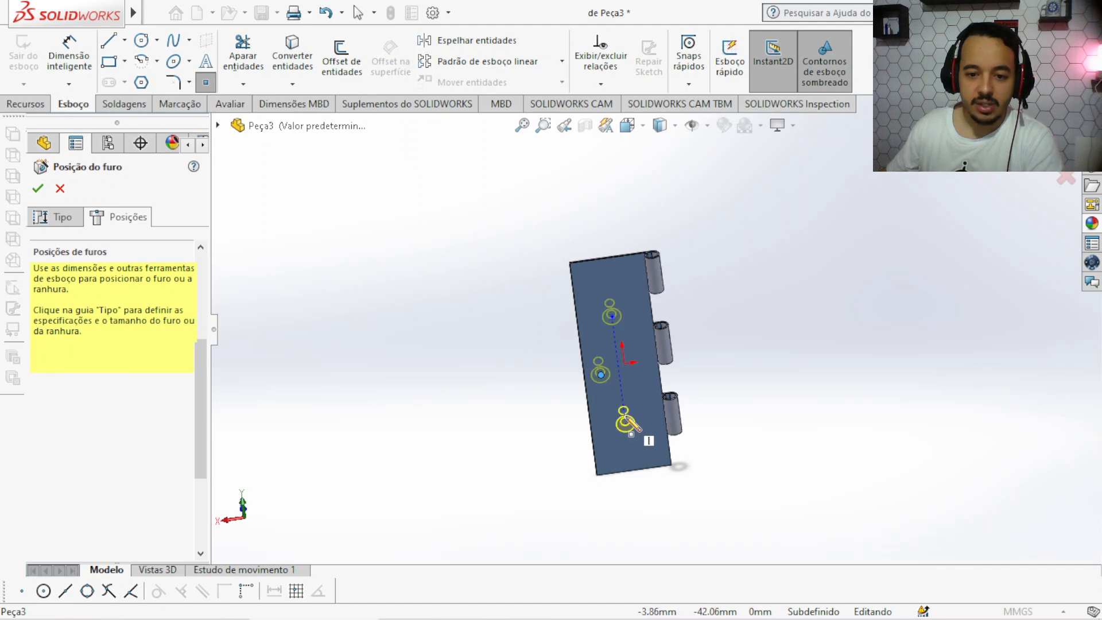
key("Escape")
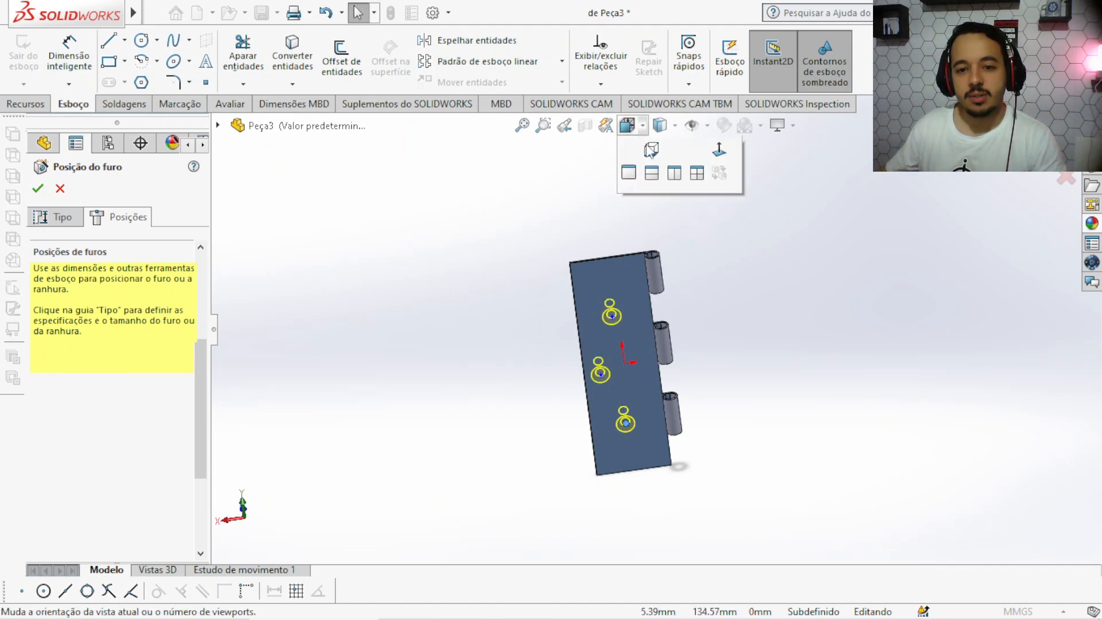
Dimension the upper hole's distance from the leaf's long edge opposite the knuckles and set it to 25 mm
left_click(696, 194)
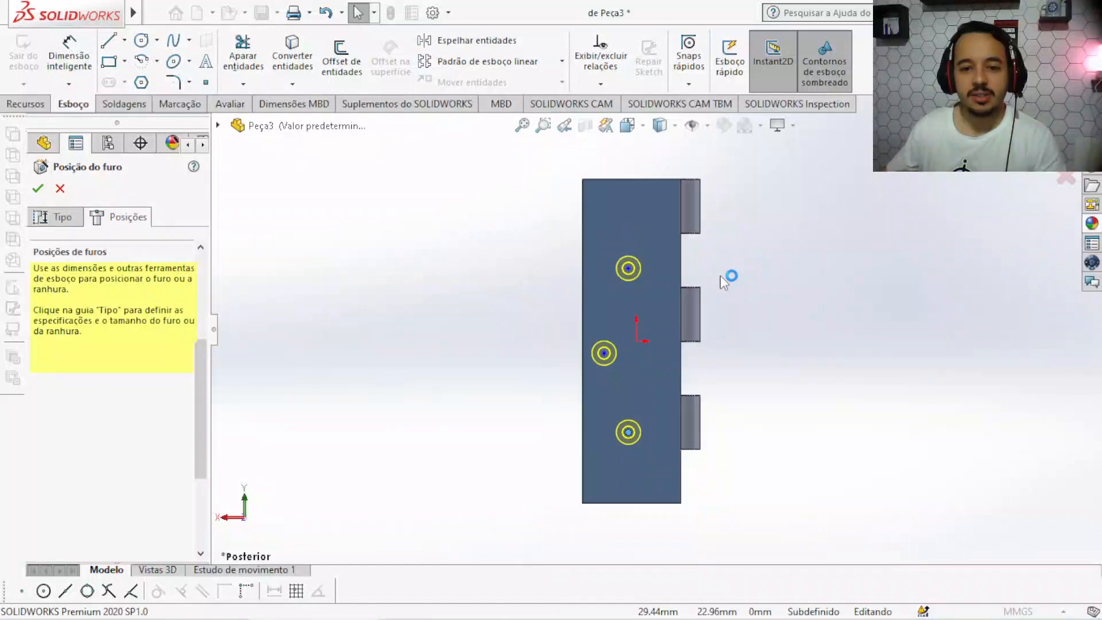
left_click(628, 268)
left_click(584, 269)
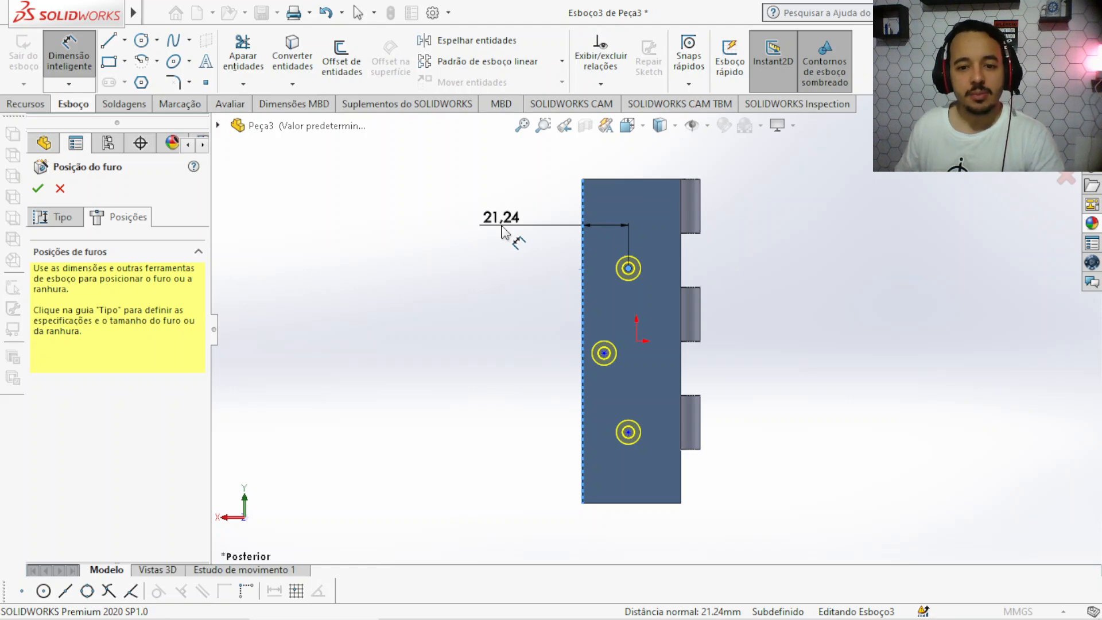
left_click(503, 232)
type("2")
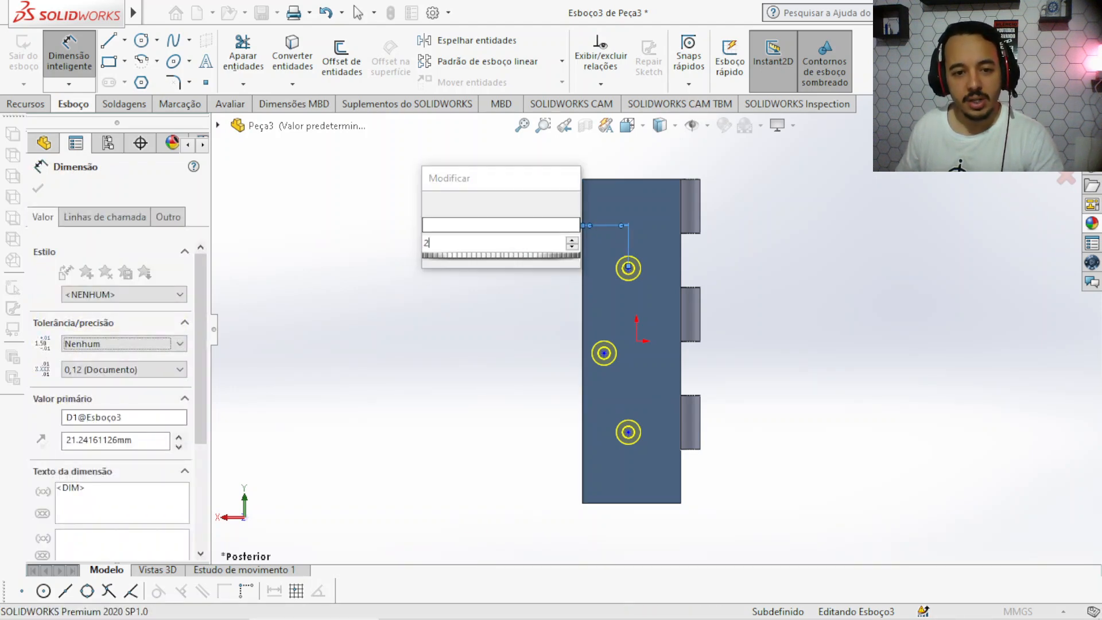
type("5")
key("Return")
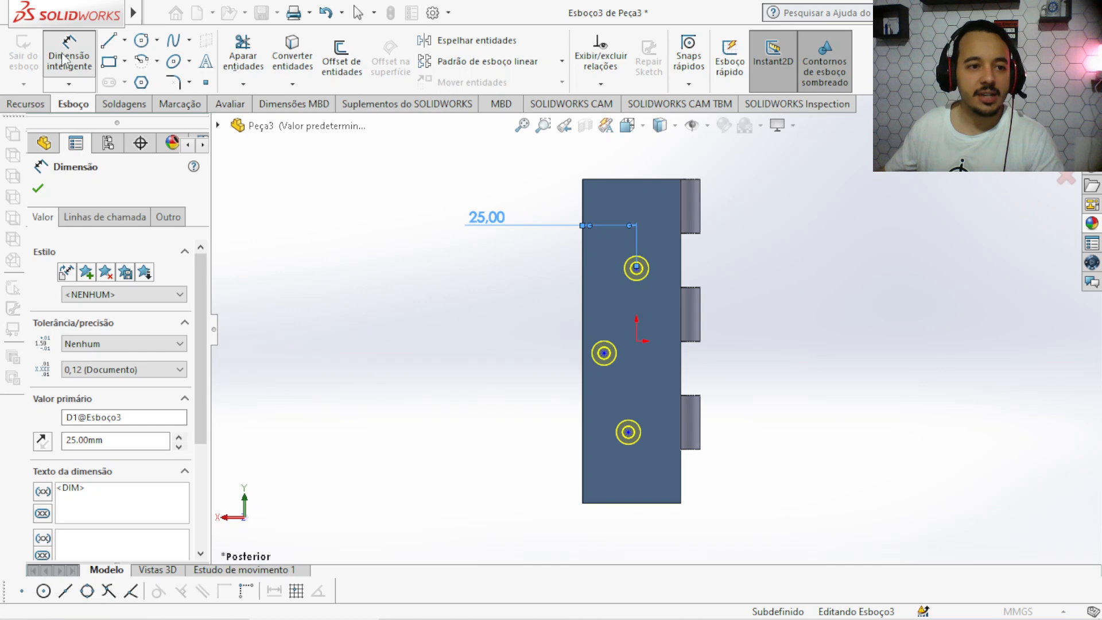
left_click(67, 58)
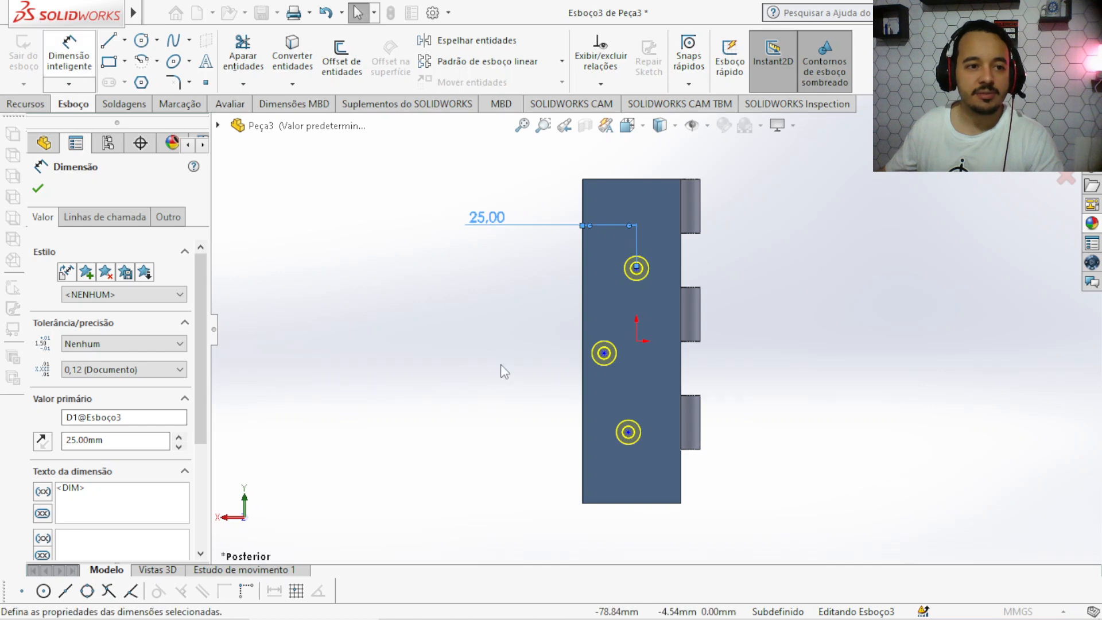
Align the lower hole point with the upper one using a Vertical relation
left_click(629, 432)
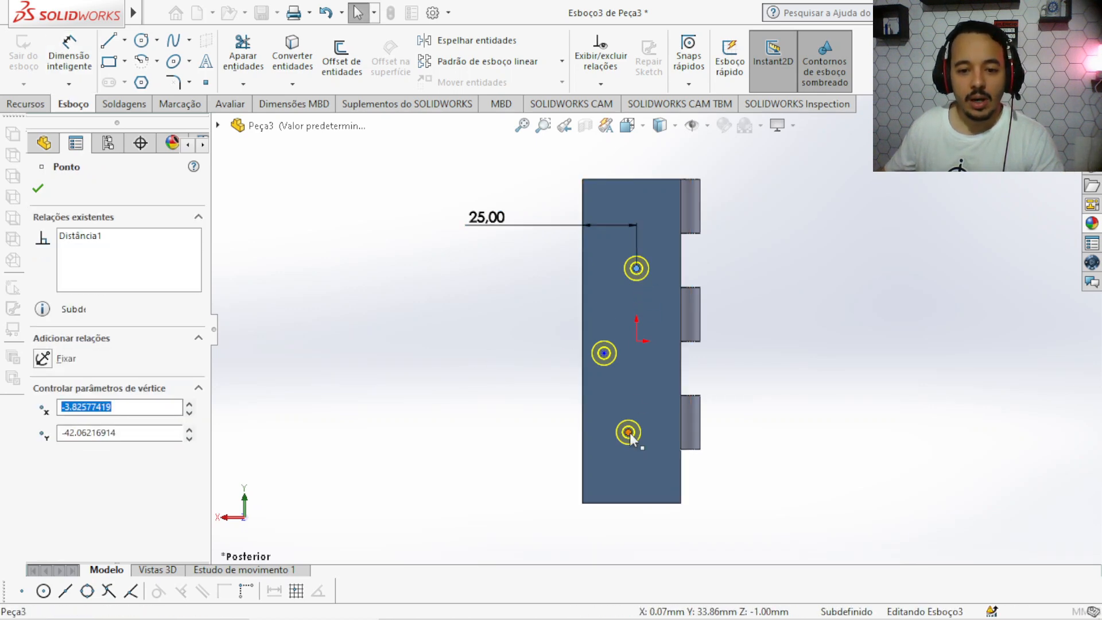
left_click(636, 268, "ctrl")
left_click(42, 467)
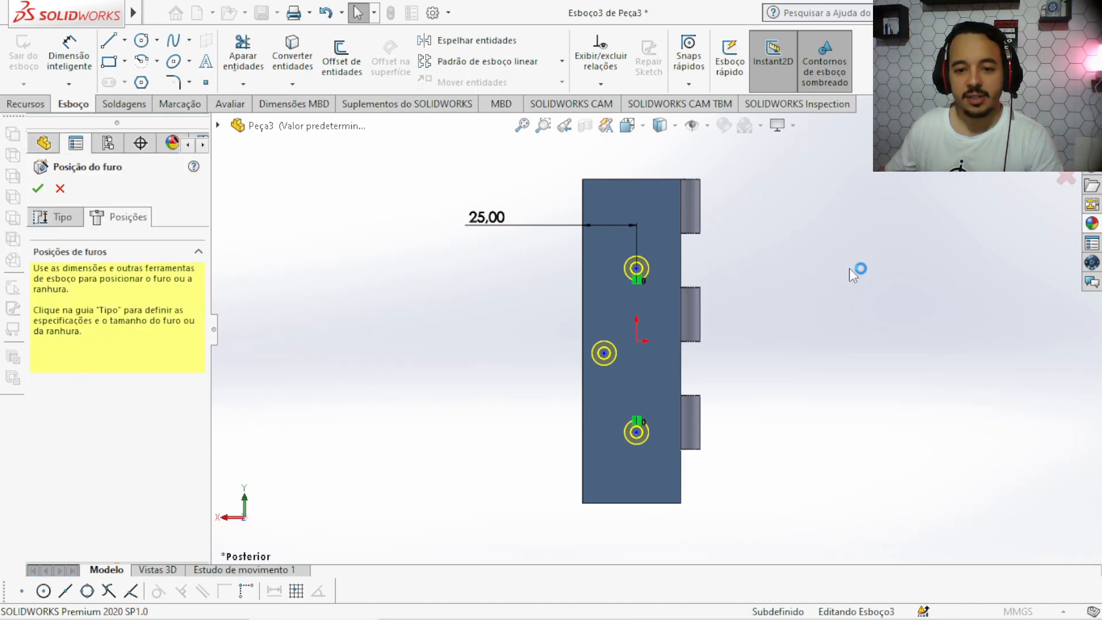
Dimension the upper hole's vertical distance from the origin and set it to 35 mm
left_click(636, 341)
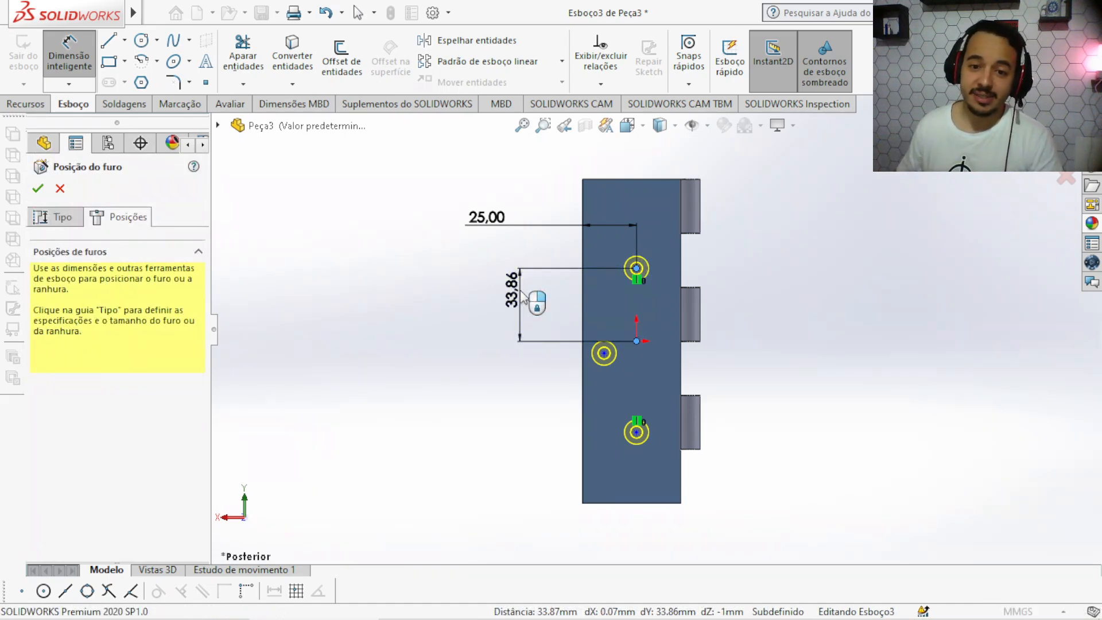
left_click(524, 294)
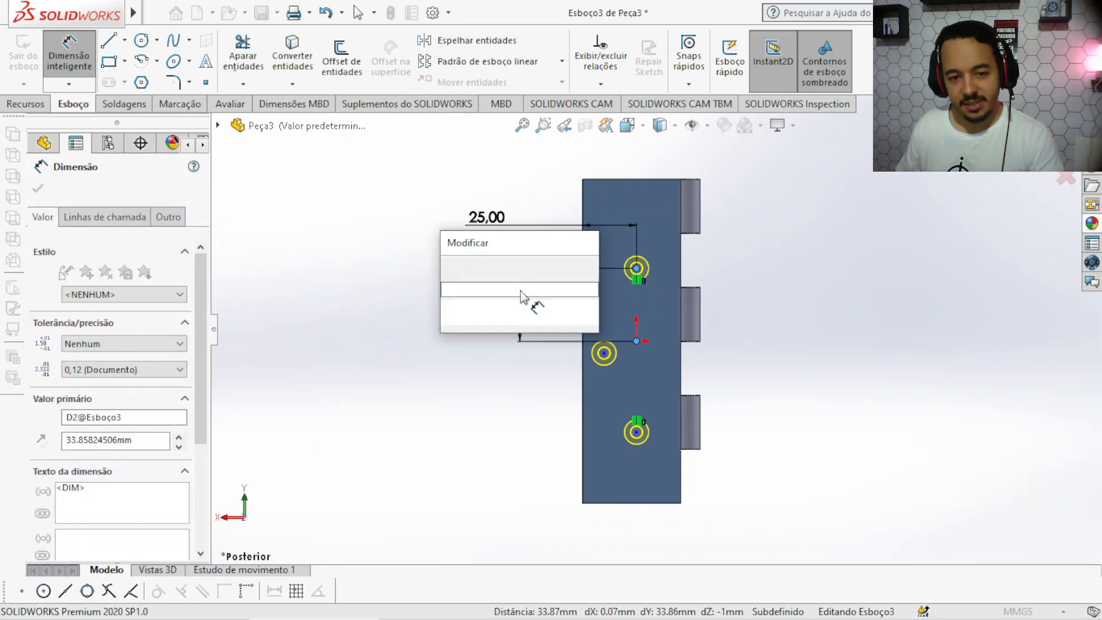
type("50")
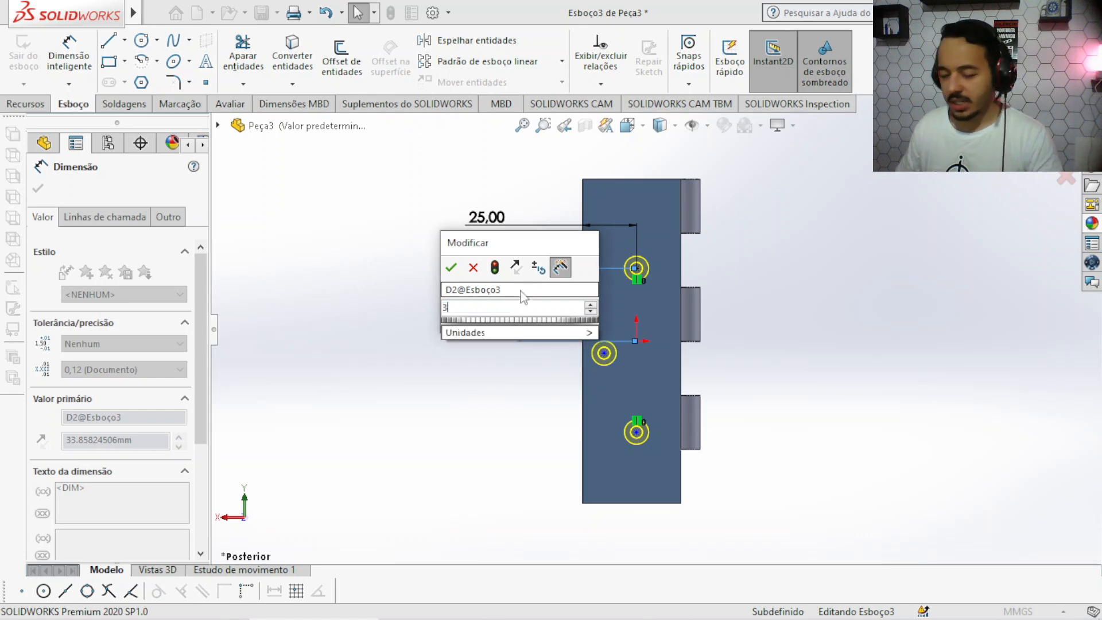
key("Return")
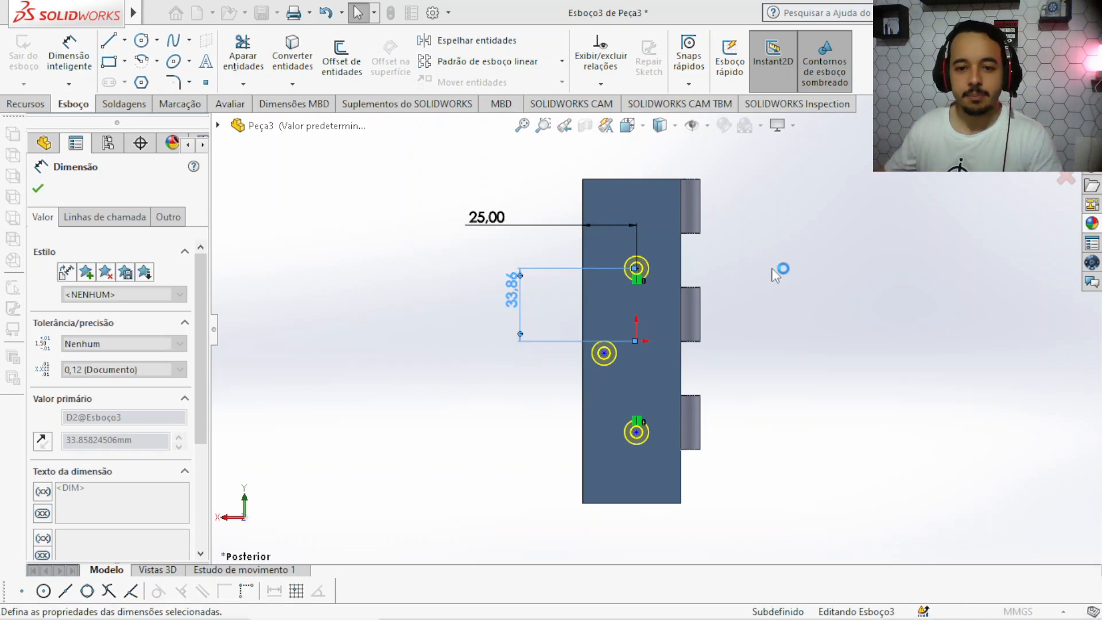
left_click(827, 275)
Dimension the lower hole's vertical distance from the origin and set it to 35 mm
left_click(637, 341)
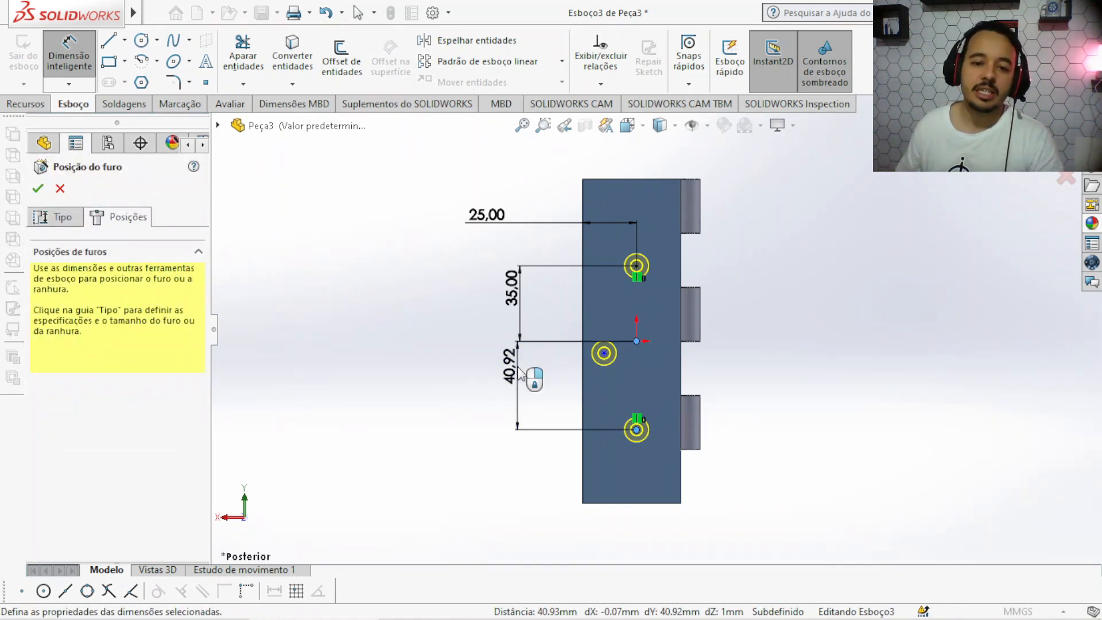
left_click(521, 373)
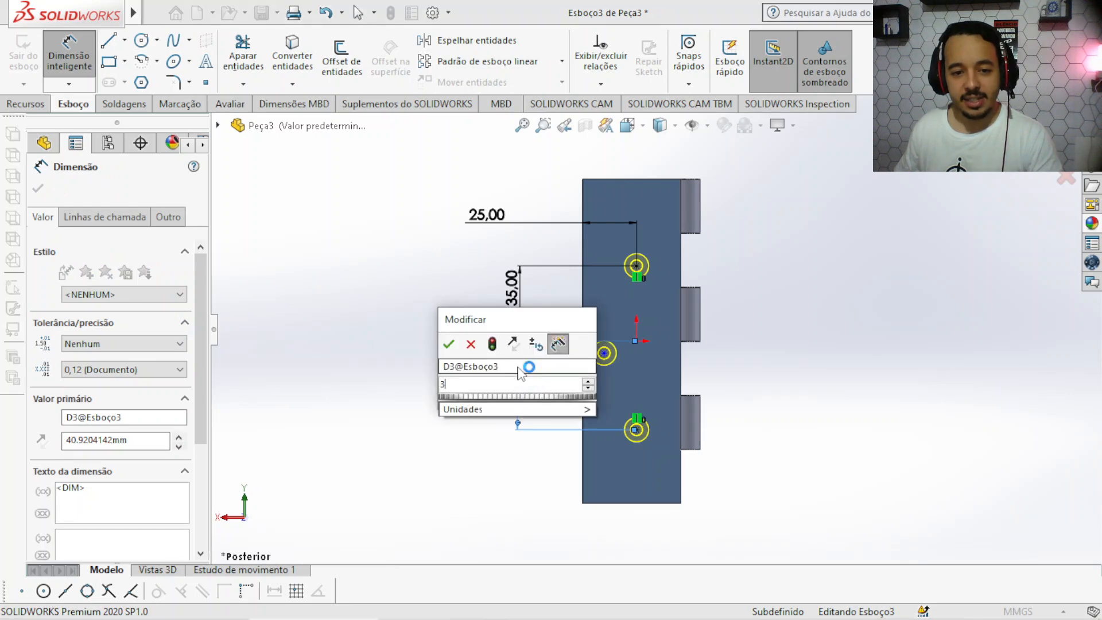
type("35")
key("Return")
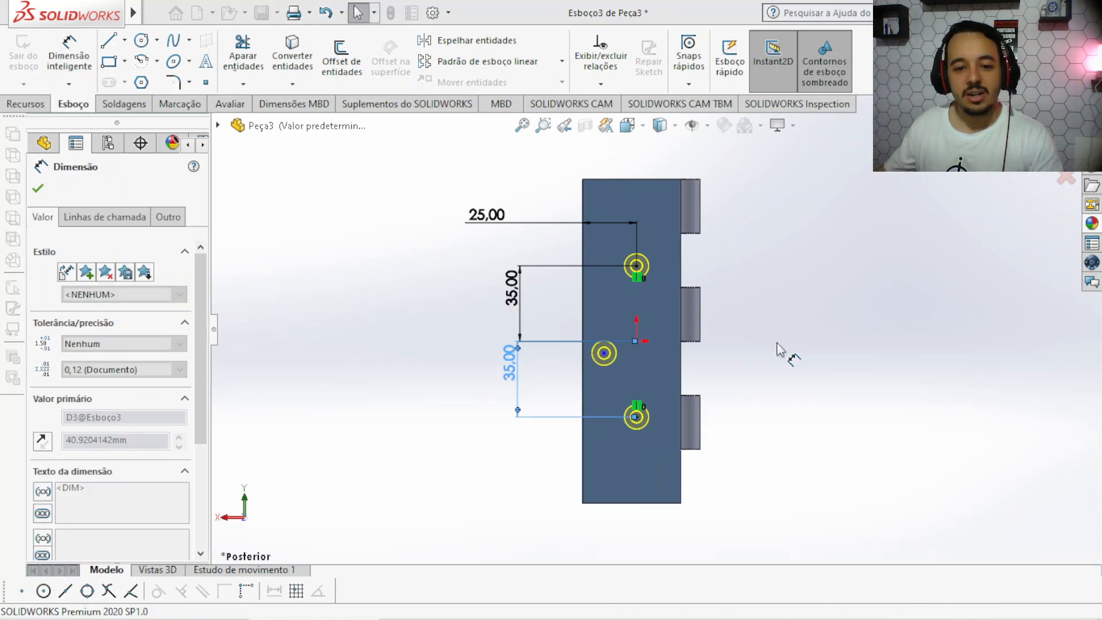
left_click(777, 344)
Align the middle hole point with the origin using a Horizontal relation
scroll(803, 349, "down", 3)
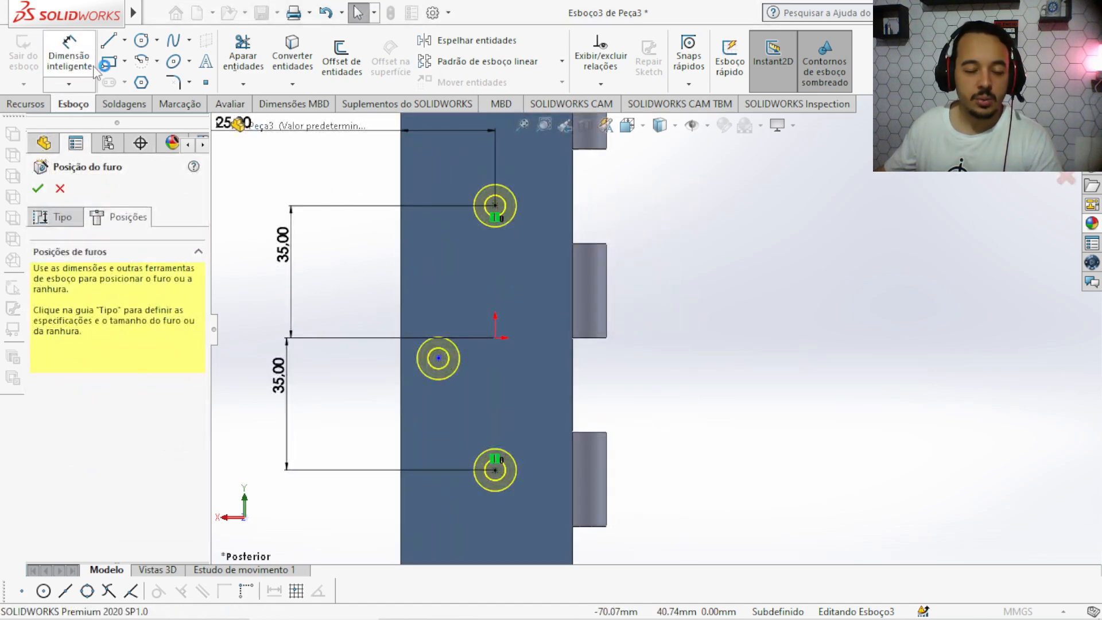
left_click(495, 338)
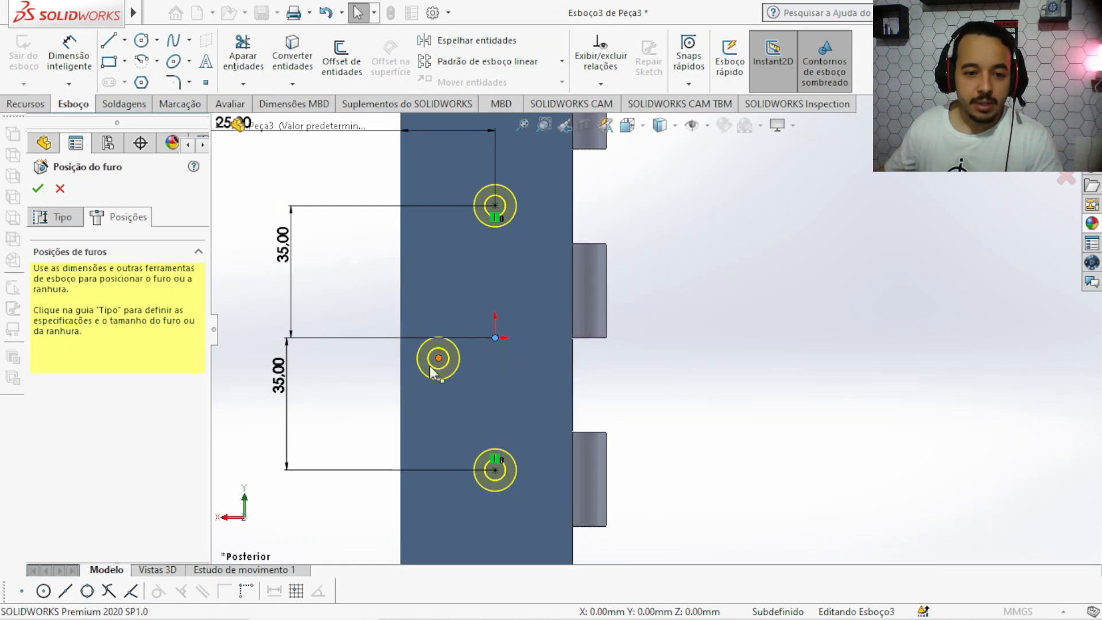
left_click(446, 361)
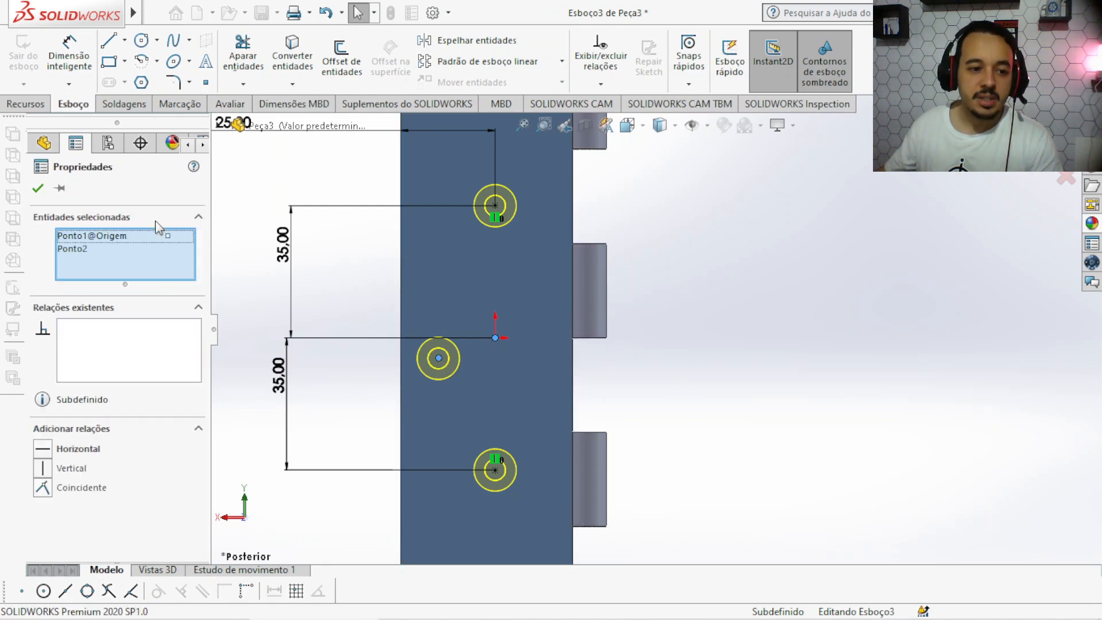
left_click(43, 449)
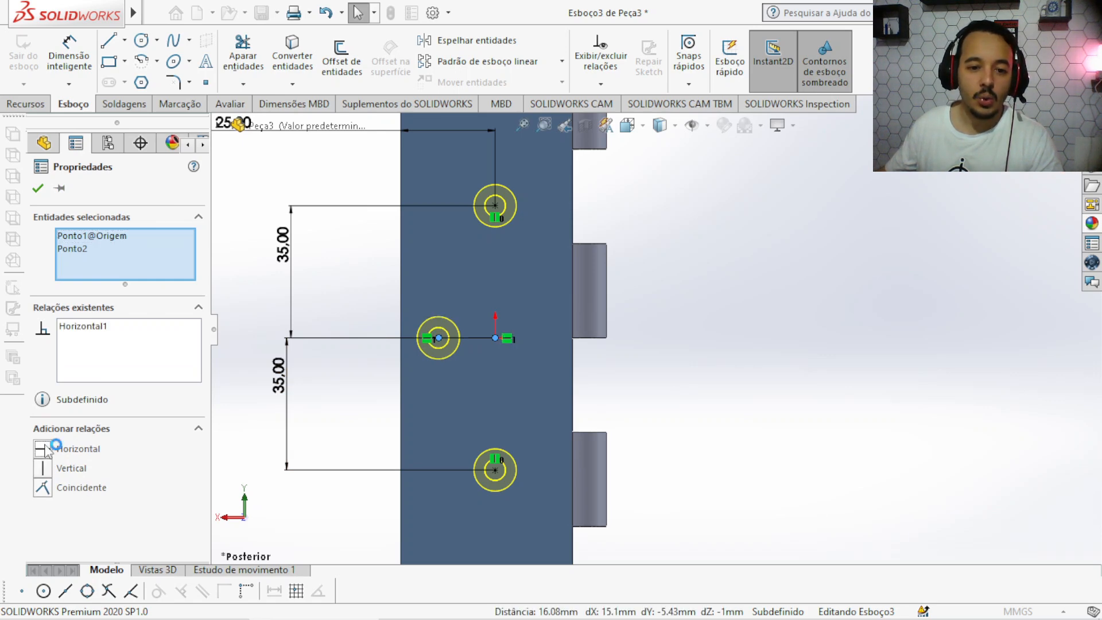
left_click(738, 313)
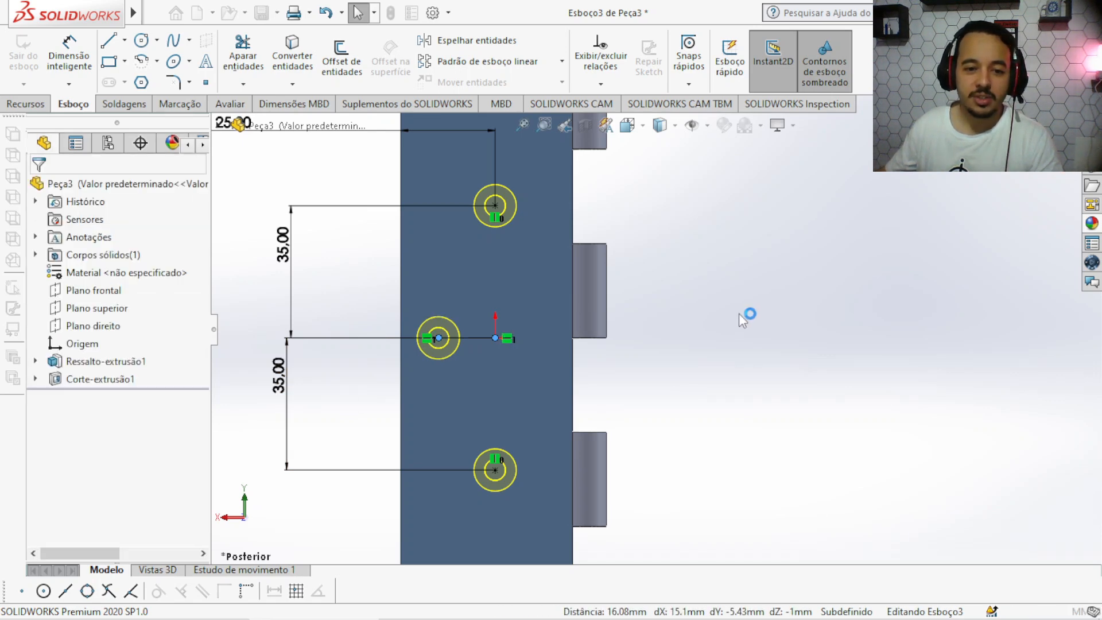
Set the middle hole's distance from the leaf's long edge opposite the knuckles to 10 mm and apply the three holes
left_click(75, 64)
left_click(404, 342)
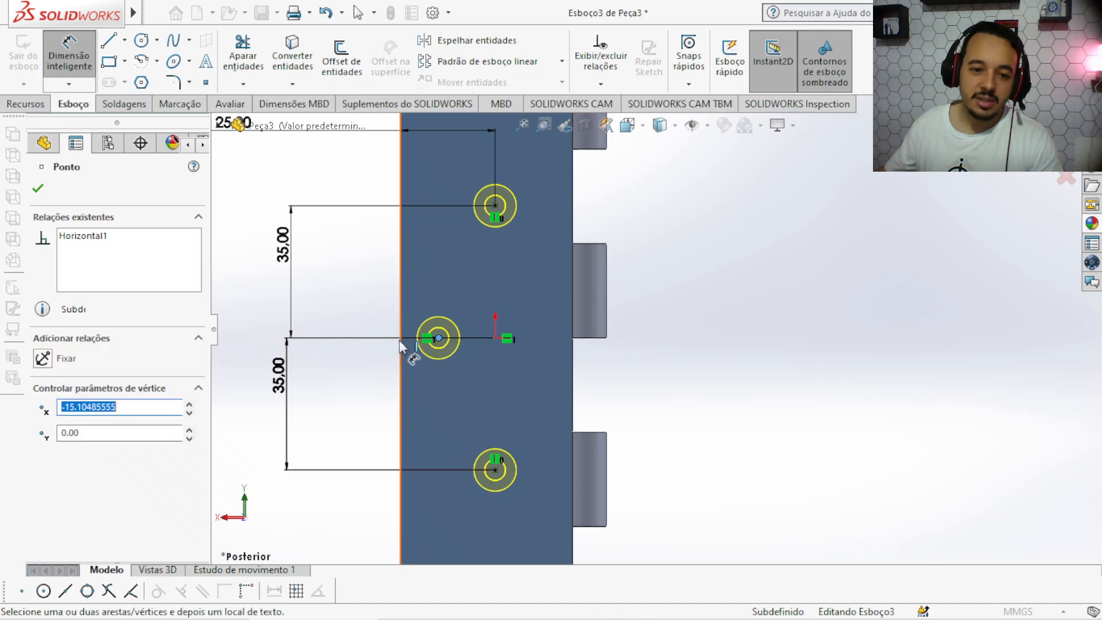
left_click(401, 343)
left_click(347, 293)
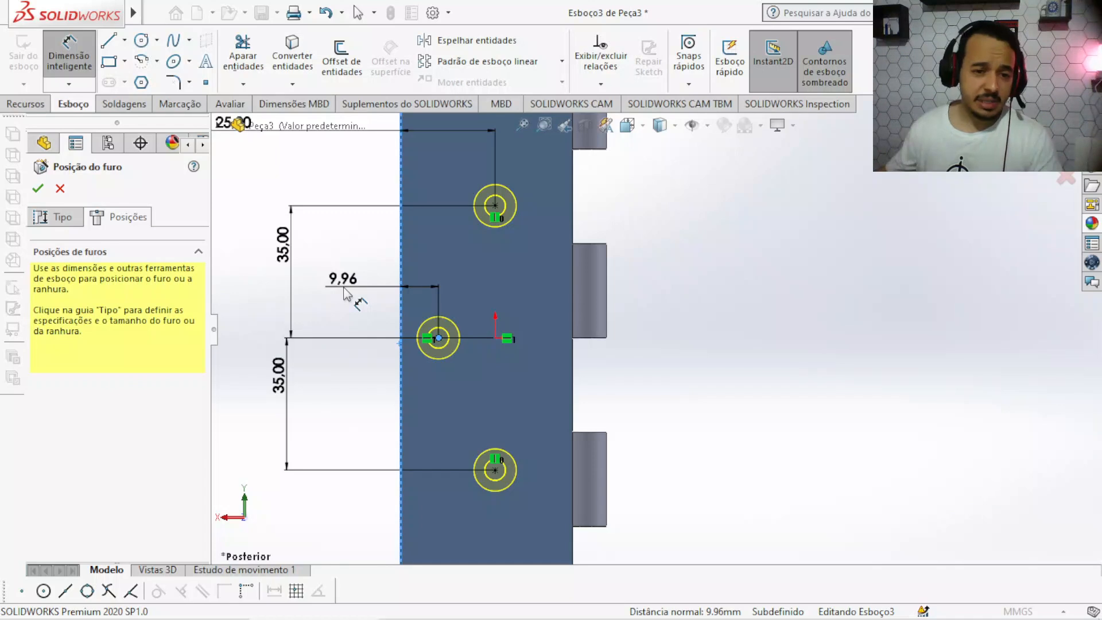
double_click(346, 291)
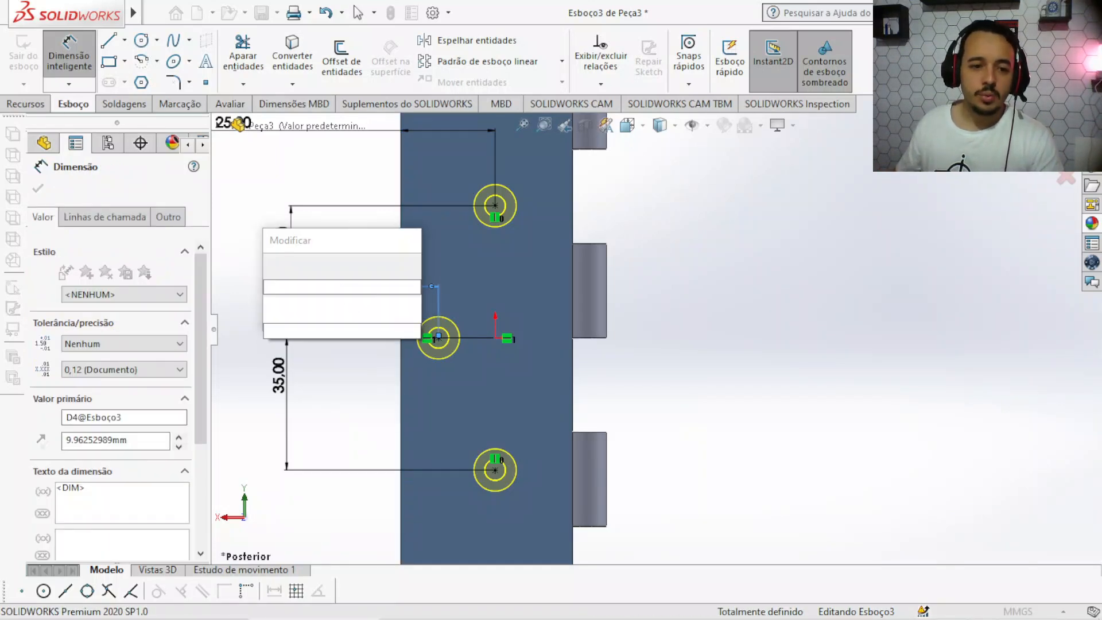
key("Return")
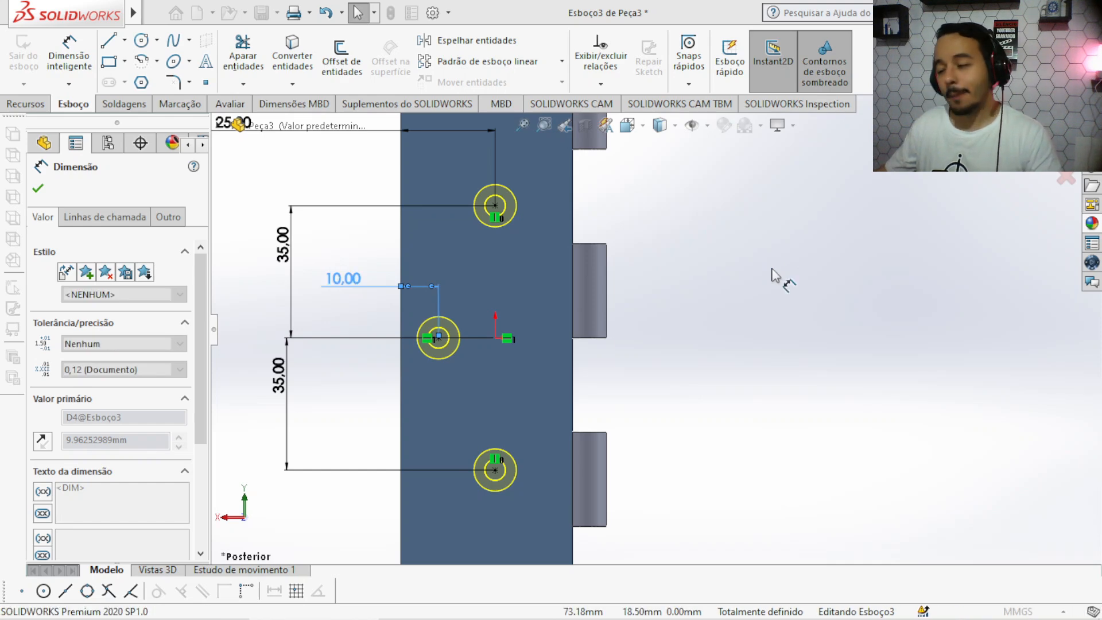
key("Escape")
key("f")
left_click(38, 188)
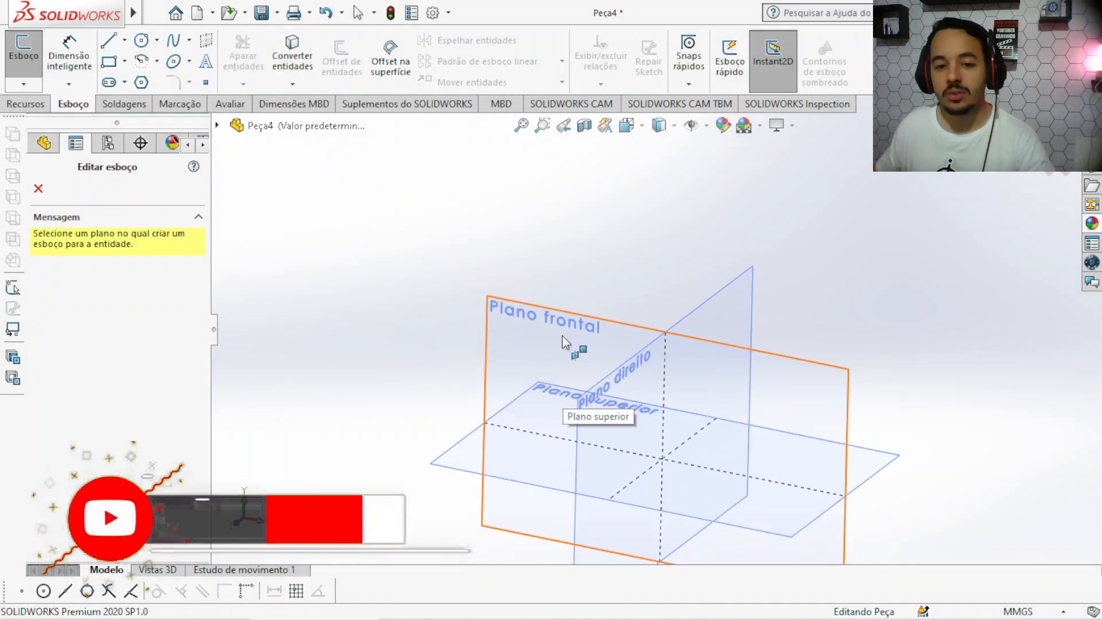
Start a sketch on the front plane and draw a vertical centerline passing through the origin
left_click(564, 338)
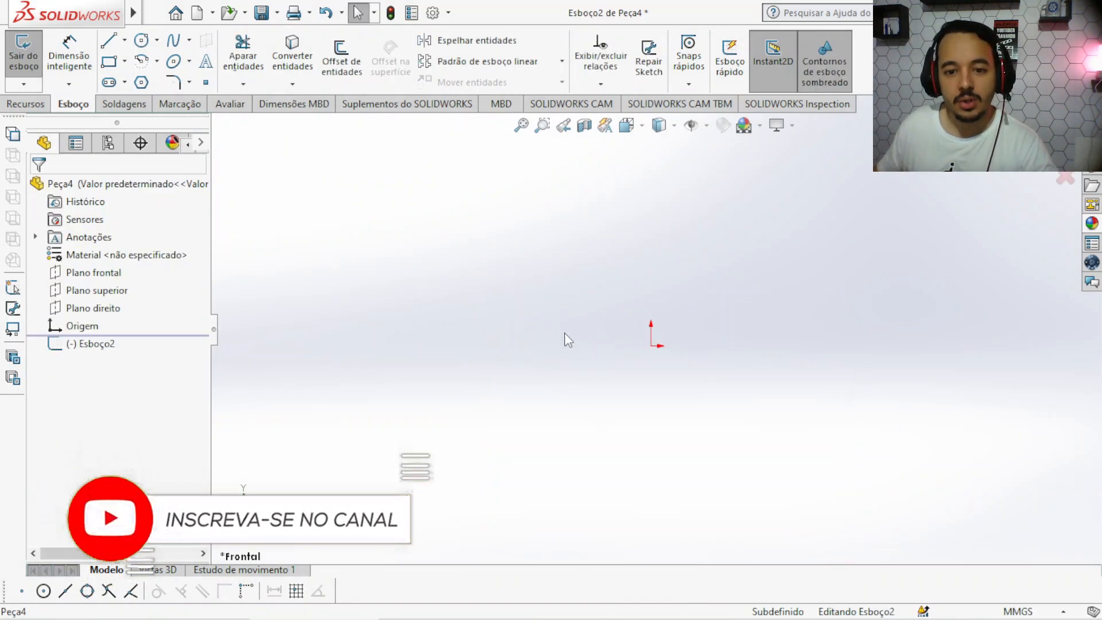
left_click(124, 40)
left_click(160, 77)
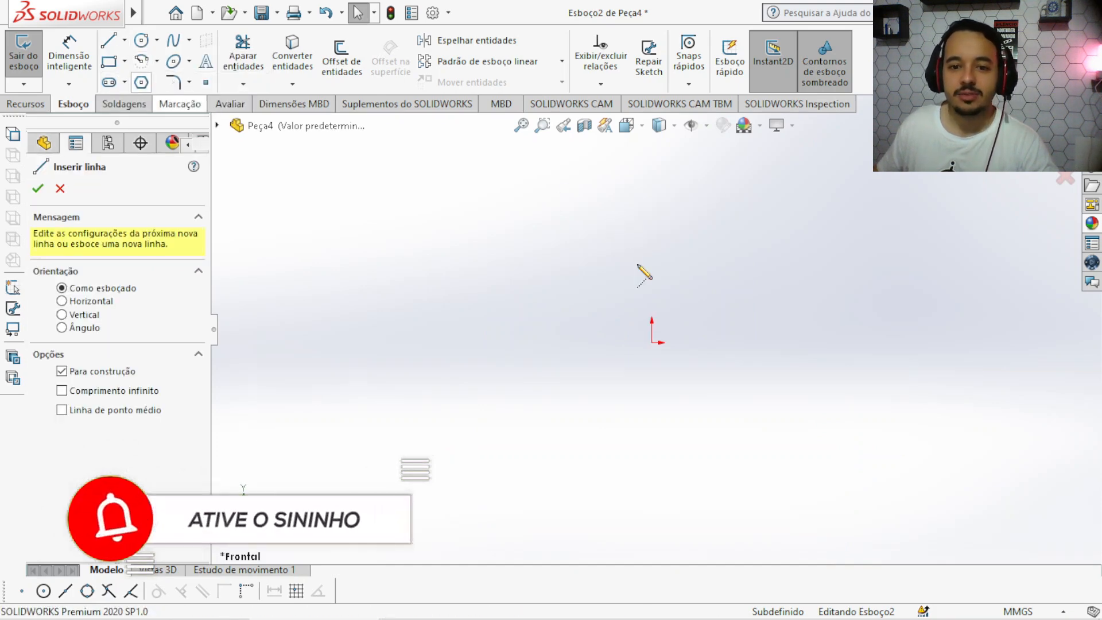
left_click(652, 167)
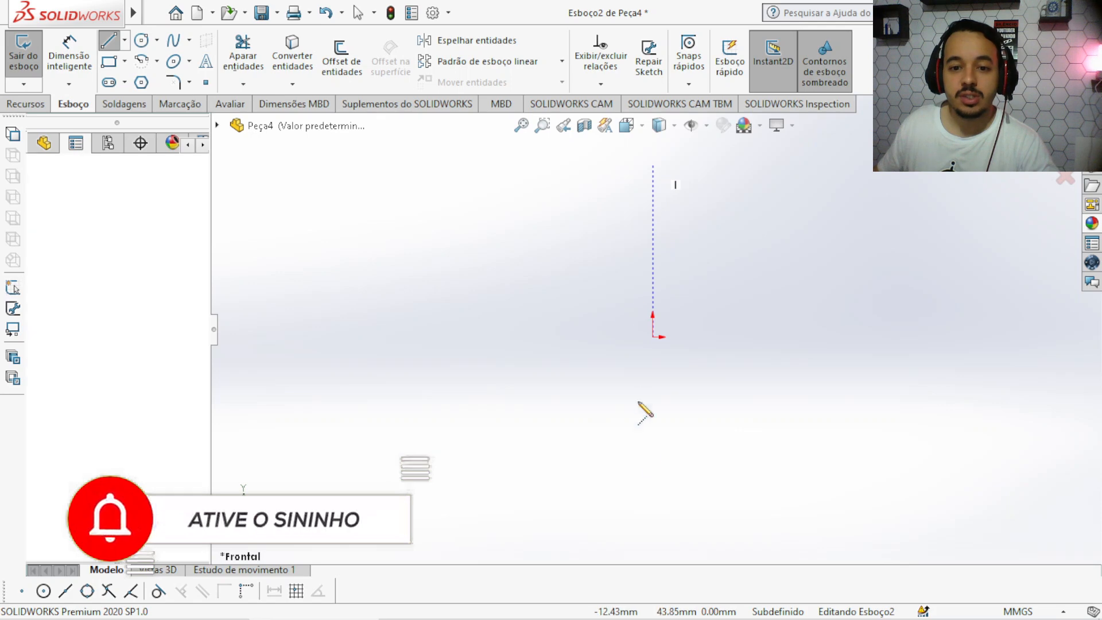
left_click(652, 524)
key("Escape")
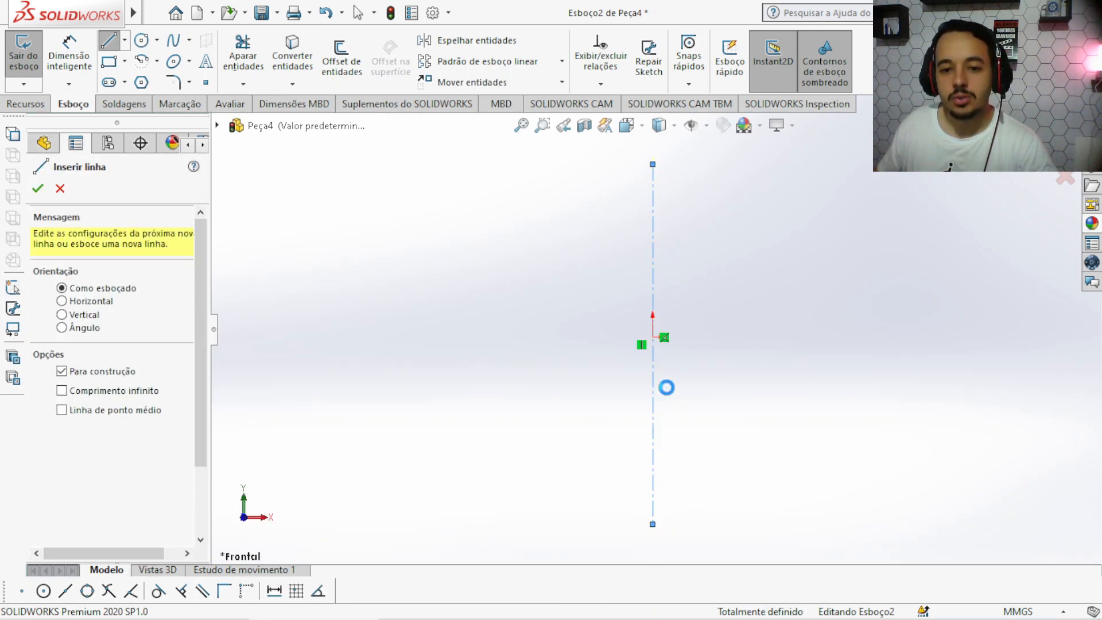
key("Escape")
Draw a horizontal centerline through the origin, crossing the vertical centerline
left_click(124, 39)
left_click(166, 78)
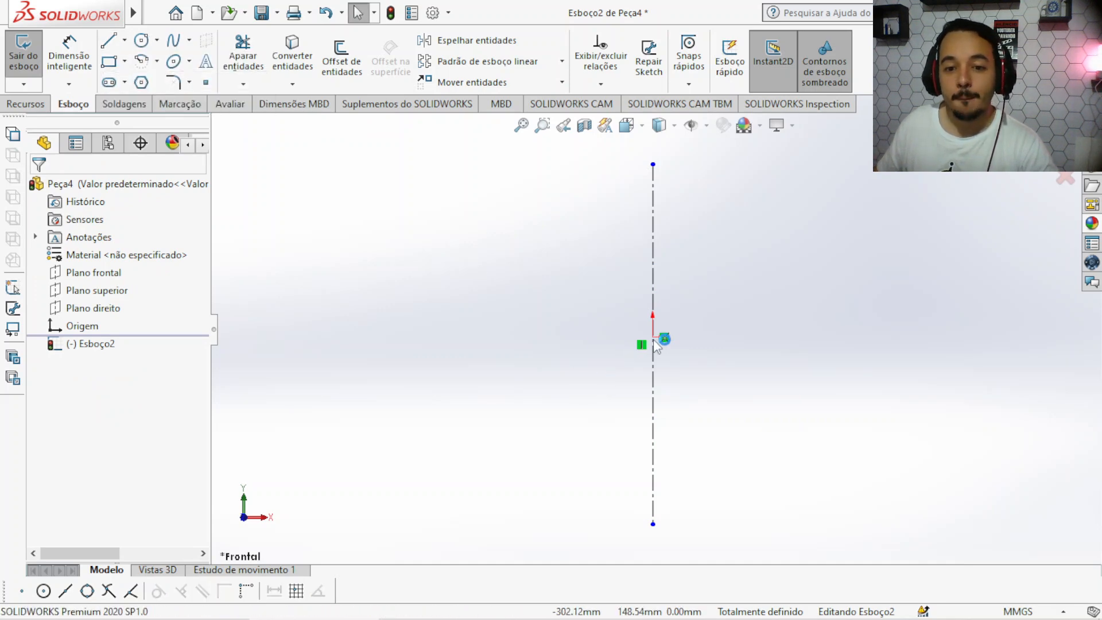
left_click(570, 339)
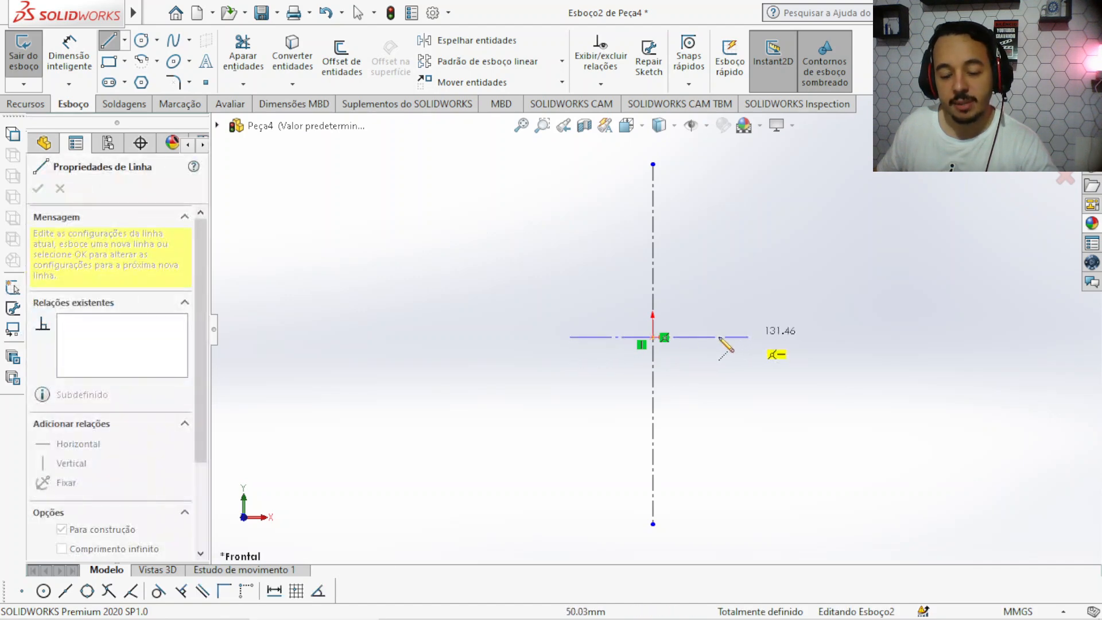
left_click(707, 337)
key("Escape")
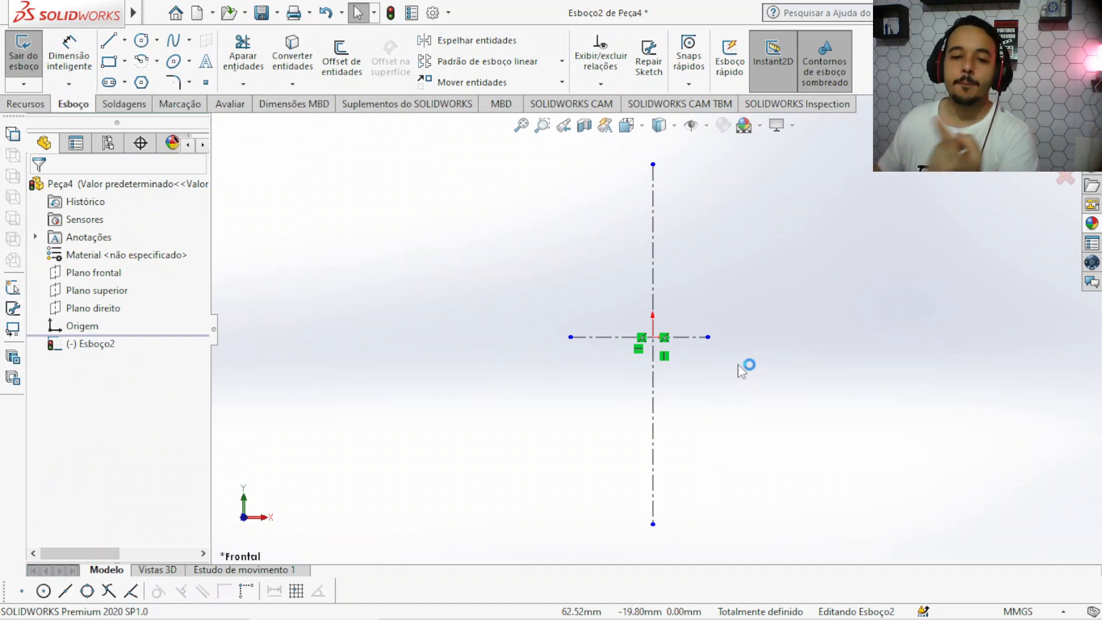
Draw a vertical solid line about 209 mm long beside the vertical centerline, on its positive X side, crossing the horizontal centerline
scroll(694, 213, "down", 3)
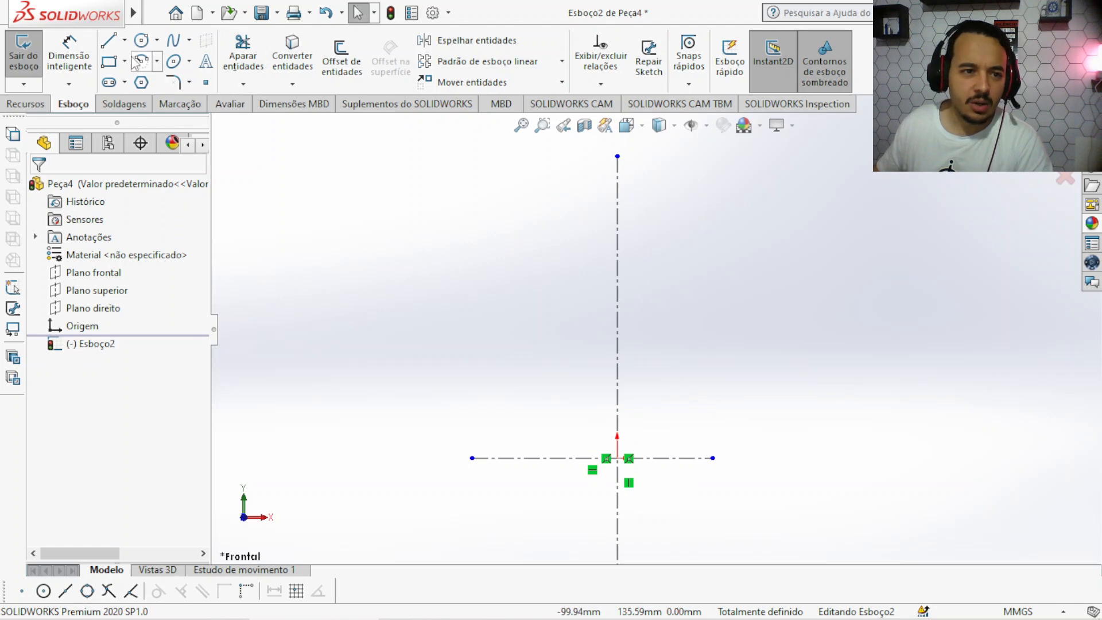
key("l")
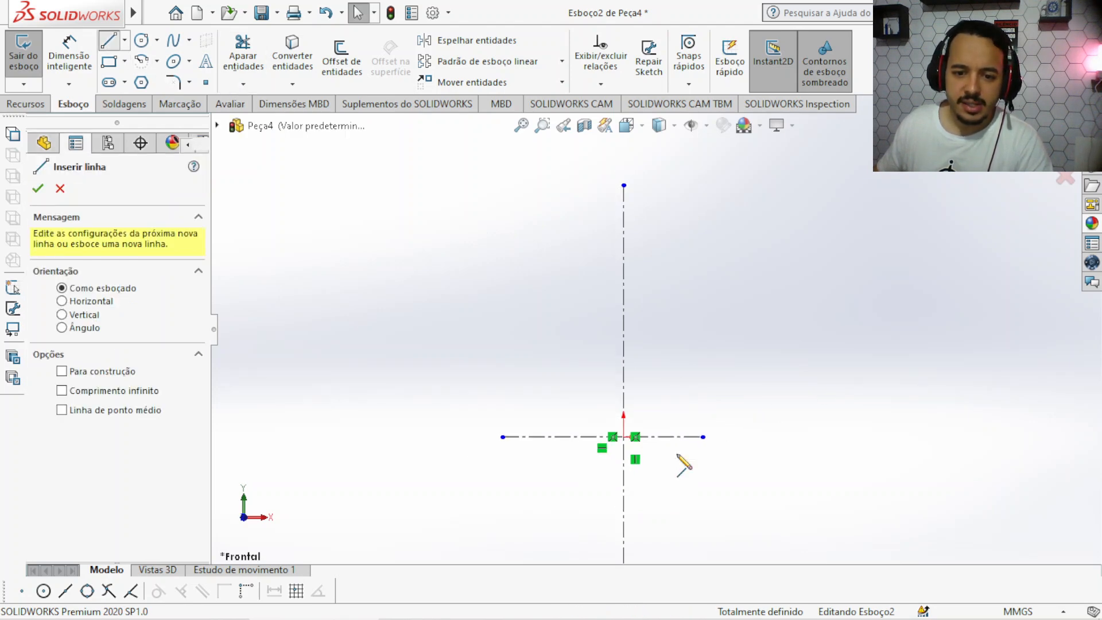
scroll(682, 328, "up", 3)
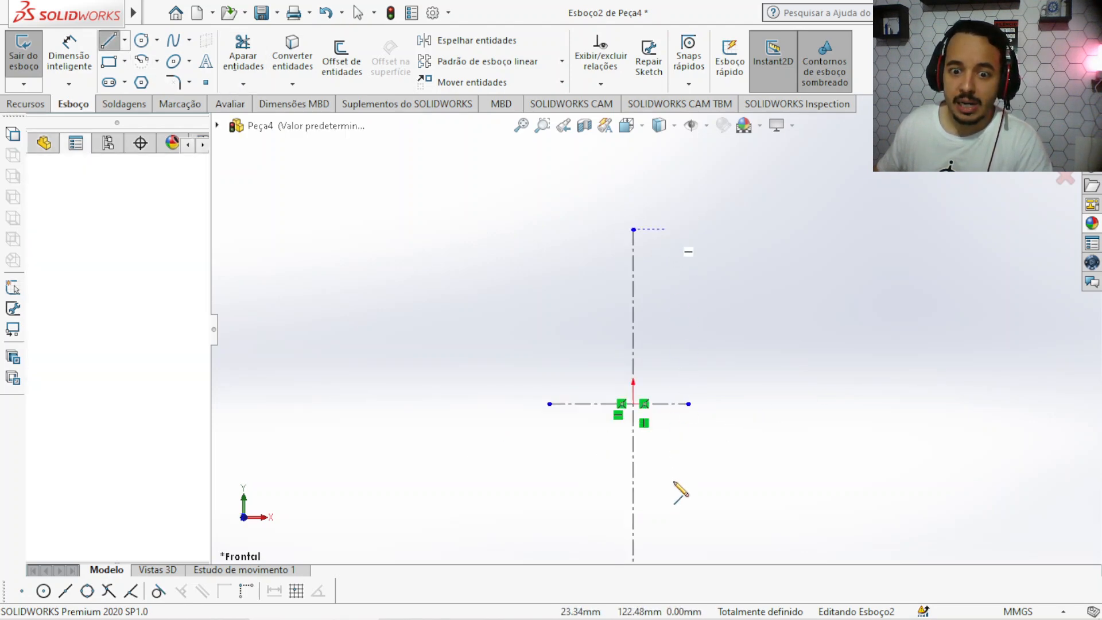
left_click(109, 43)
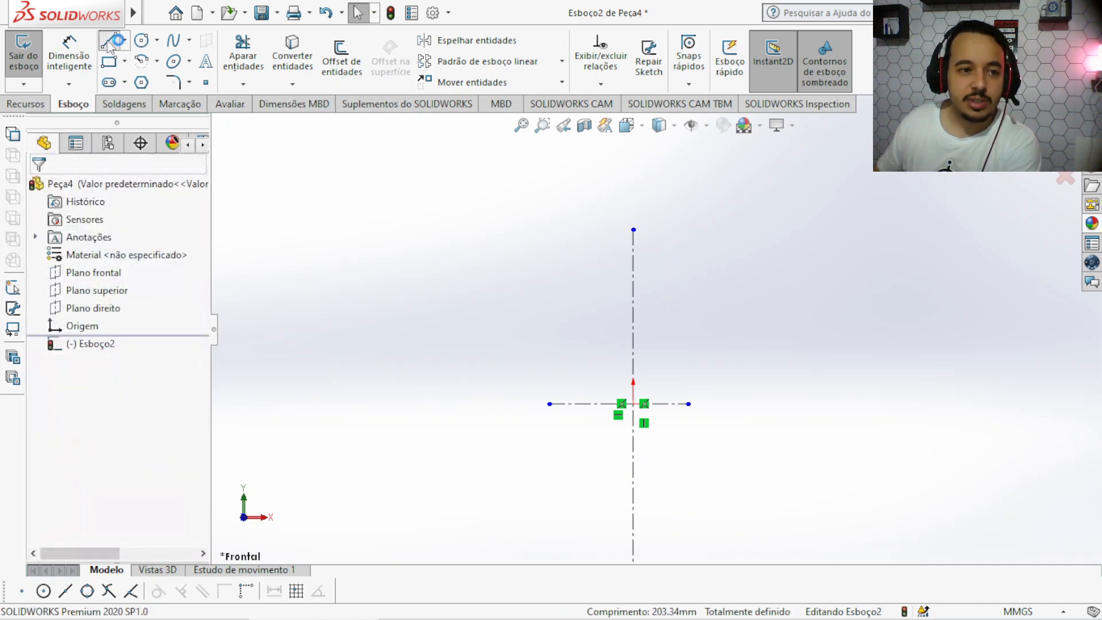
key("l")
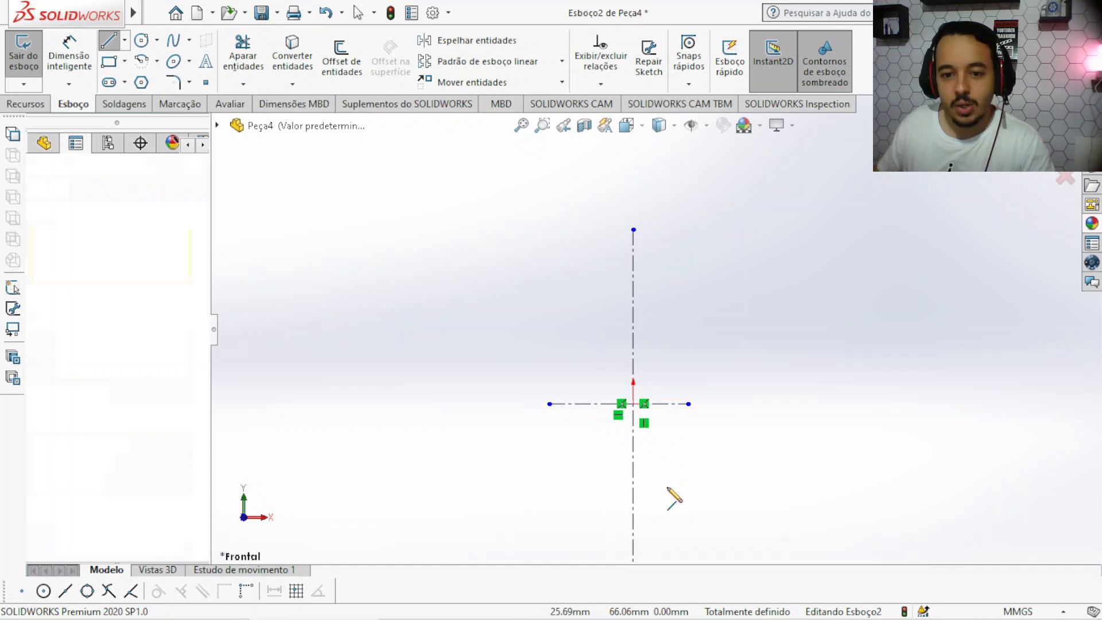
left_click_drag(669, 234, 670, 488)
left_click(670, 521)
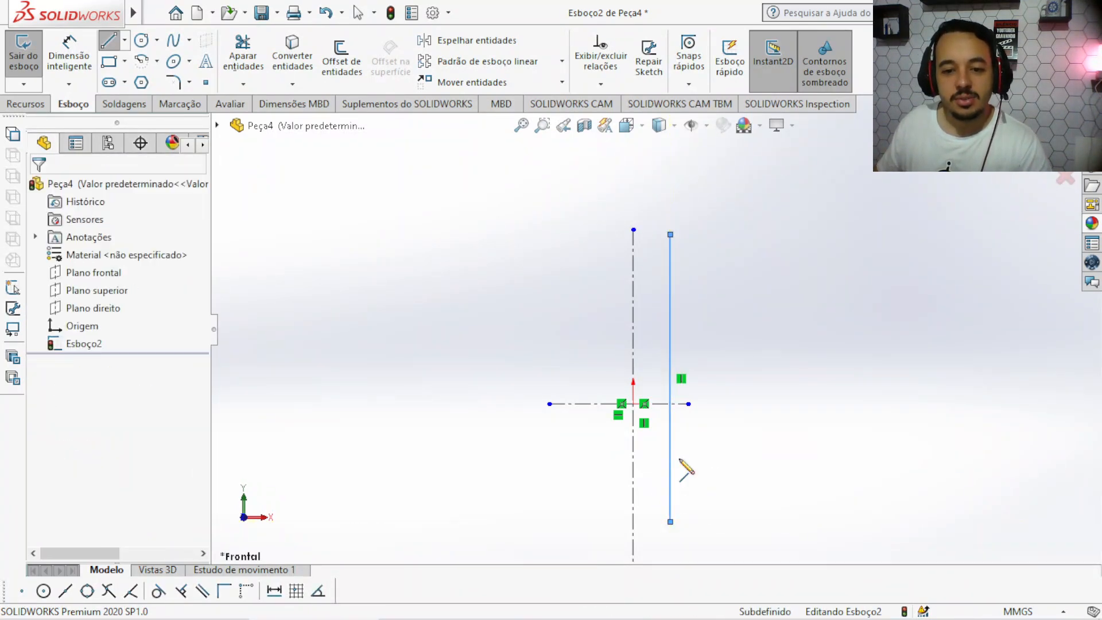
key("Escape")
key("Escape")
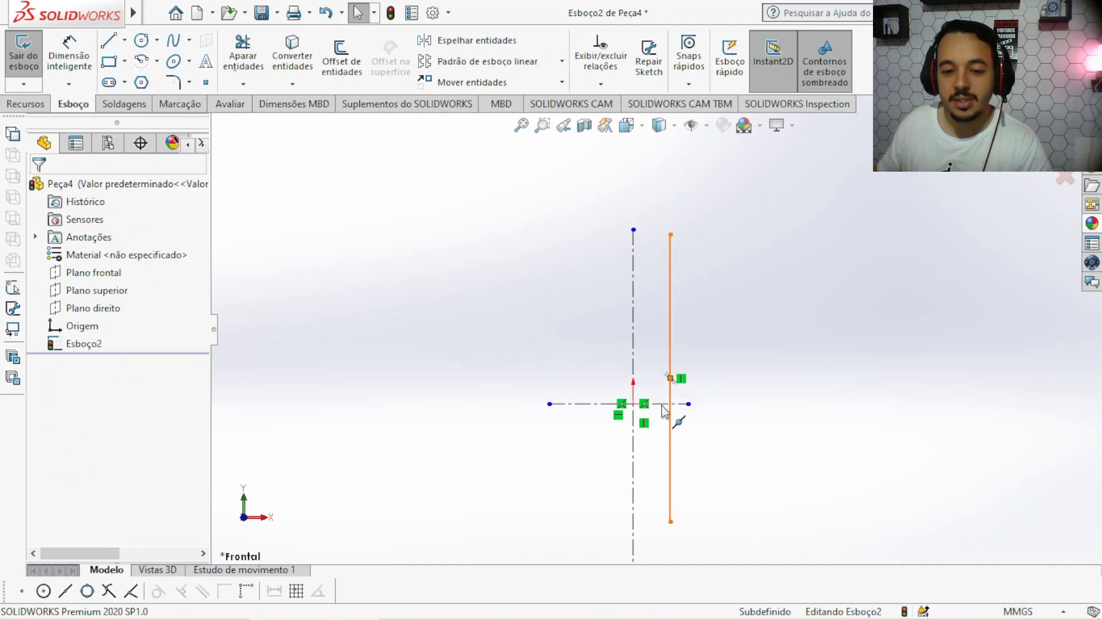
Add a Midpoint relation between the solid line's midpoint and the horizontal centerline
left_click(662, 405)
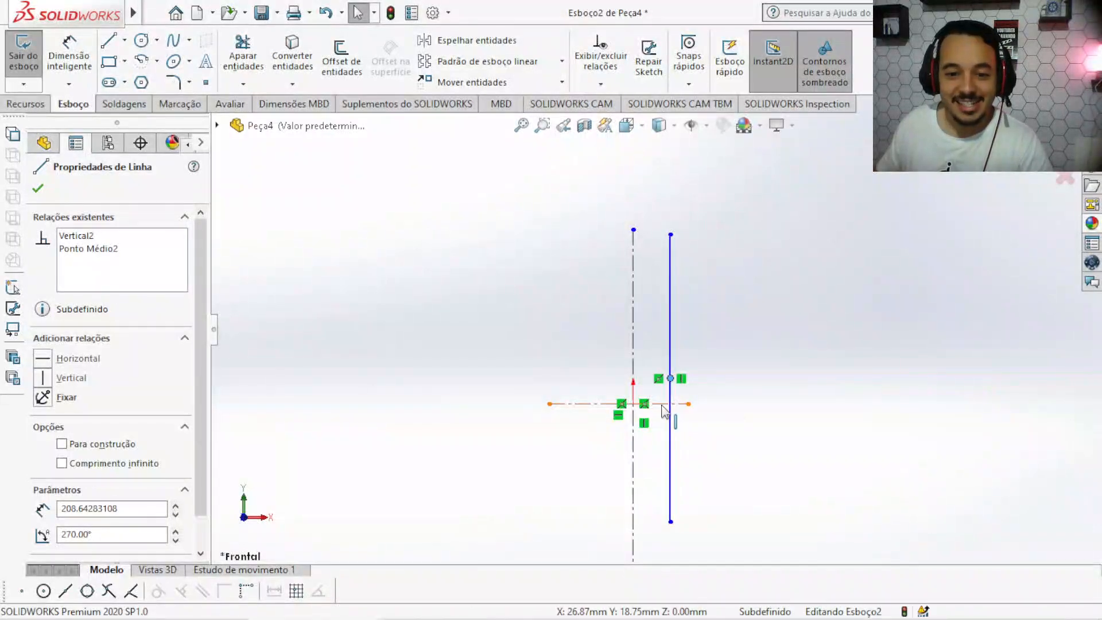
left_click(671, 380, "ctrl")
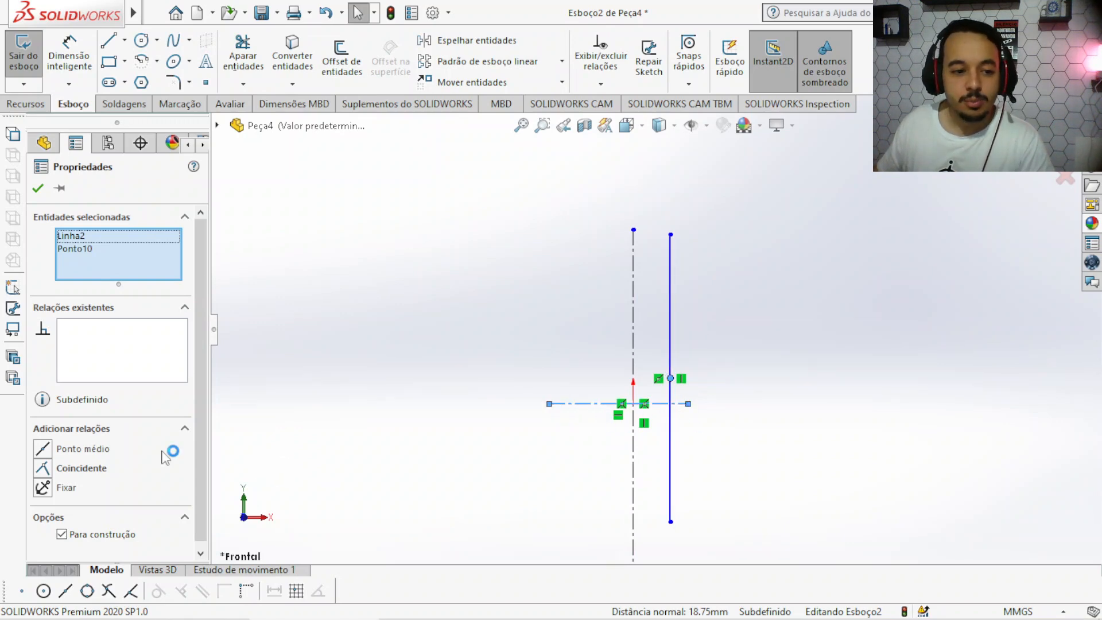
left_click(46, 451)
left_click(723, 384)
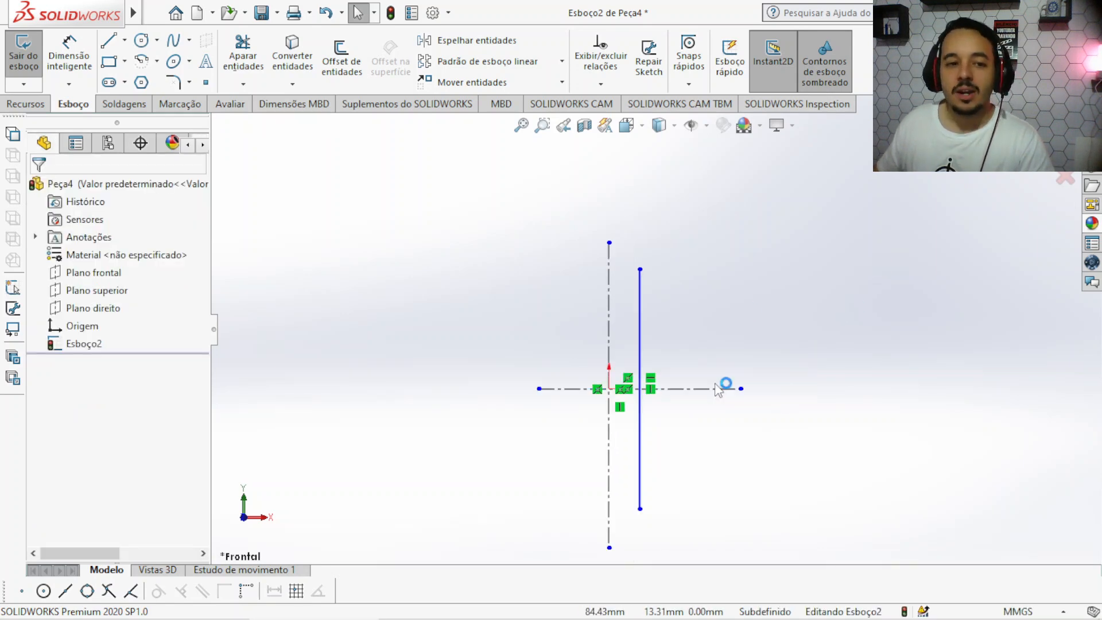
Dimension the solid vertical line's length and set it to 150.5 mm
left_click(68, 67)
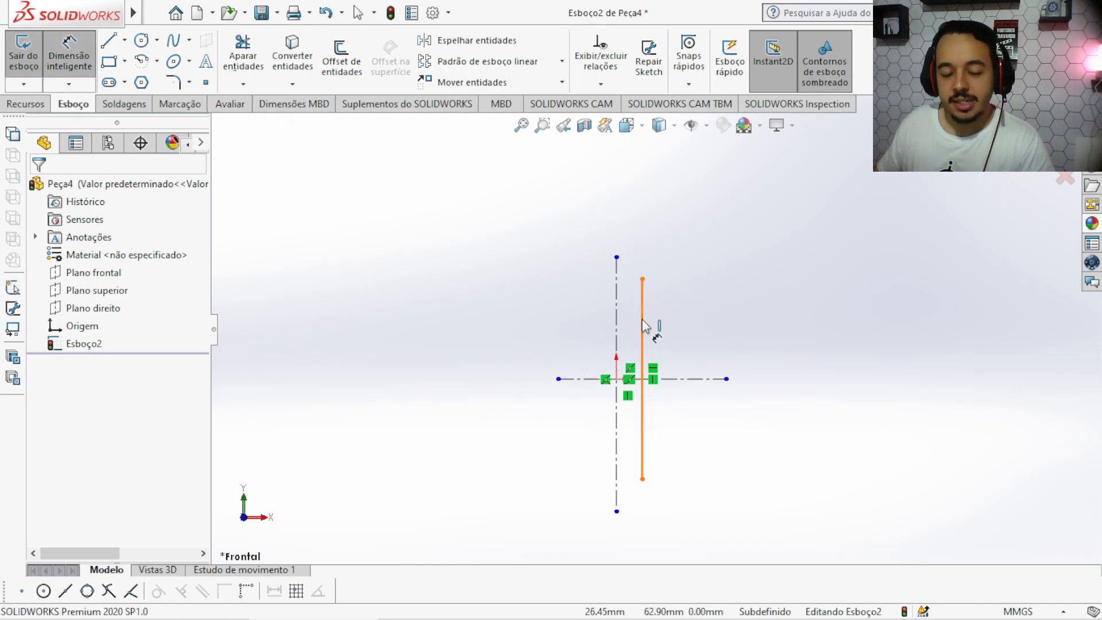
left_click(702, 339)
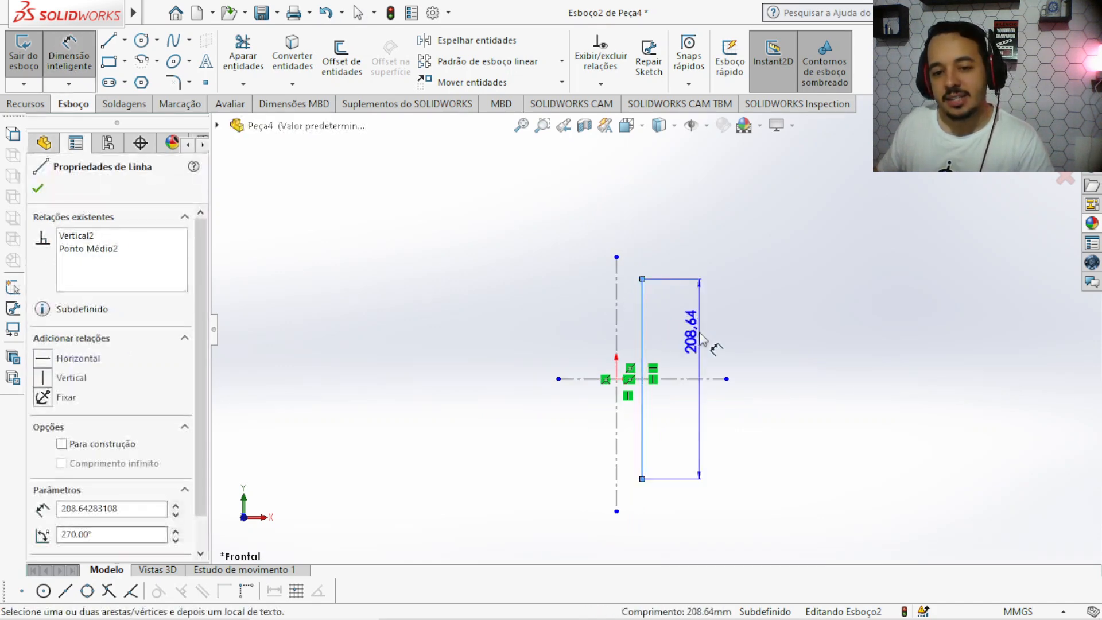
left_click(700, 334)
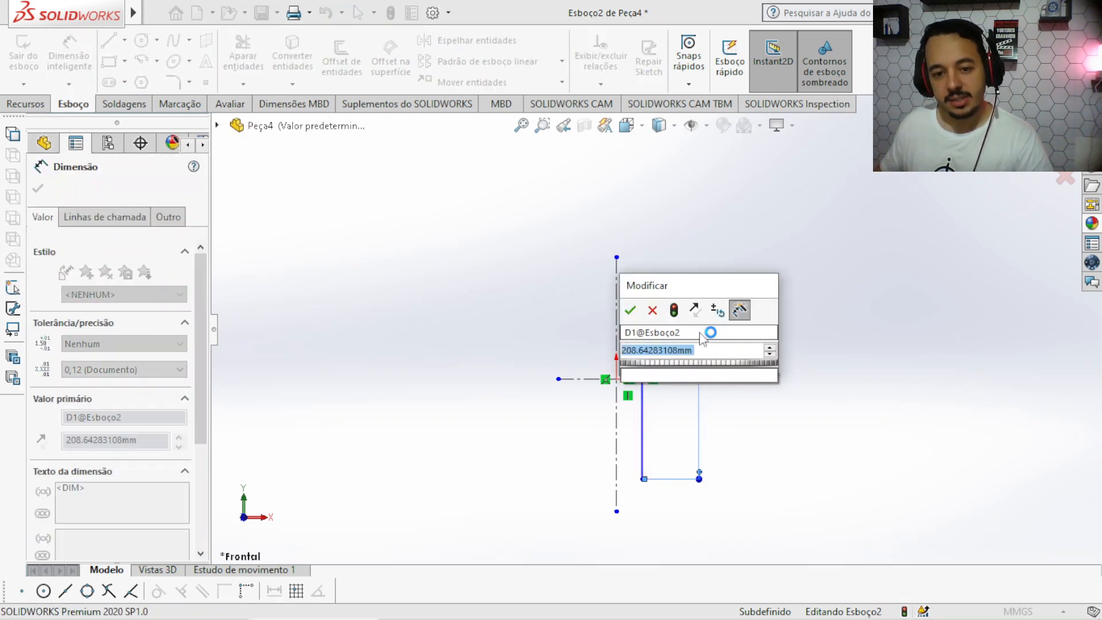
type("150")
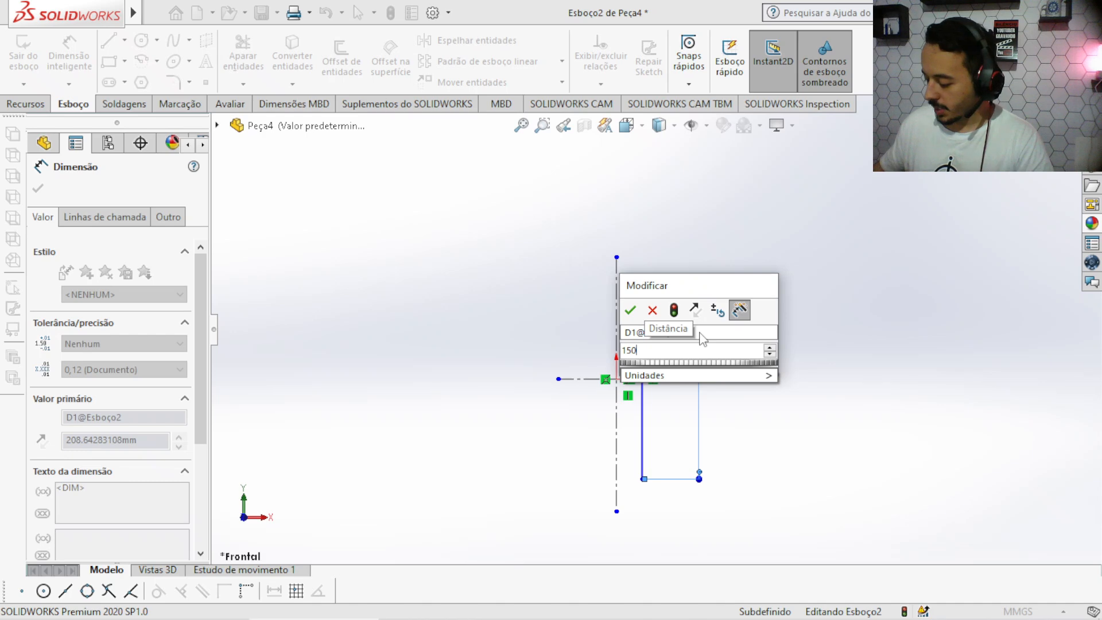
type(",5")
key("Return")
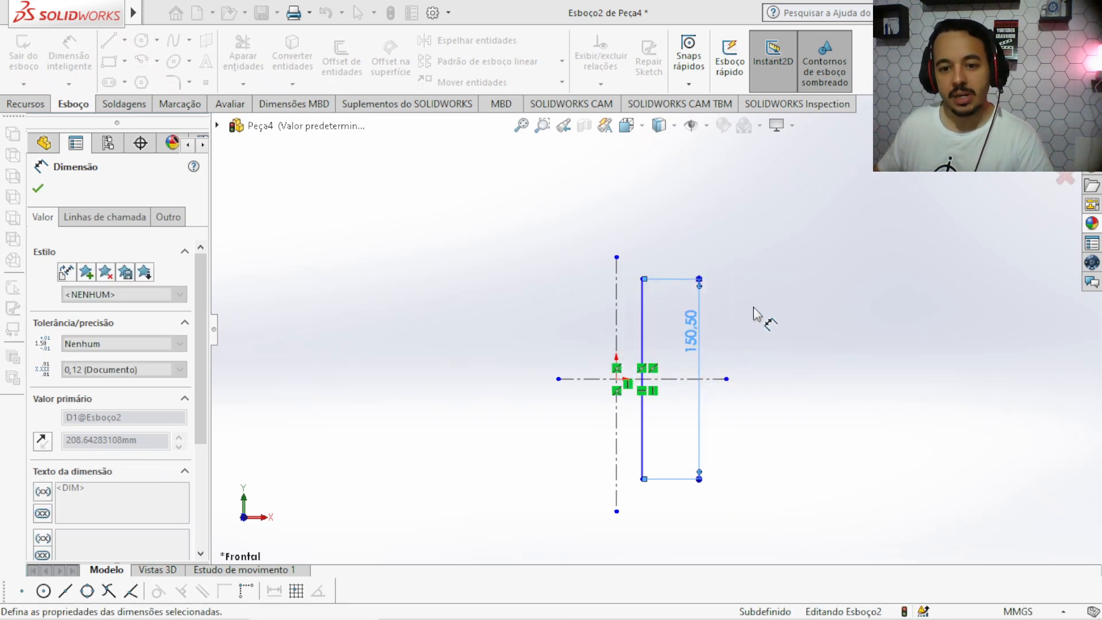
Add a diameter dimension from the solid line across the vertical centerline and set it to 4 mm
scroll(618, 302, "down", 1)
scroll(618, 301, "down", 3)
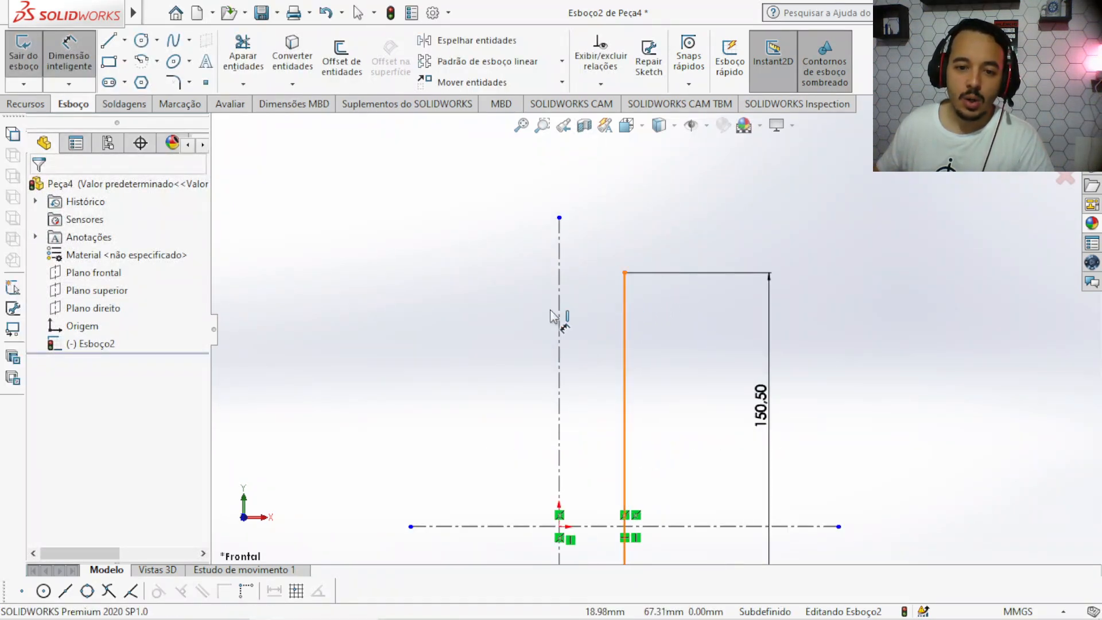
left_click(560, 323)
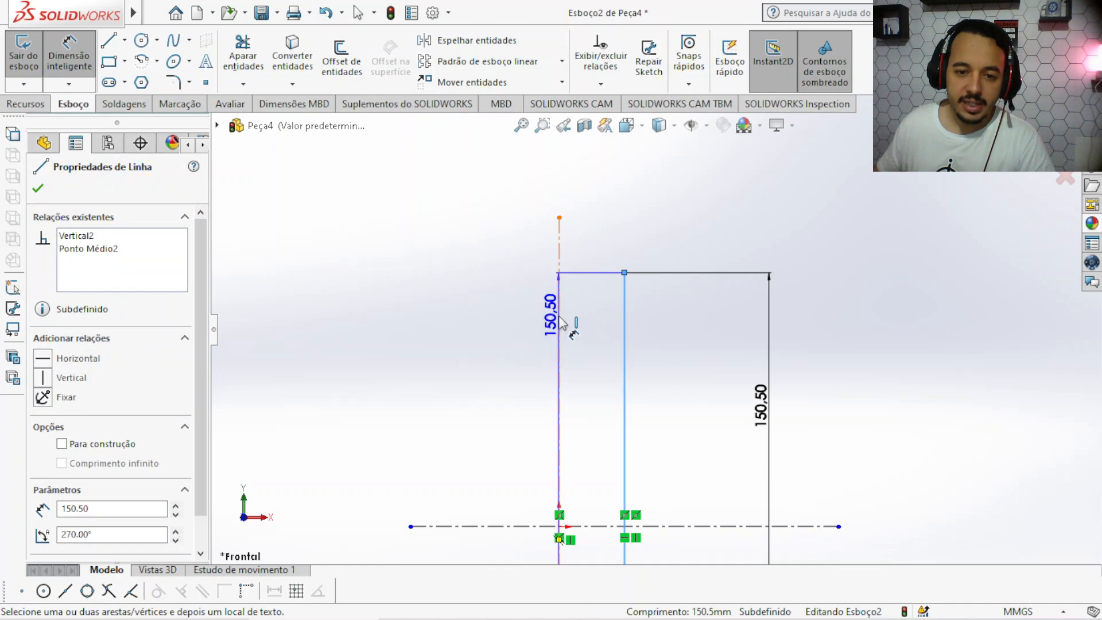
left_click(560, 319)
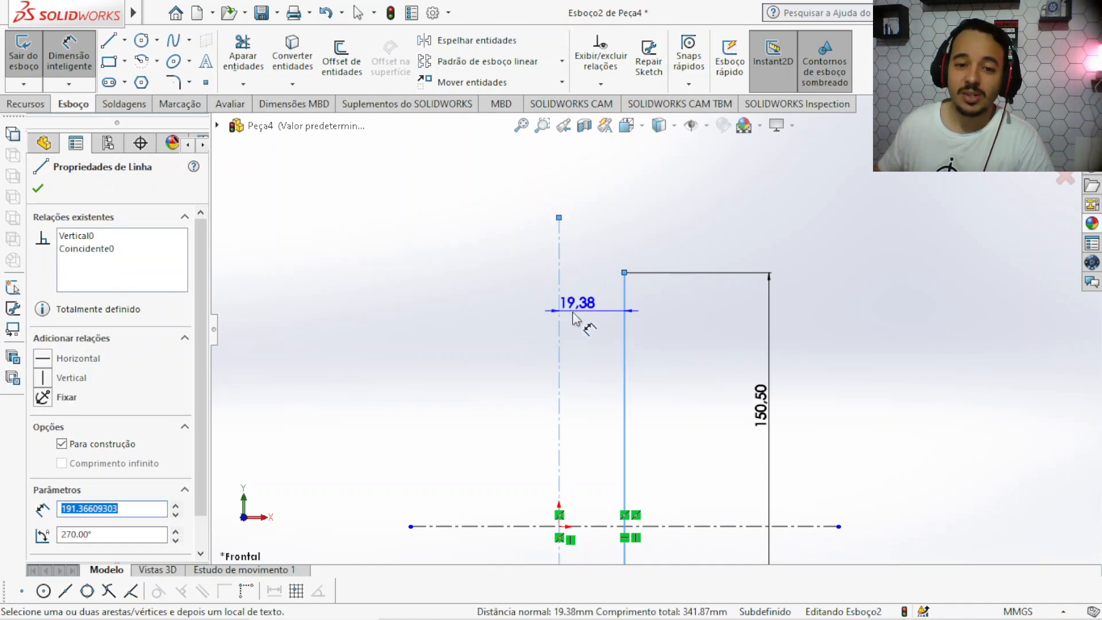
left_click(497, 206)
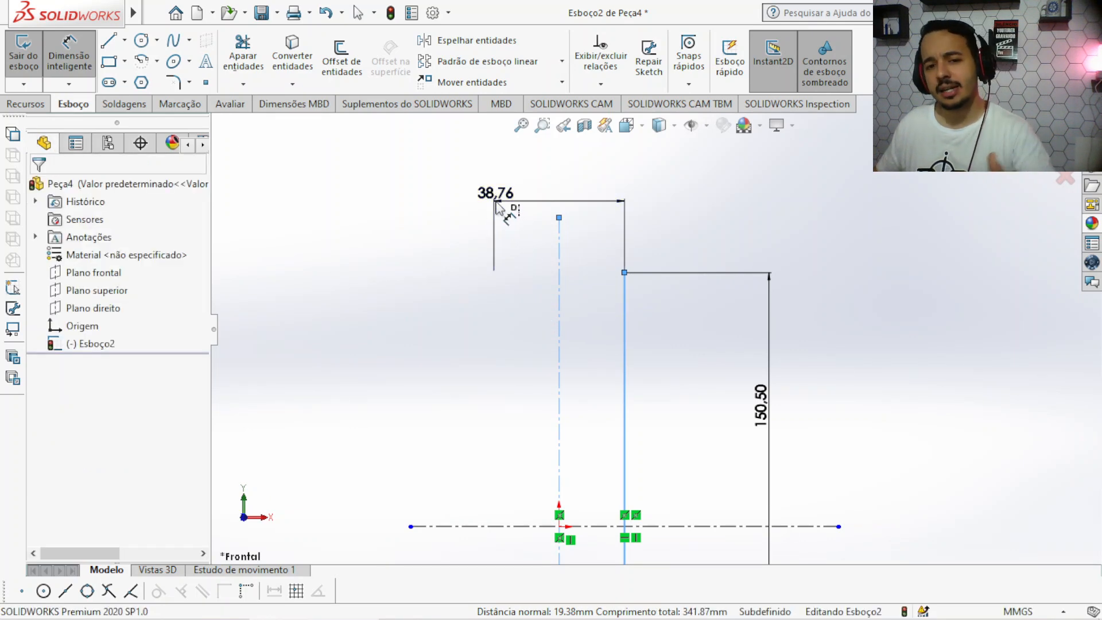
left_click(498, 208)
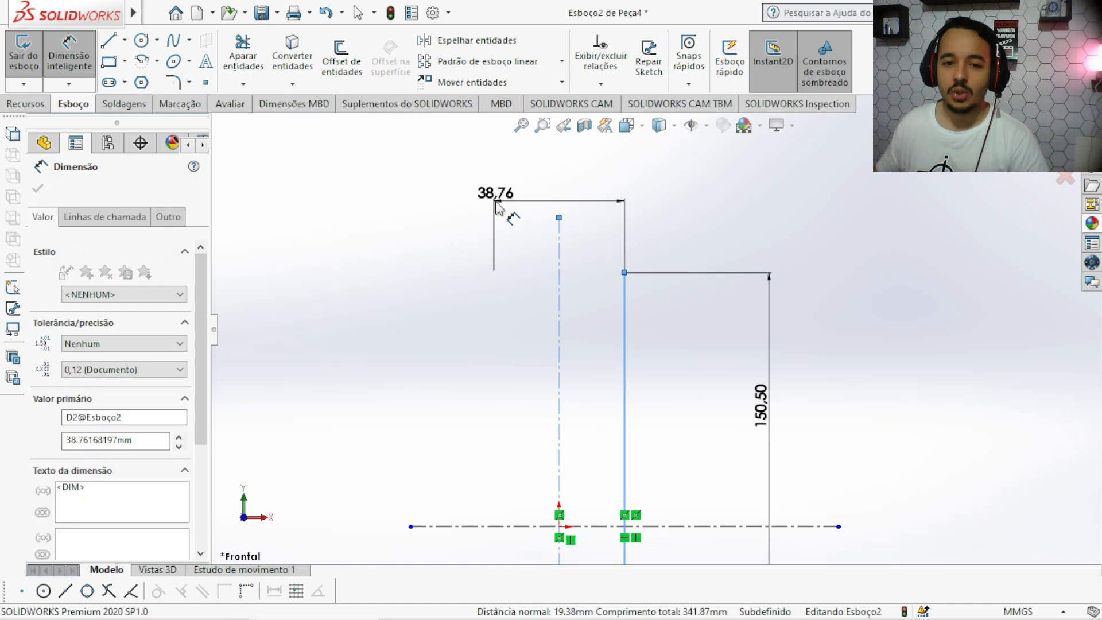
type("4")
key("Return")
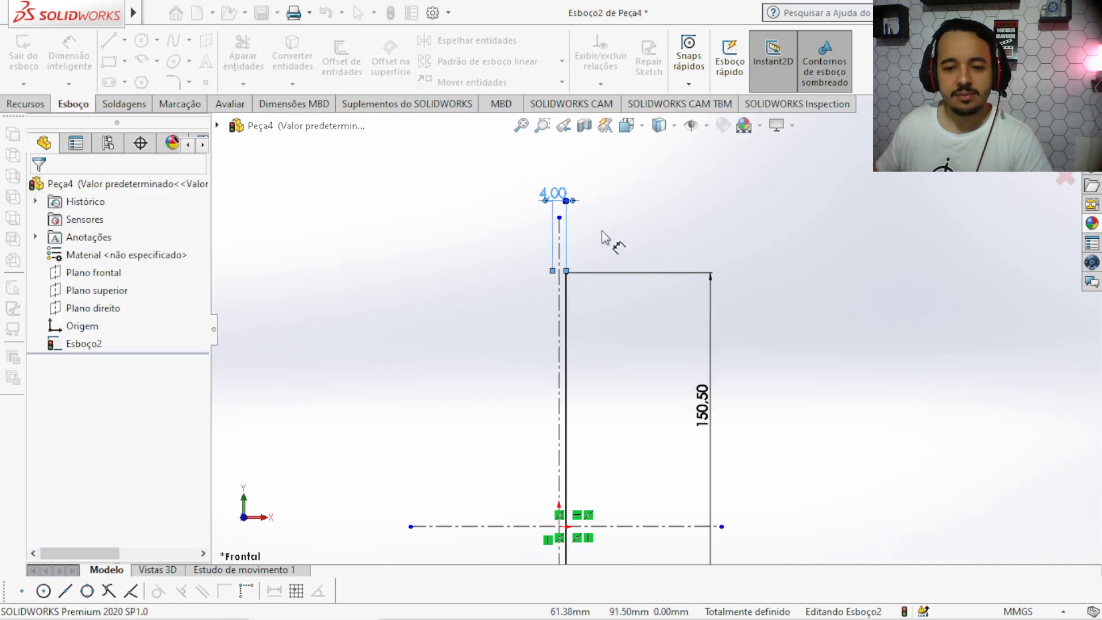
Draw a semicircular arc of about 0.6 mm radius from the solid line's upper endpoint, continued by a larger arc ending on the vertical centerline
scroll(550, 278, "down", 3)
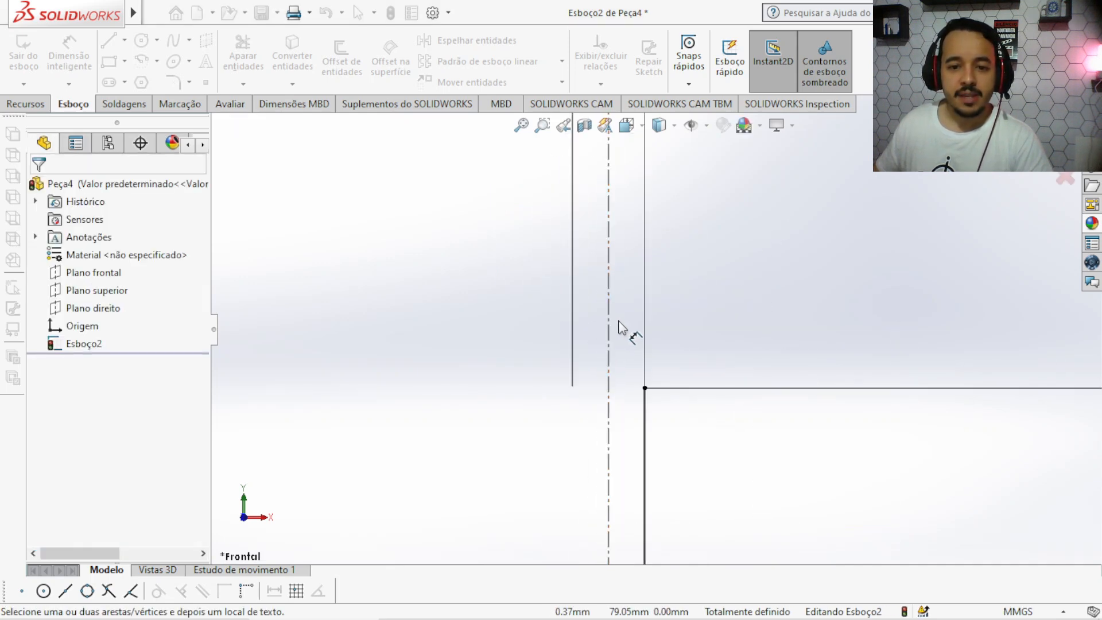
scroll(724, 325, "down", 2)
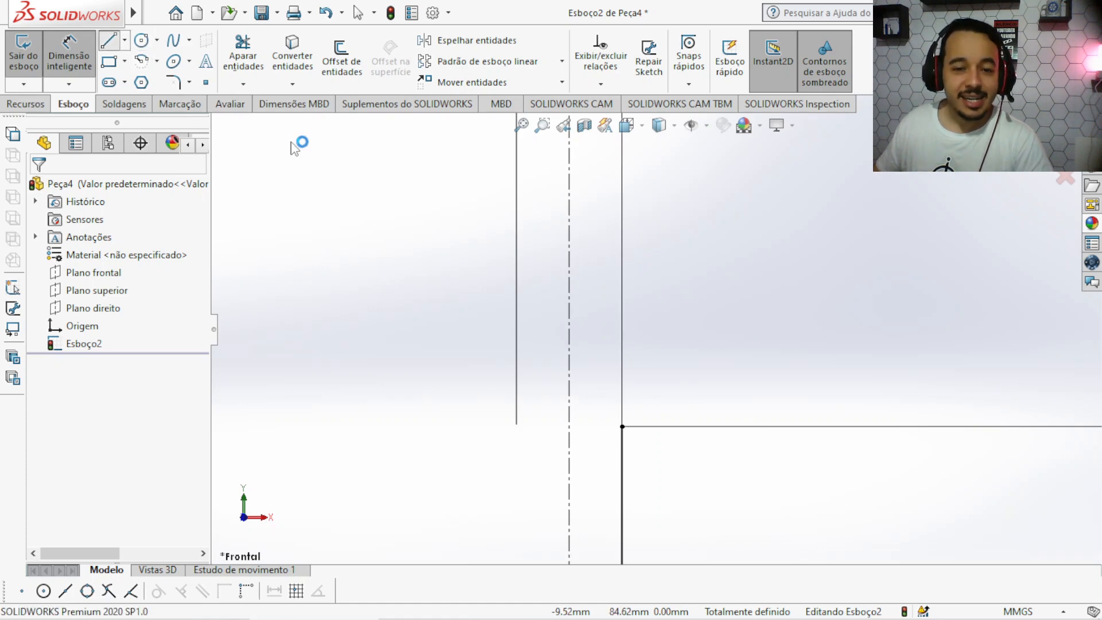
left_click(621, 426)
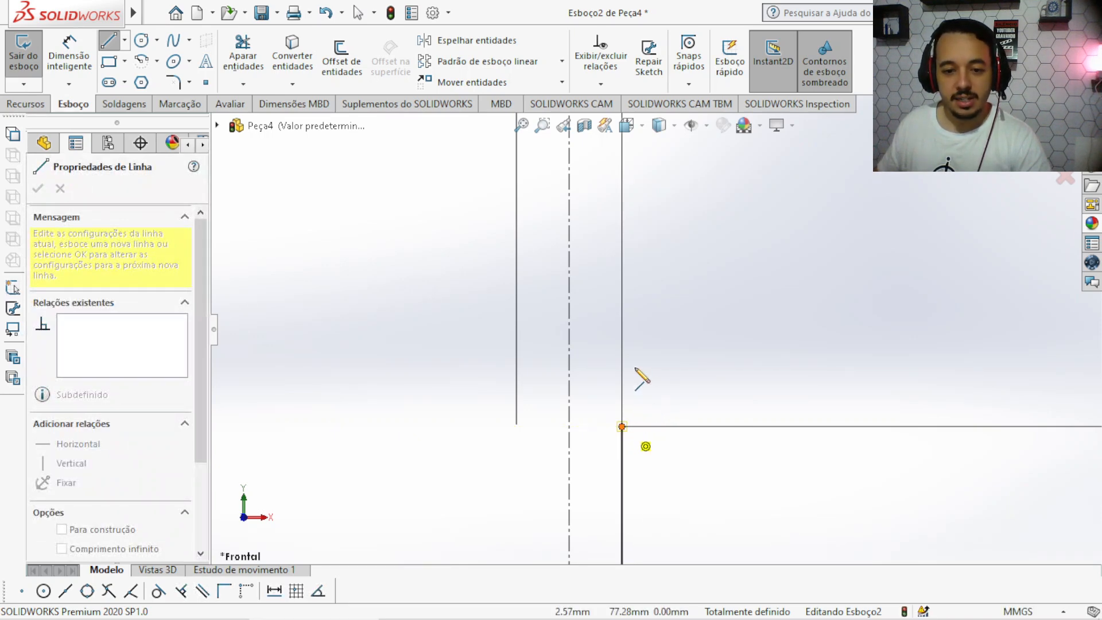
key("a")
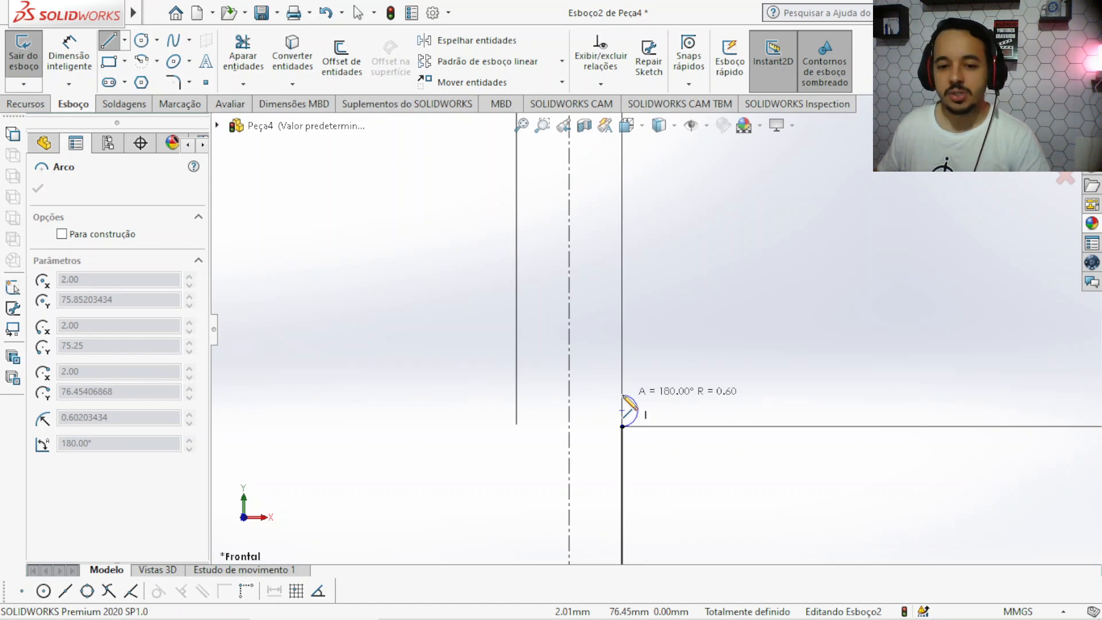
left_click(623, 396)
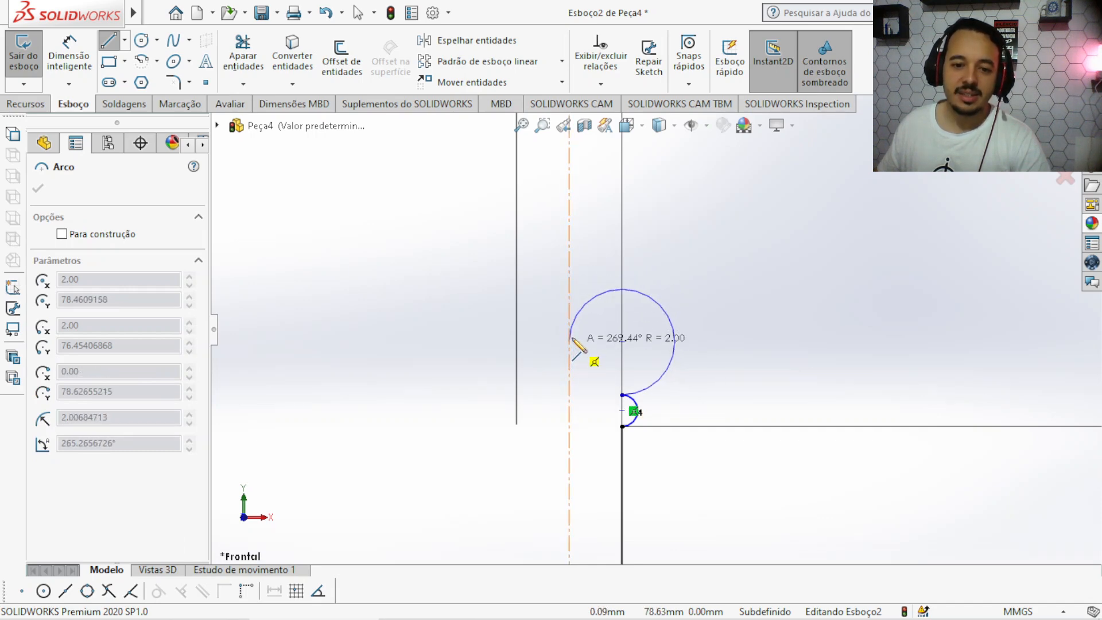
left_click(569, 307)
key("Escape")
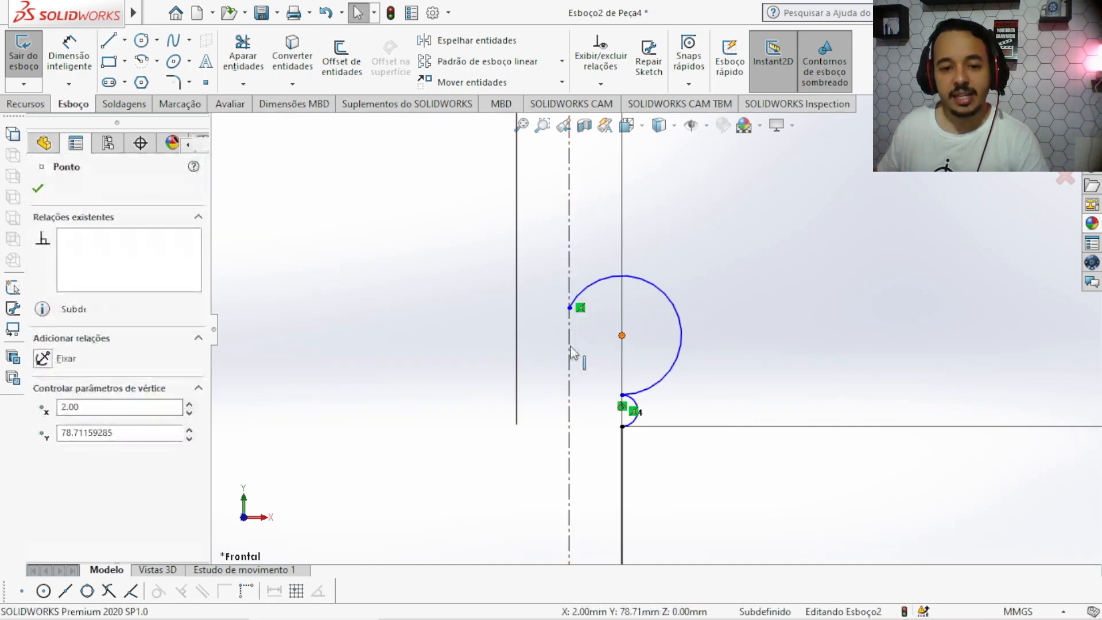
Add a Coincident relation between the larger arc's center point and the vertical centerline
left_click(570, 352)
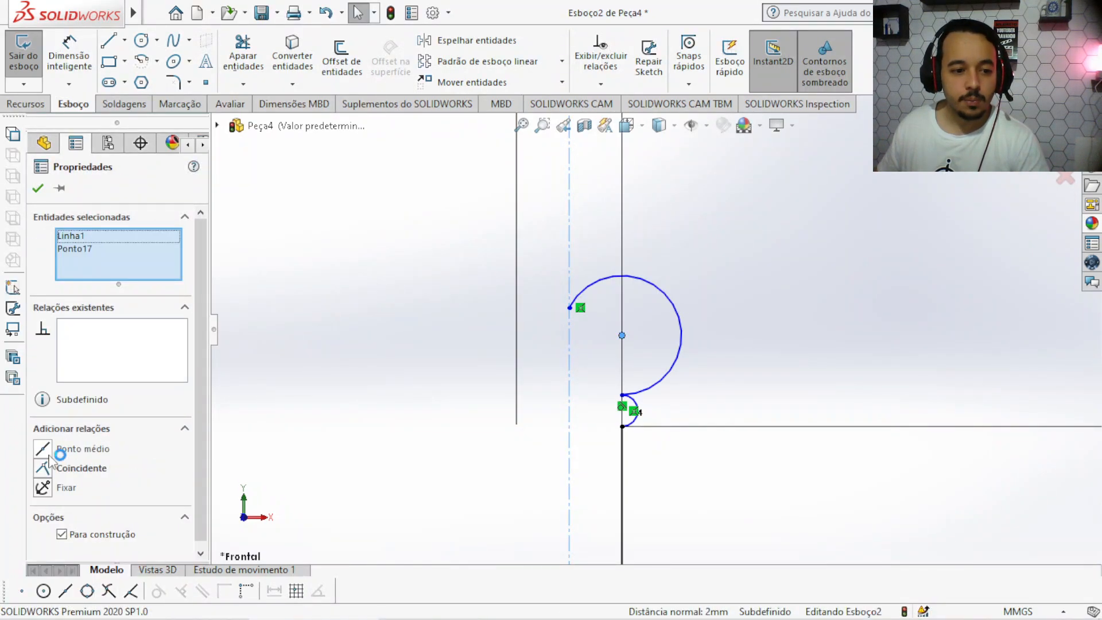
left_click(43, 468)
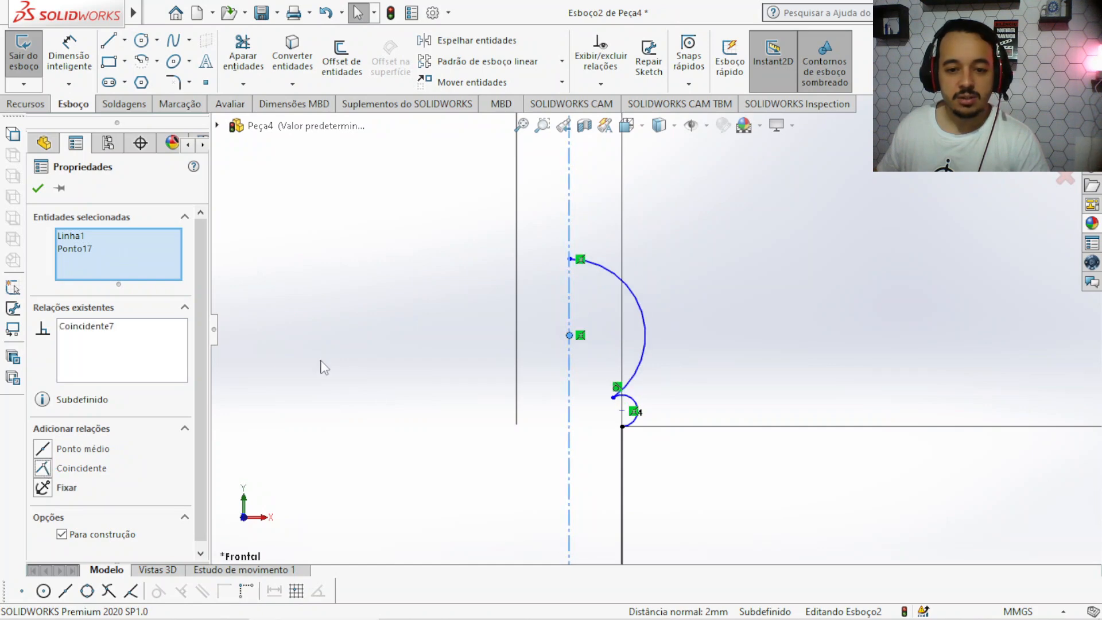
left_click(374, 369)
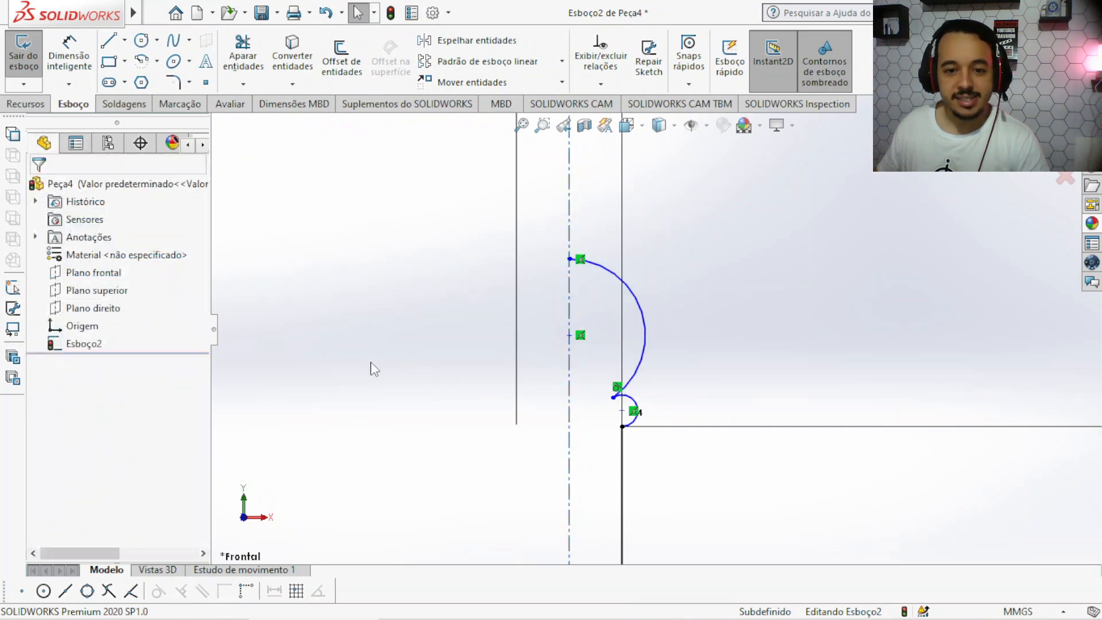
Add a radius dimension to the small arc above the solid line and set it to 0.8 mm
left_click(69, 56)
scroll(646, 388, "down", 2)
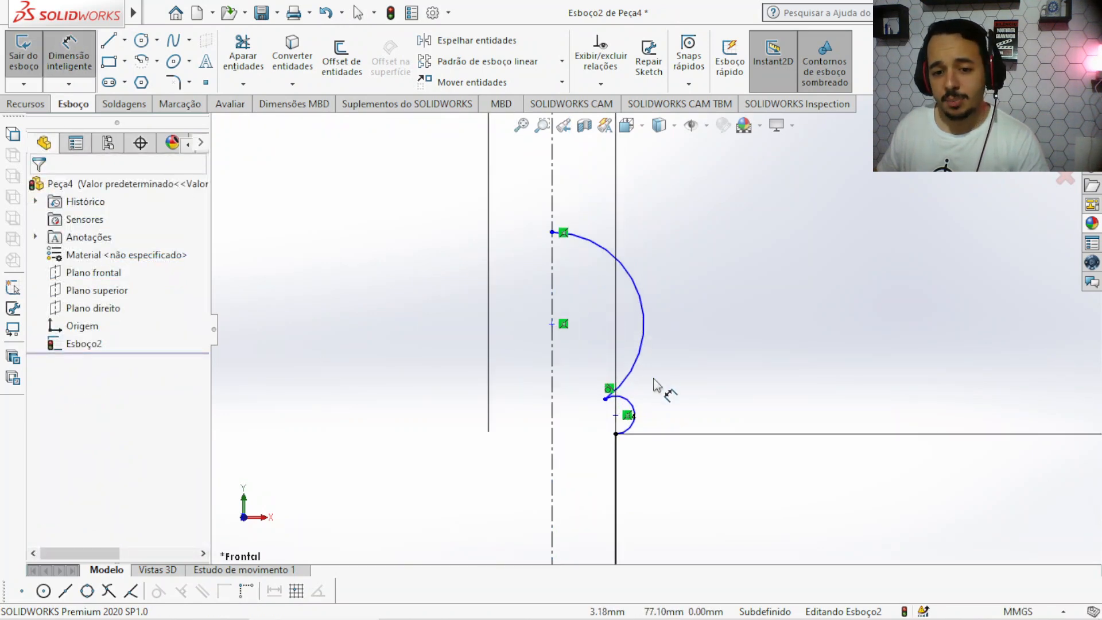
left_click(628, 407)
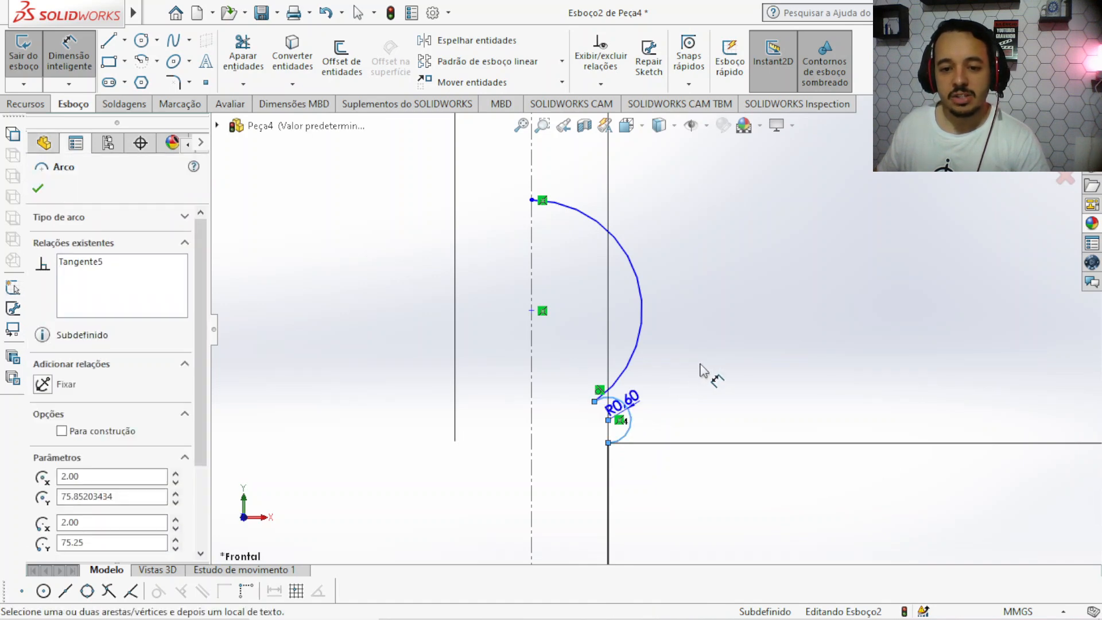
left_click(696, 369)
left_click(686, 371)
type("08")
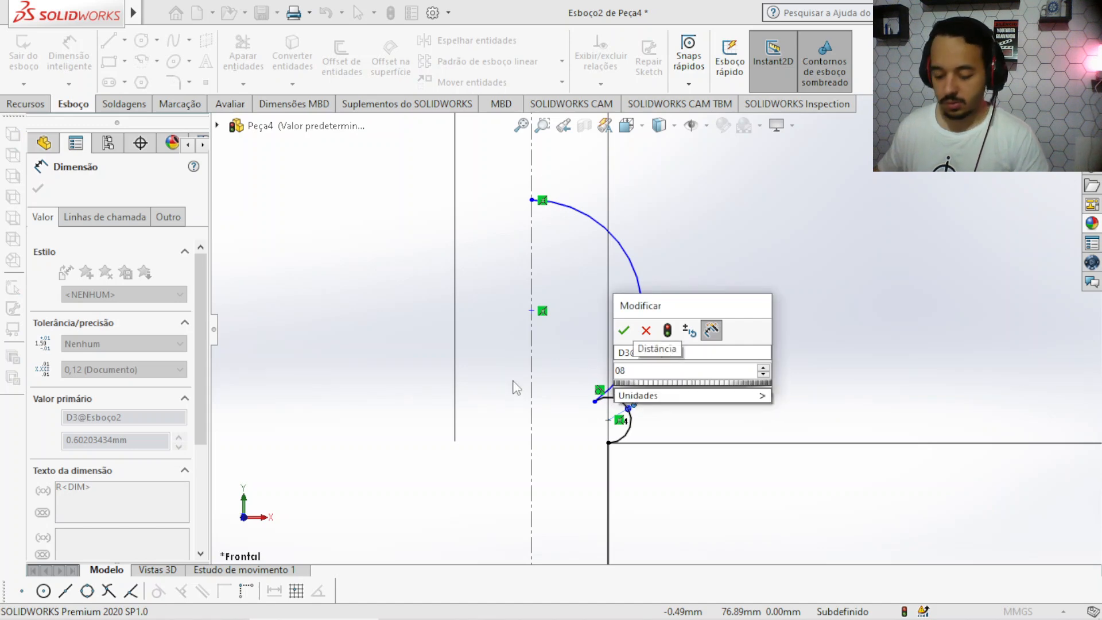
key("BackSpace")
type(".")
type("6")
key("Return")
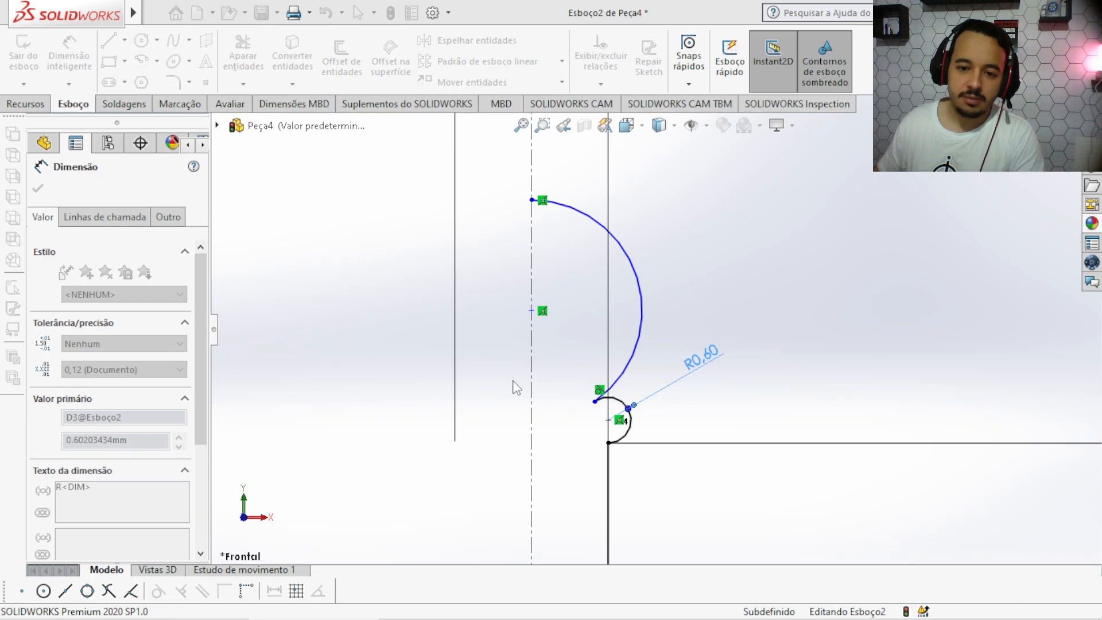
Add a radius dimension to the larger head arc and set it to 3 mm
scroll(711, 298, "up", 2)
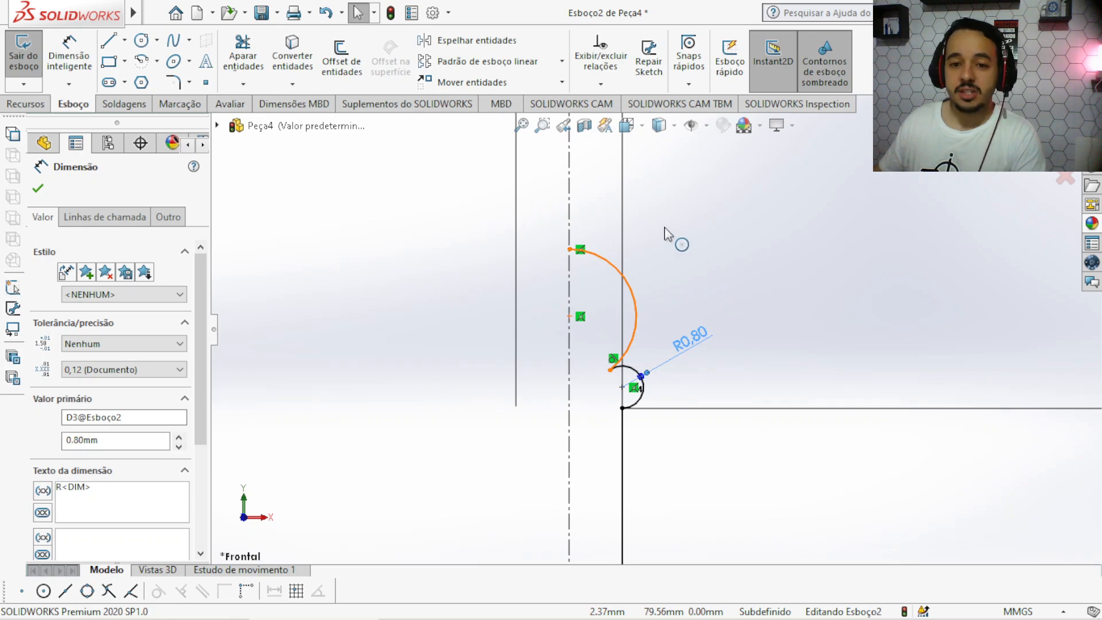
left_click(624, 270)
left_click(395, 124)
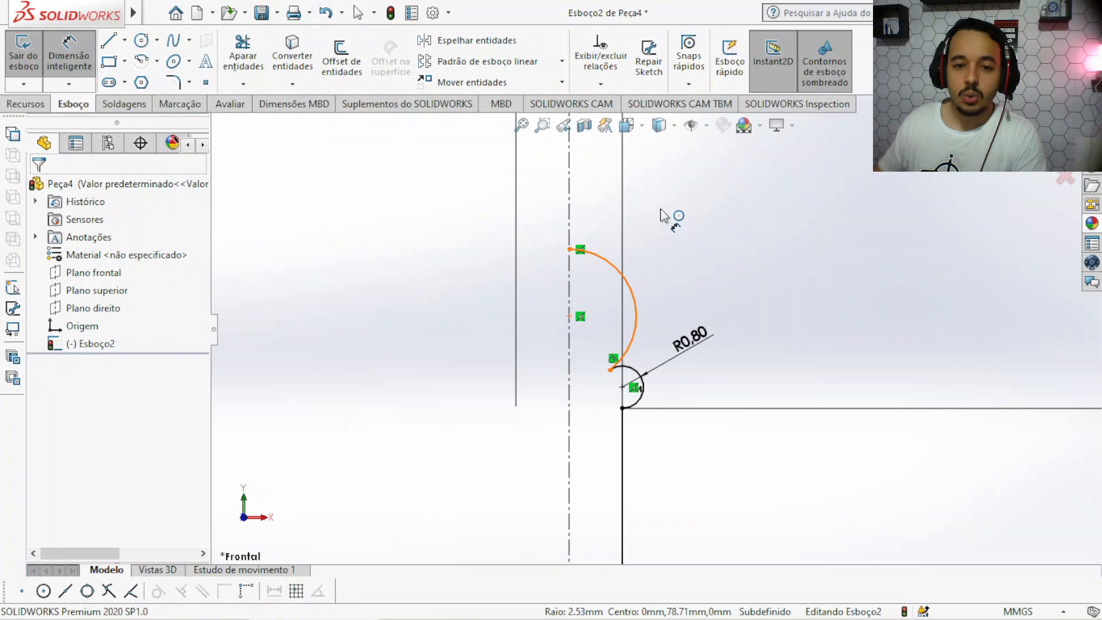
left_click(687, 228)
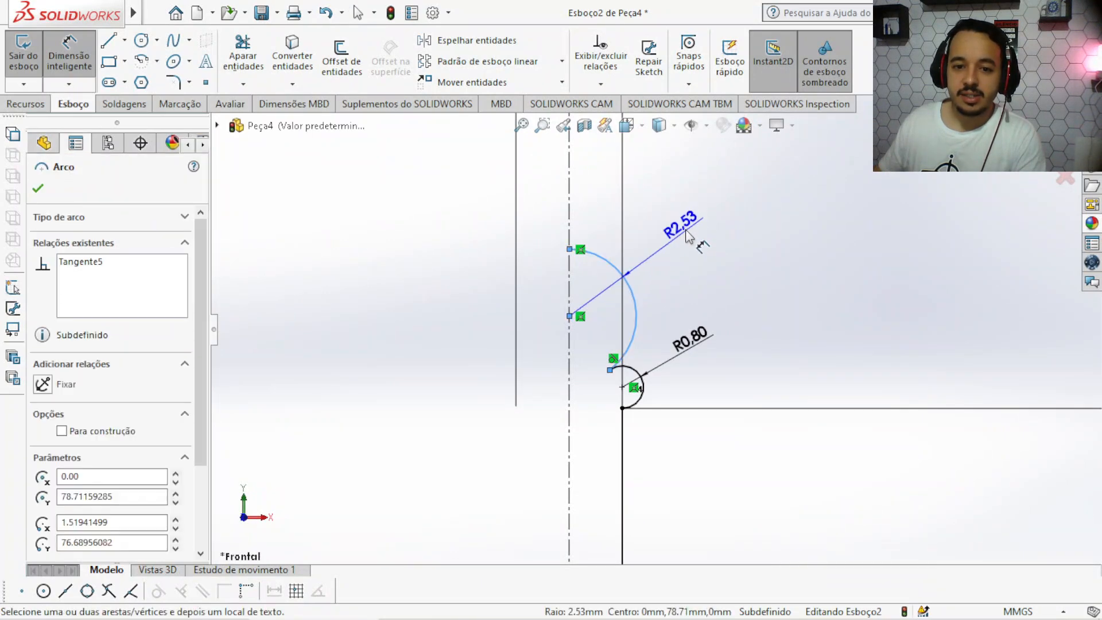
left_click(688, 235)
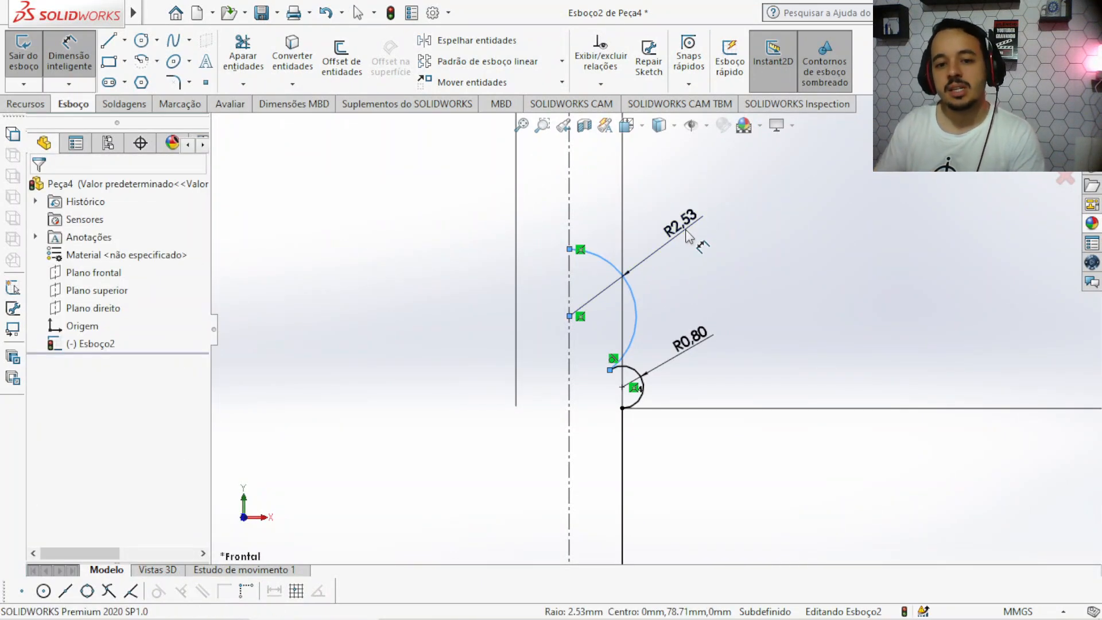
double_click(687, 232)
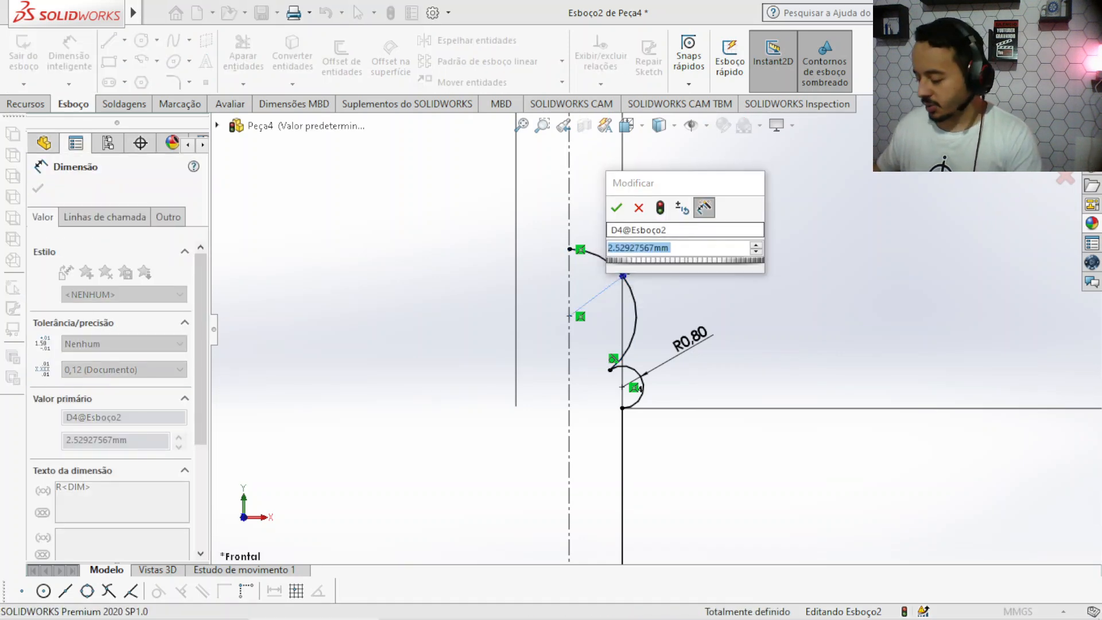
type("3")
key("Escape")
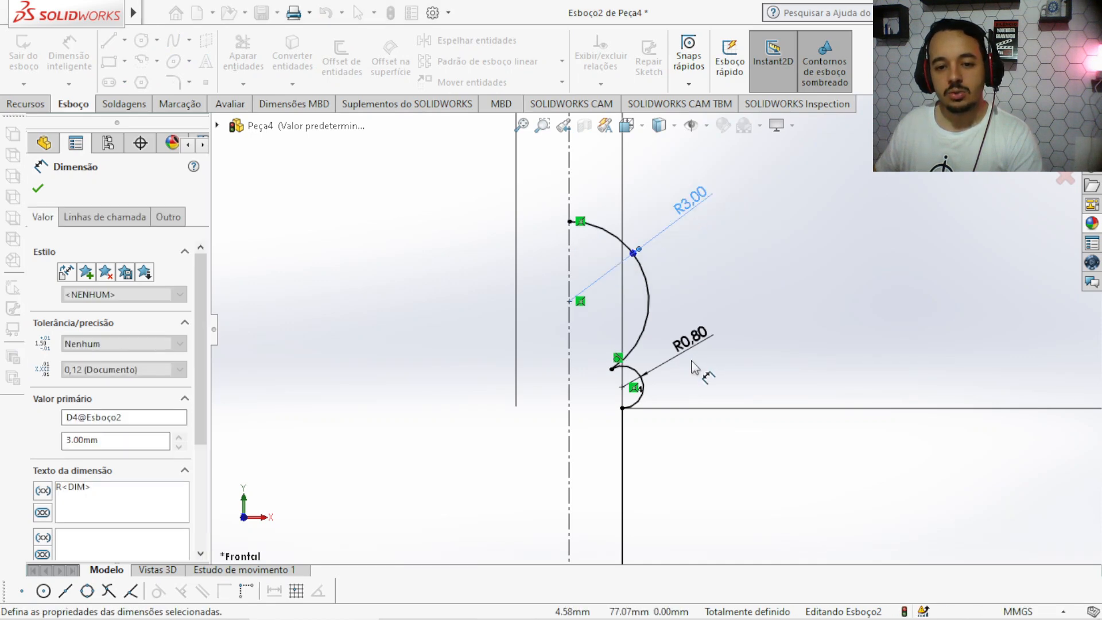
scroll(703, 425, "up", 3)
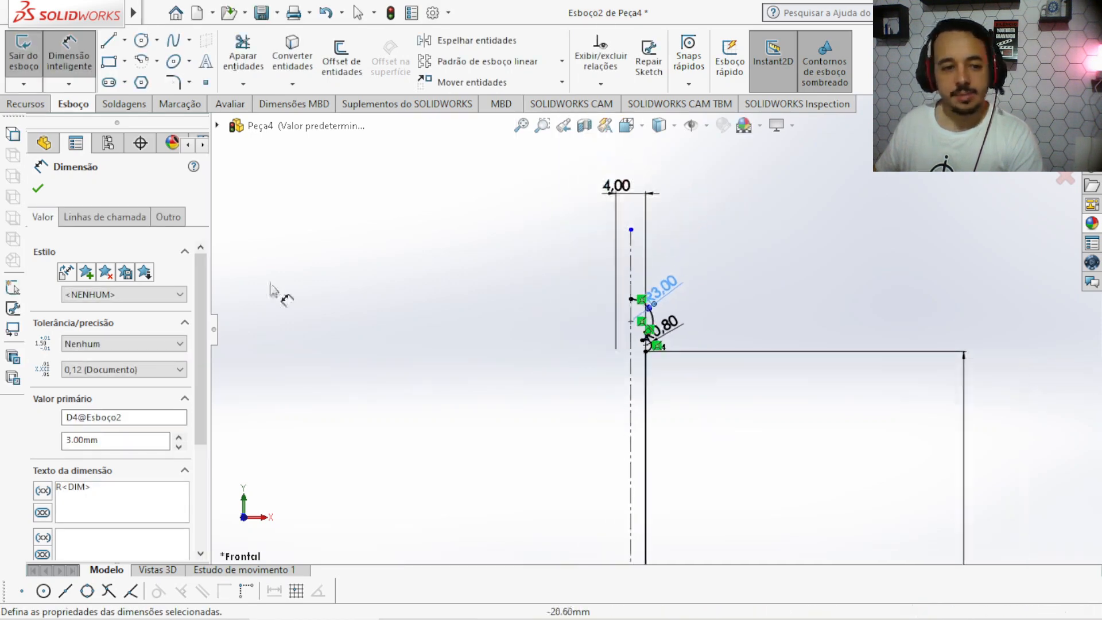
left_click(38, 189)
Mirror a copy of both head arcs about the horizontal centerline to the lower end of the pin profile
scroll(841, 521, "up", 5)
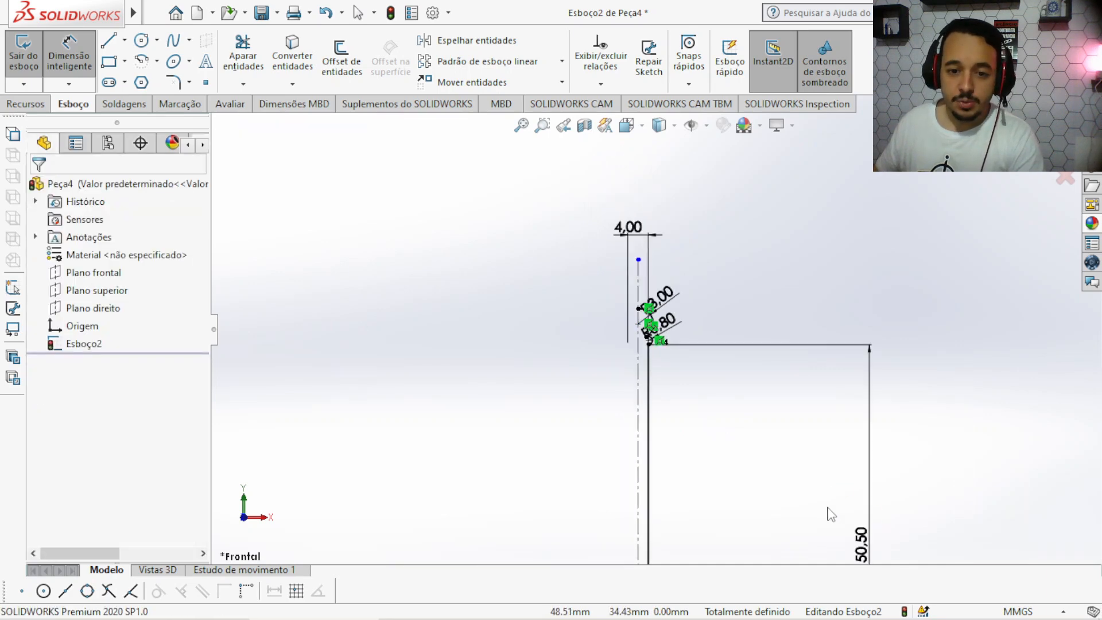
scroll(693, 494, "down", 4)
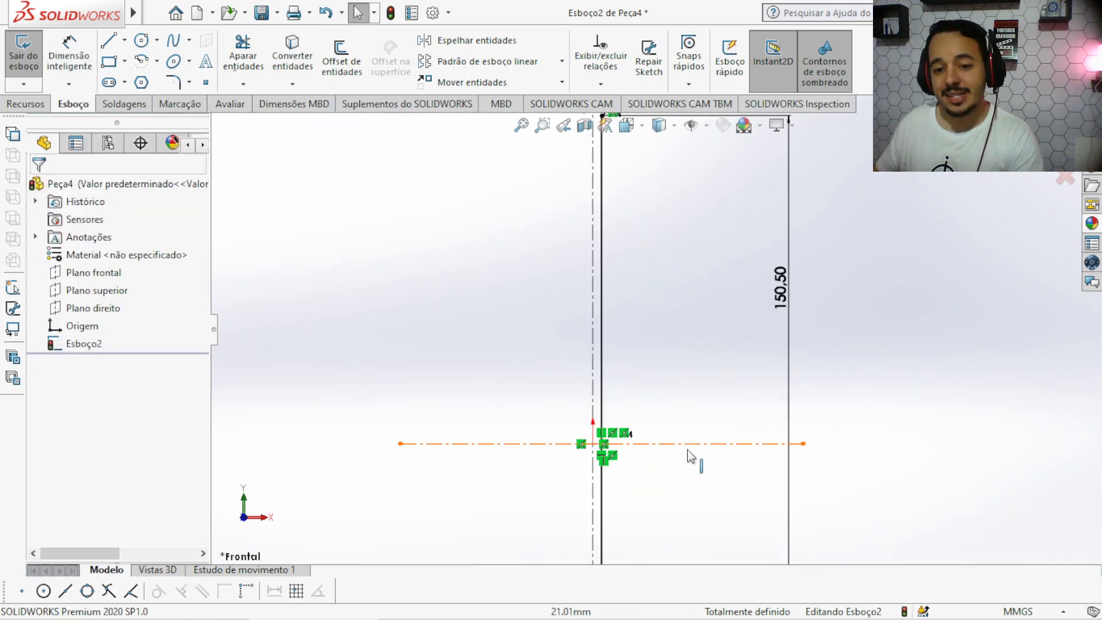
scroll(679, 477, "up", 2)
scroll(621, 183, "down", 3)
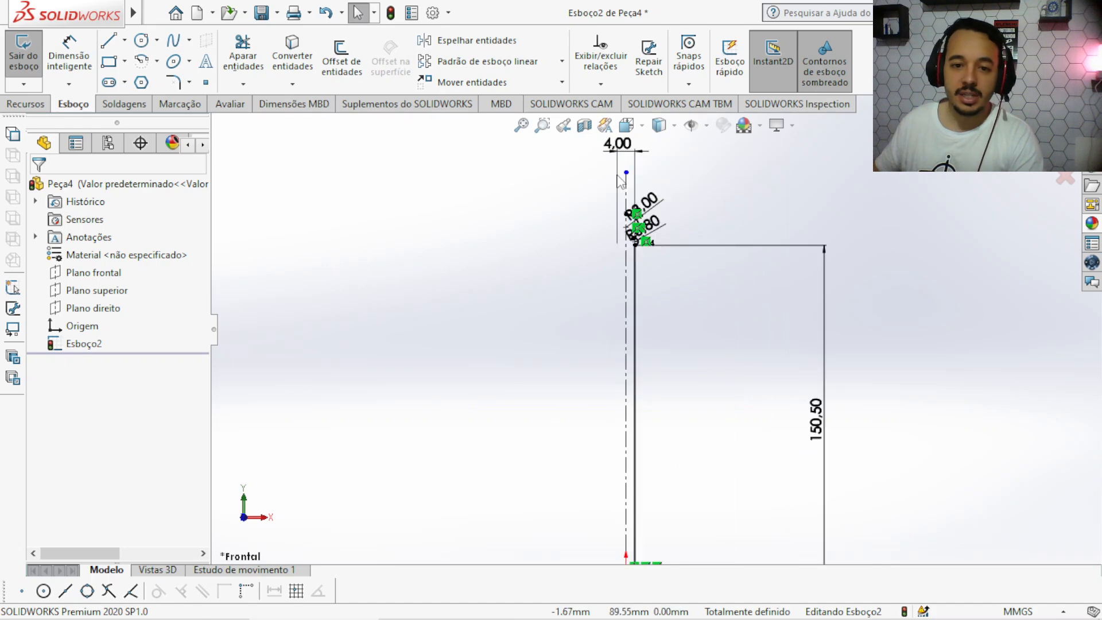
left_click(504, 57)
left_click(512, 40)
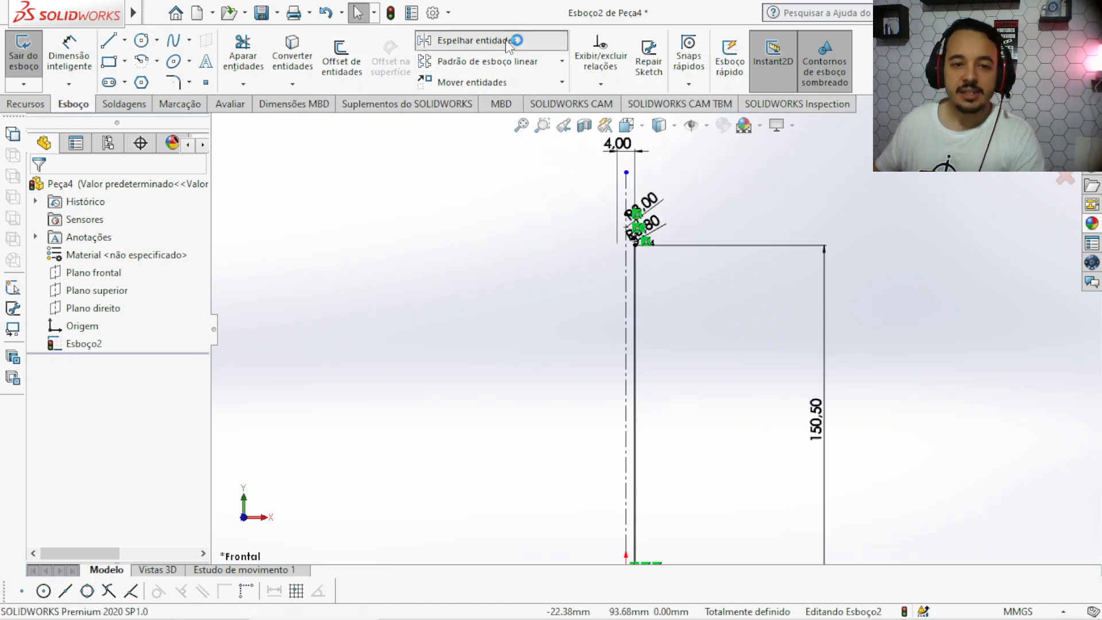
scroll(644, 213, "down", 3)
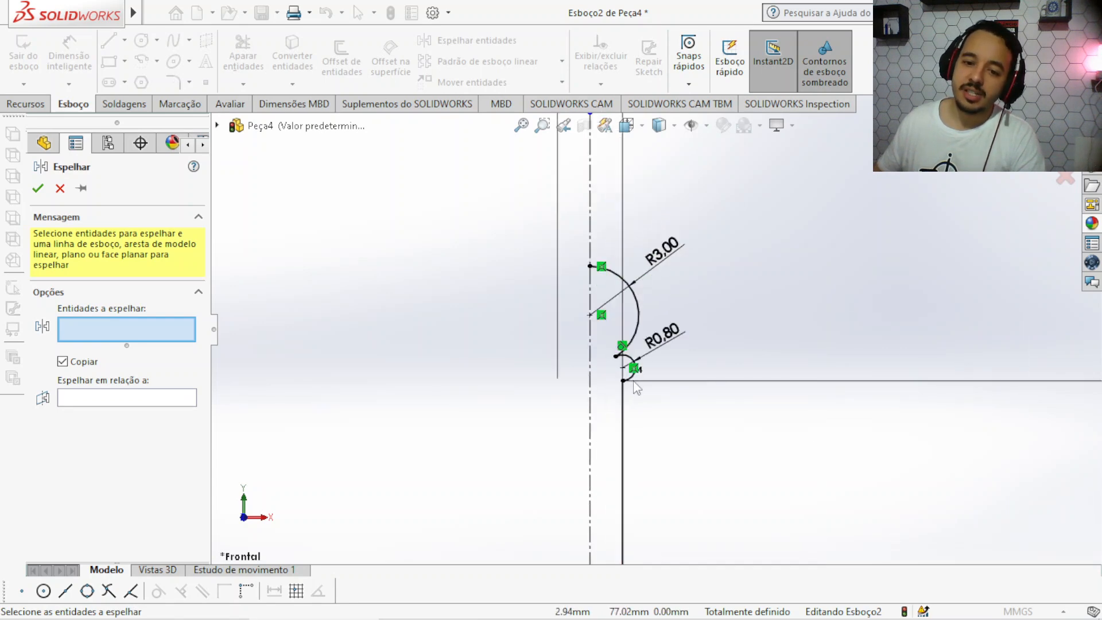
scroll(636, 388, "down", 2)
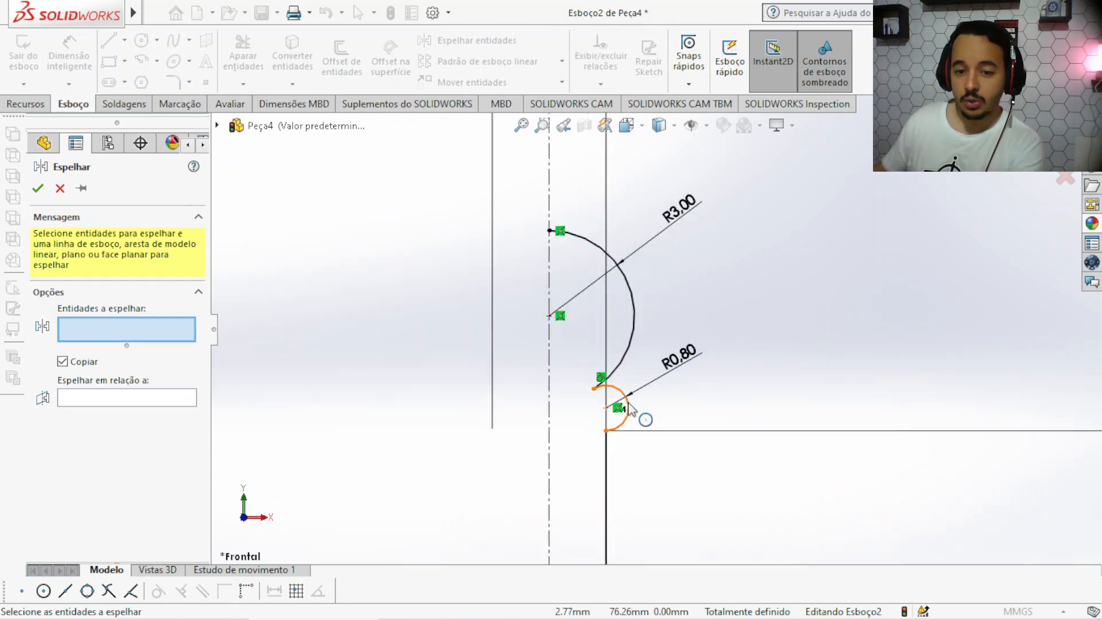
left_click(628, 406)
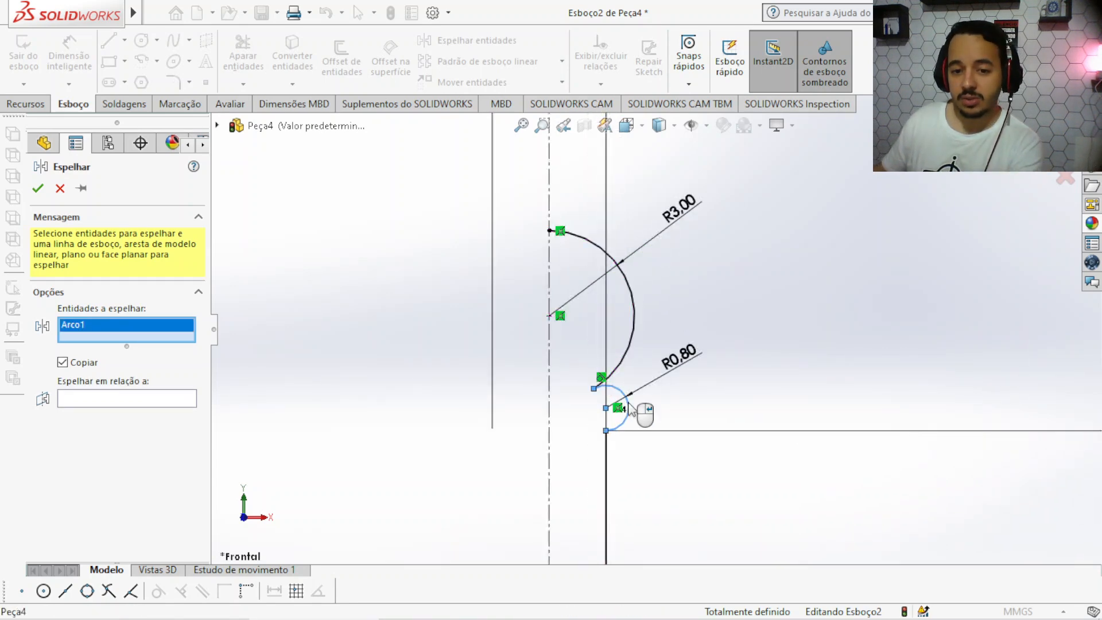
left_click(635, 324)
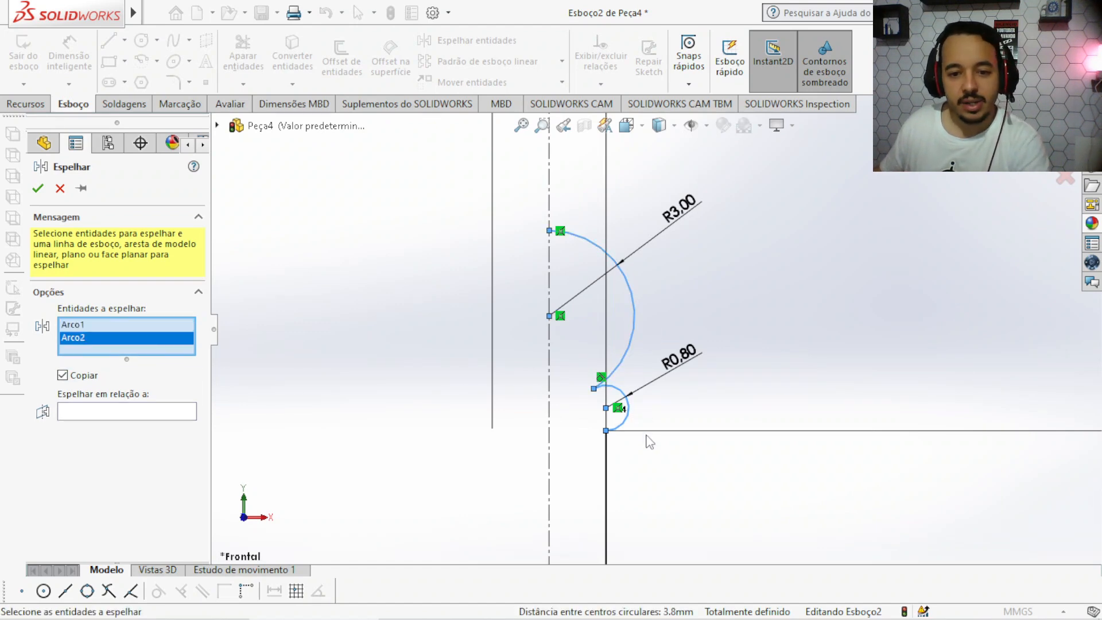
scroll(650, 442, "up", 5)
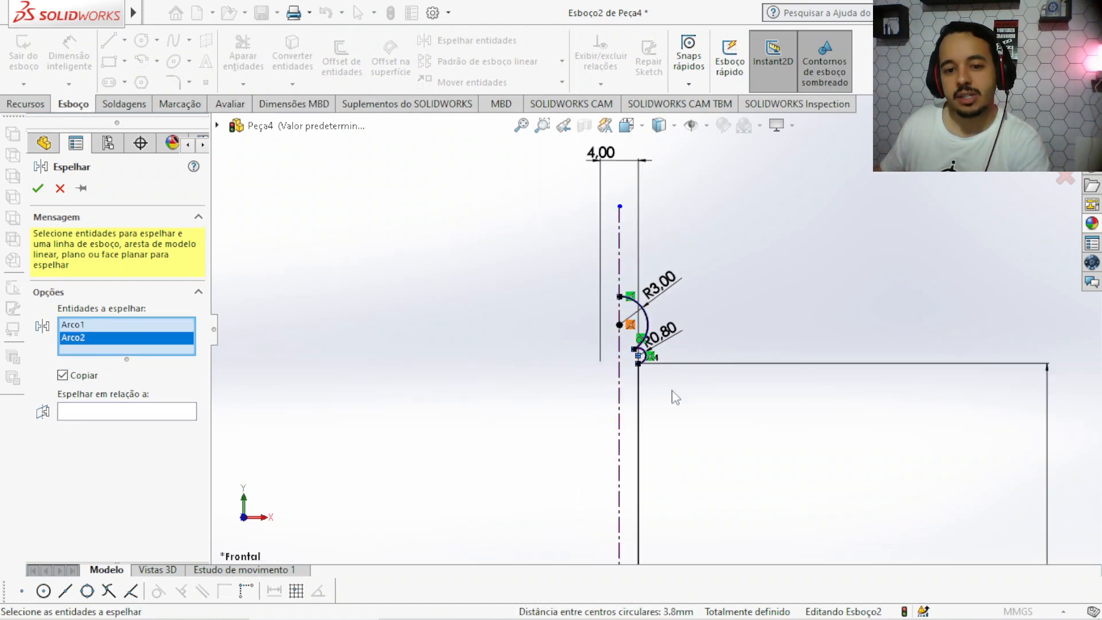
scroll(696, 442, "up", 4)
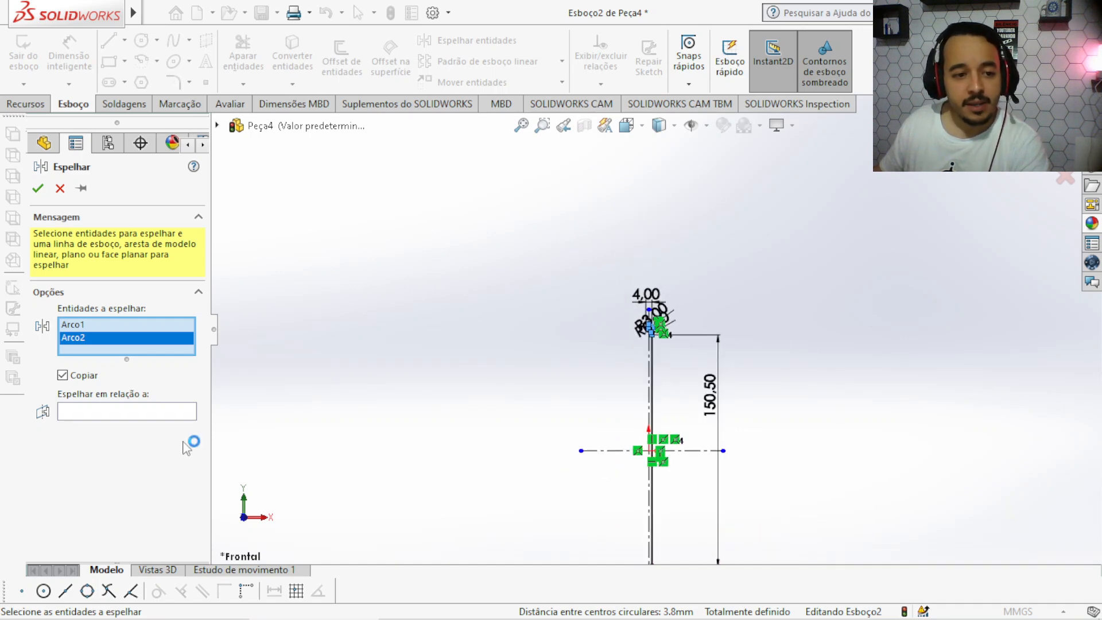
left_click(155, 412)
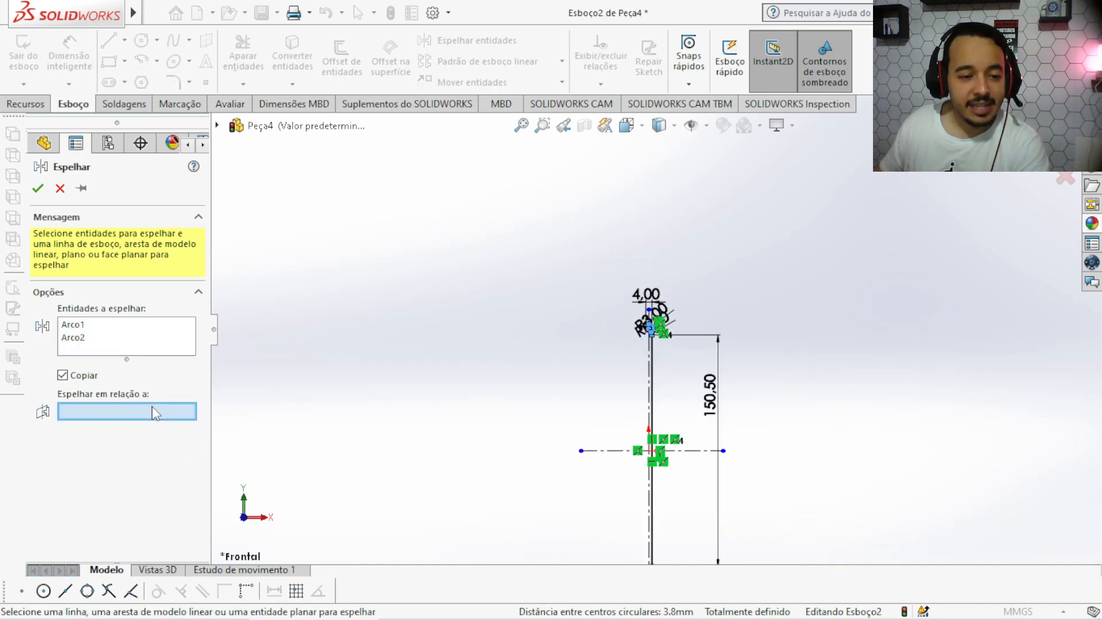
scroll(643, 450, "down", 3)
left_click(772, 427)
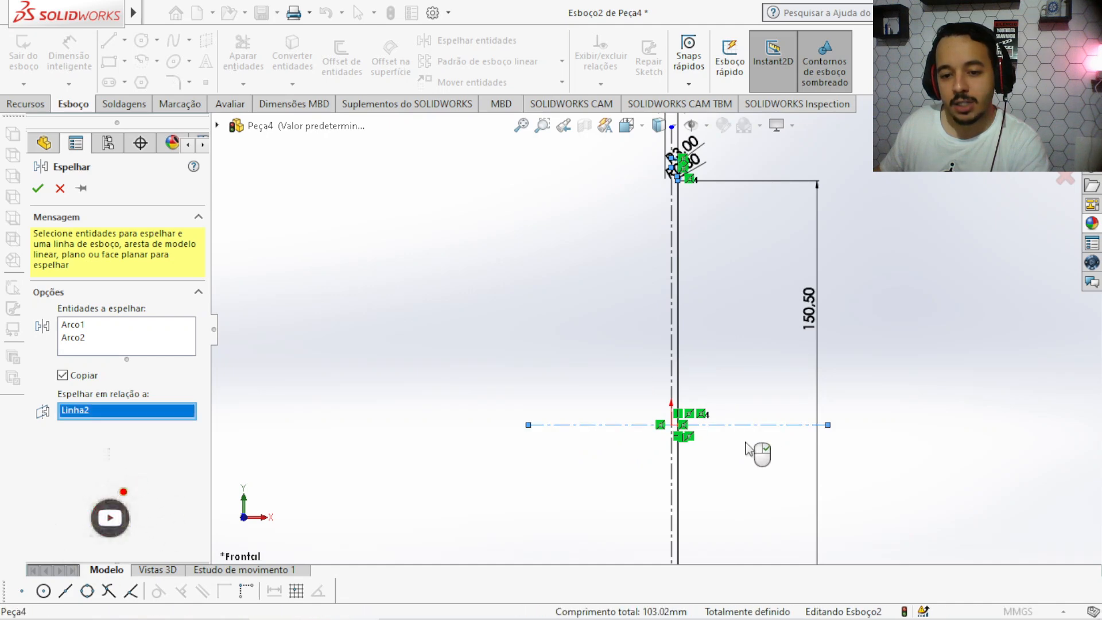
scroll(735, 488, "up", 1)
scroll(734, 487, "up", 2)
scroll(678, 485, "down", 4)
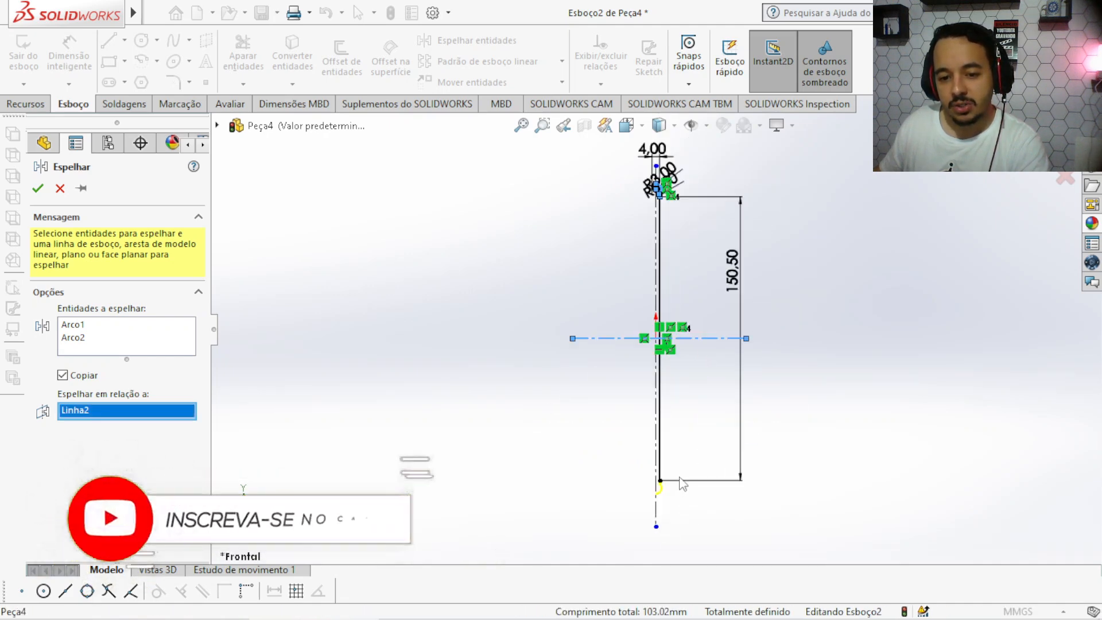
scroll(658, 459, "down", 3)
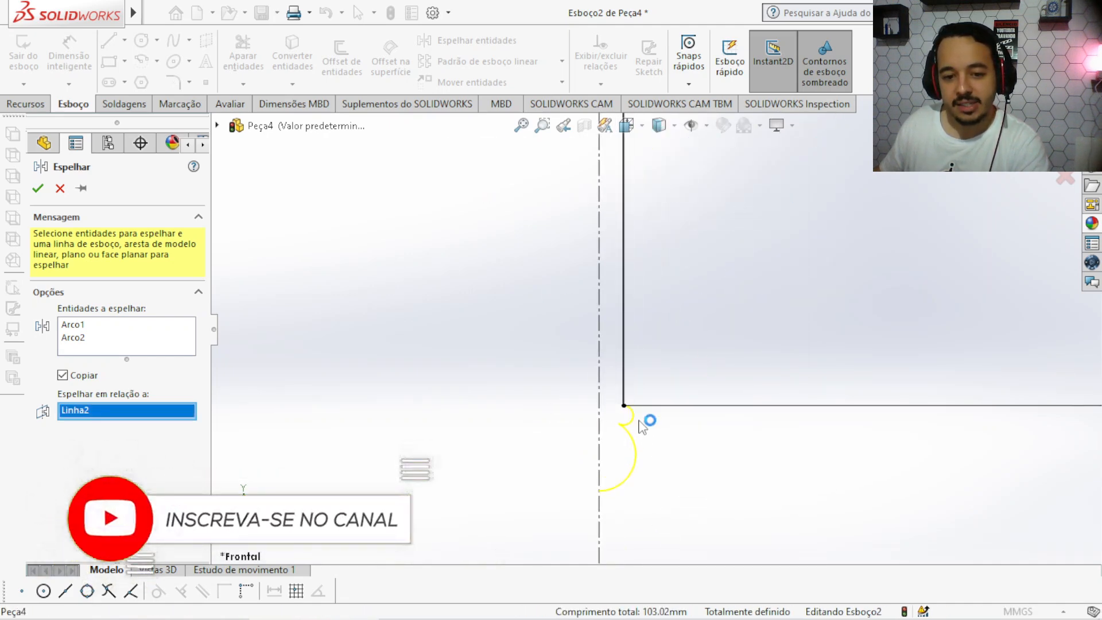
key("Return")
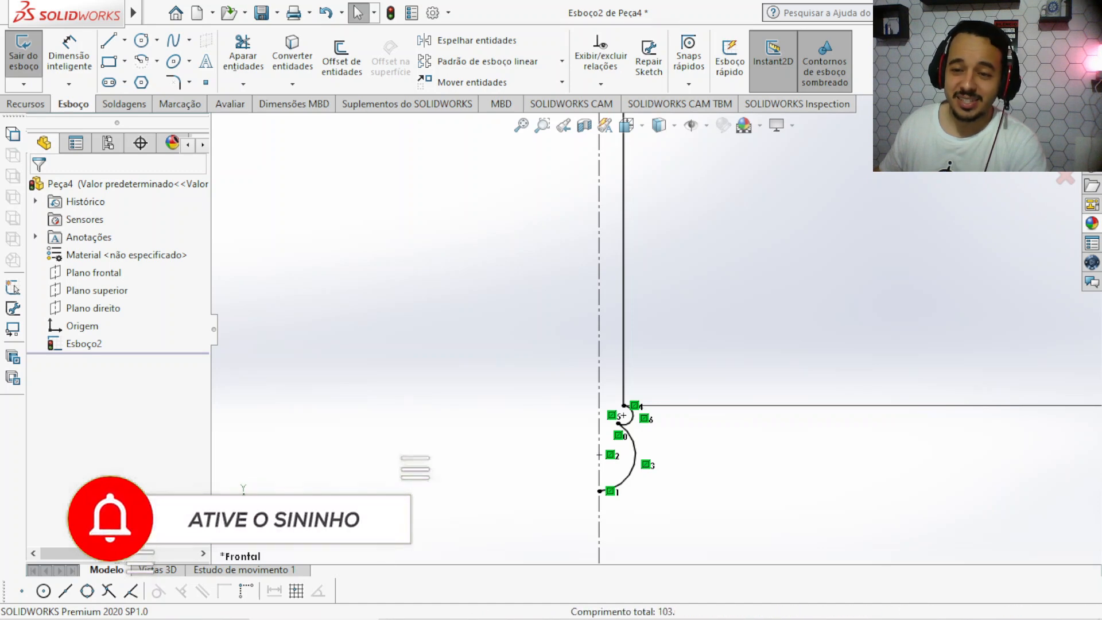
Exit the pin sketch and revolve the automatically closed profile 360° about the vertical centerline
left_click(24, 58)
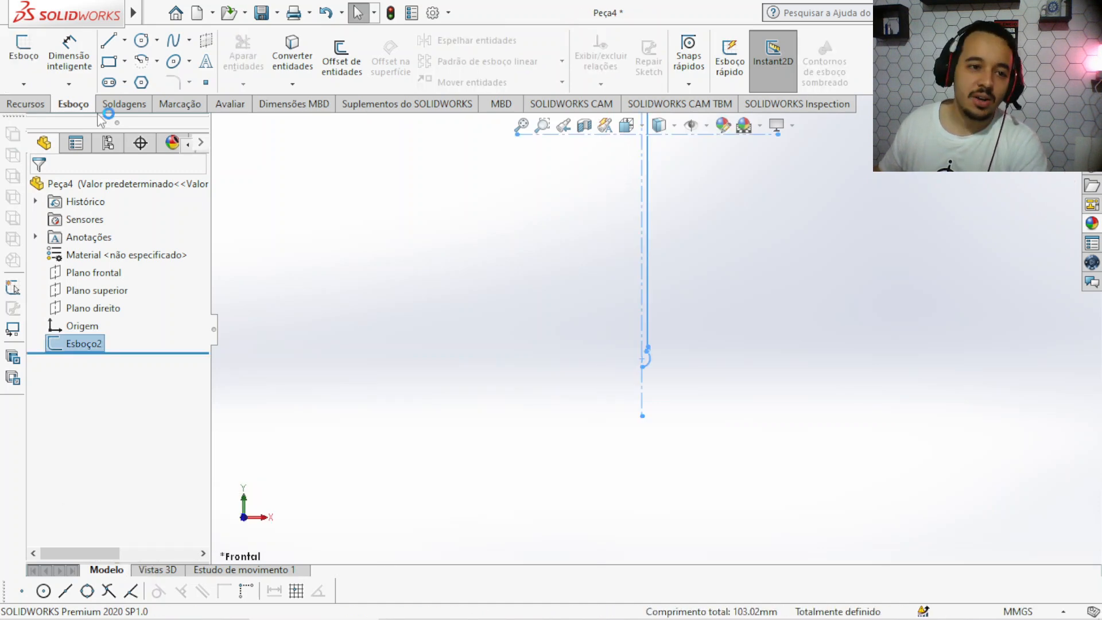
left_click(35, 107)
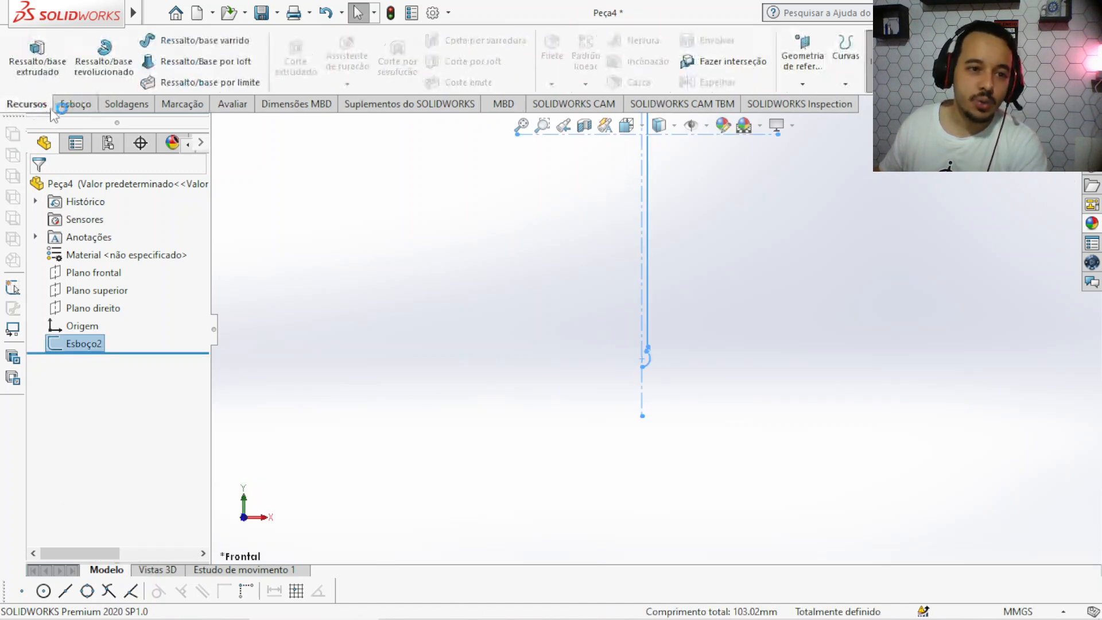
left_click(99, 67)
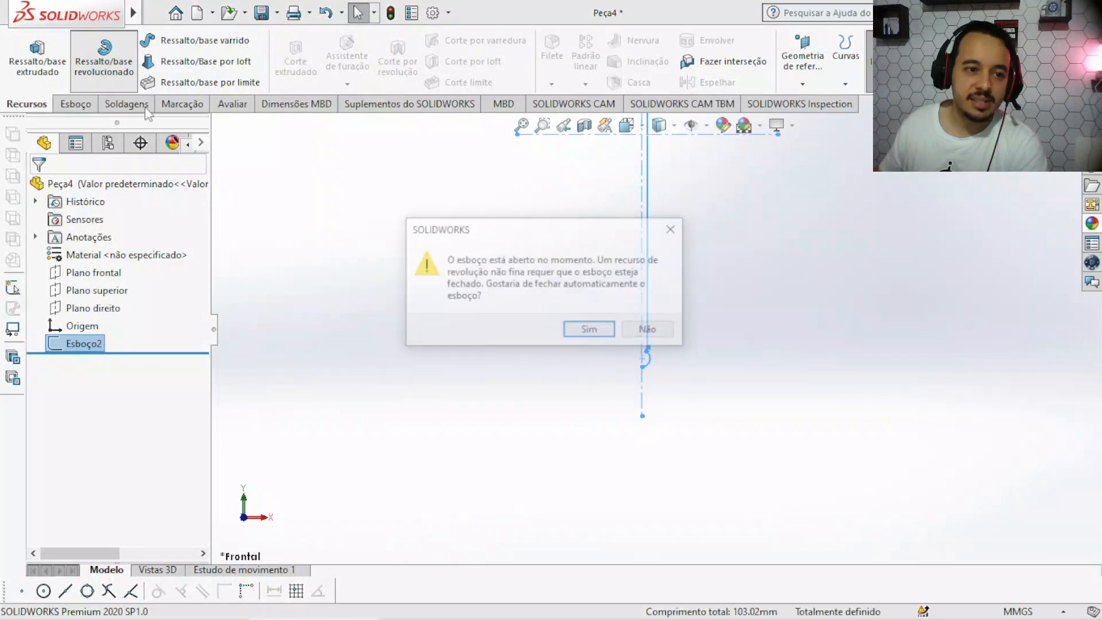
left_click(591, 330)
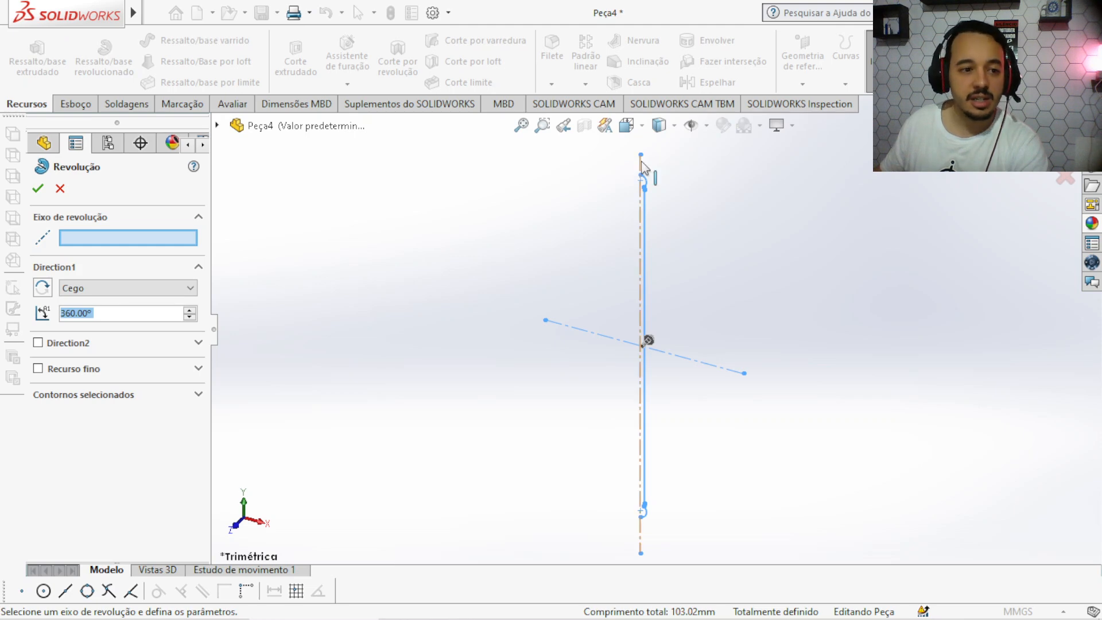
left_click(641, 168)
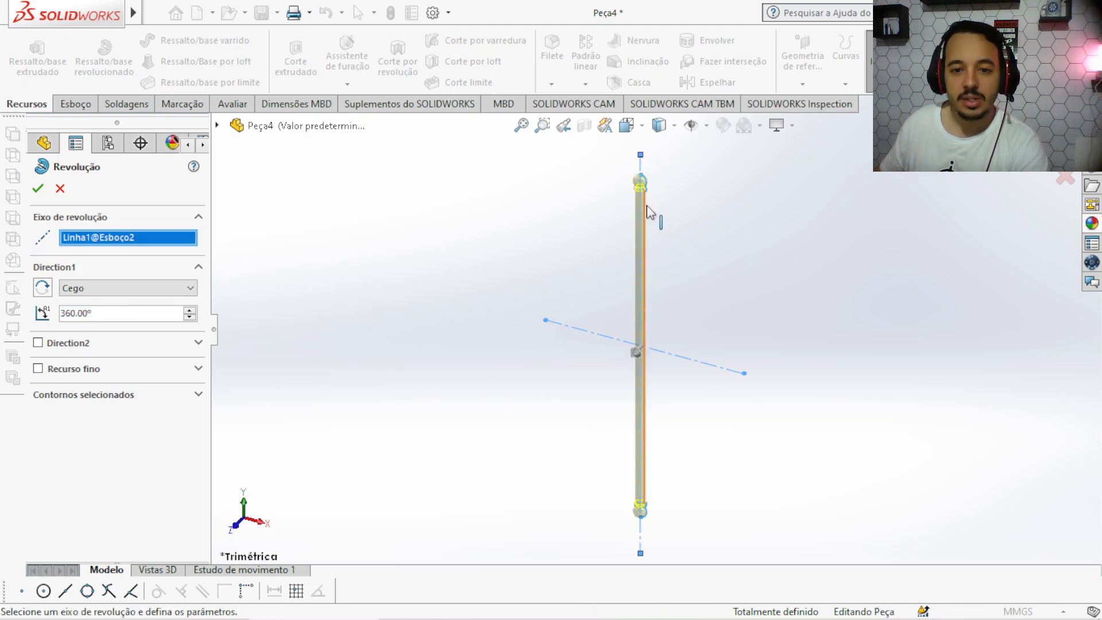
scroll(649, 207, "up", 6)
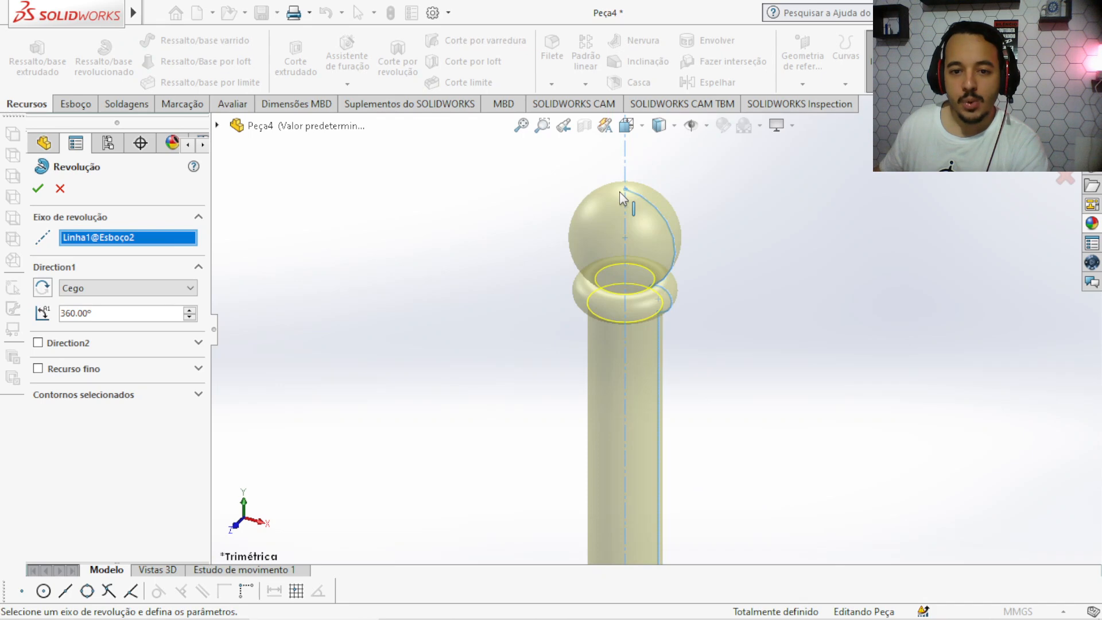
scroll(666, 239, "down", 4)
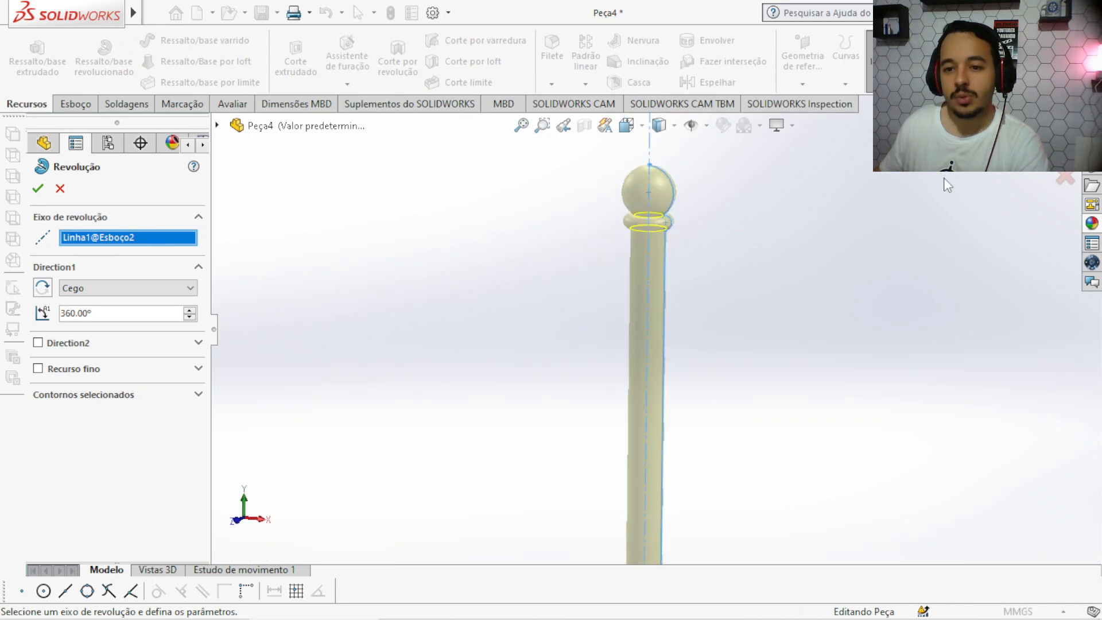
key("Return")
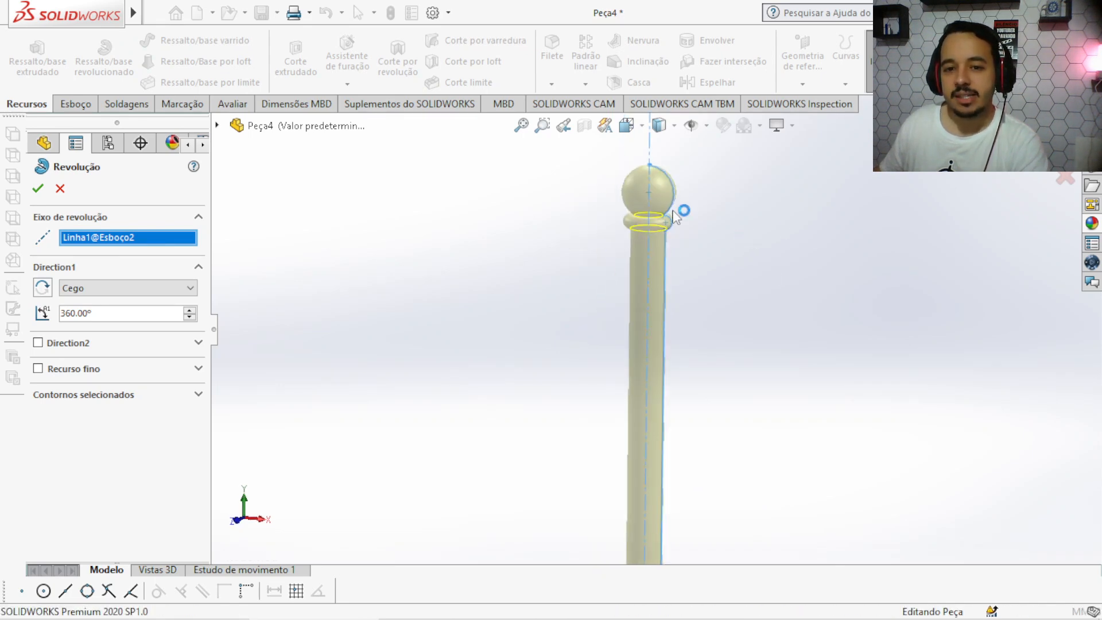
key("f")
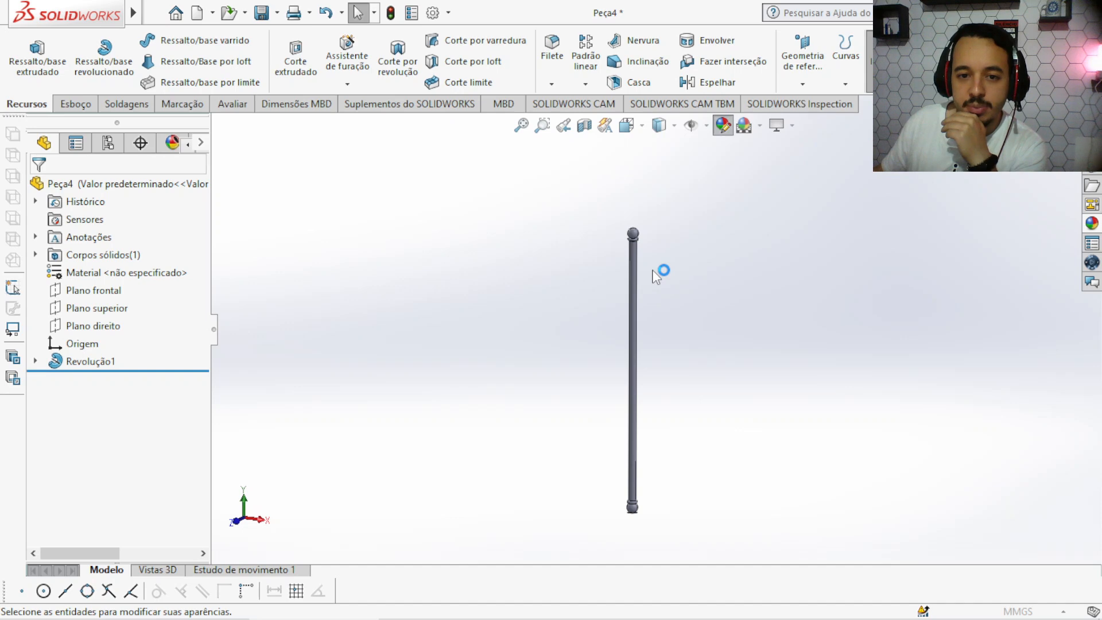
Apply a green color to the whole pin part
left_click(722, 125)
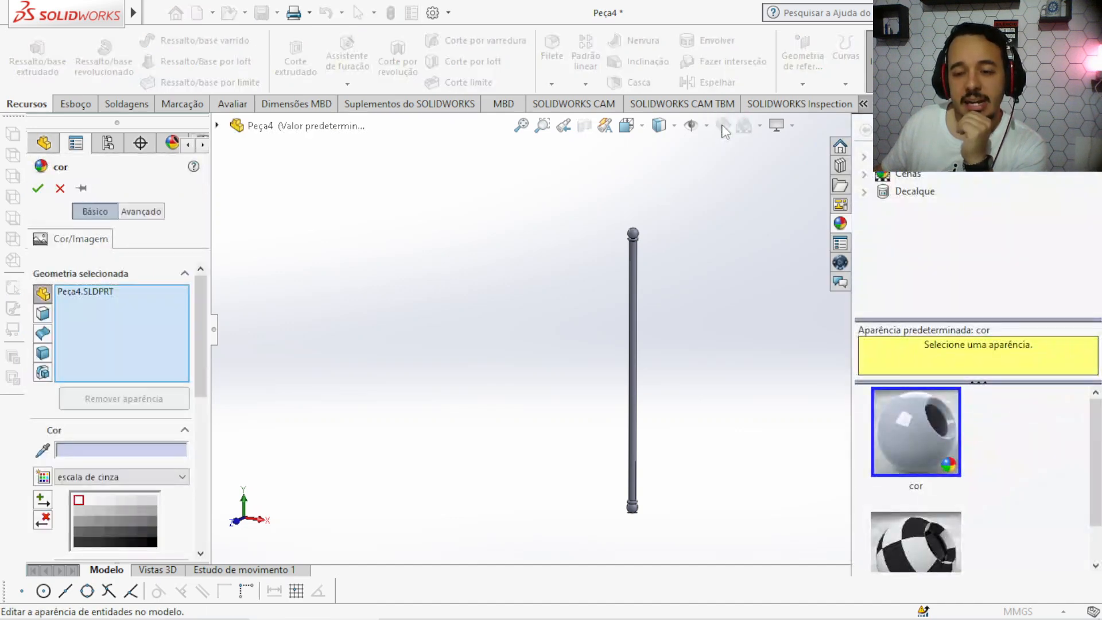
scroll(198, 346, "down", 2)
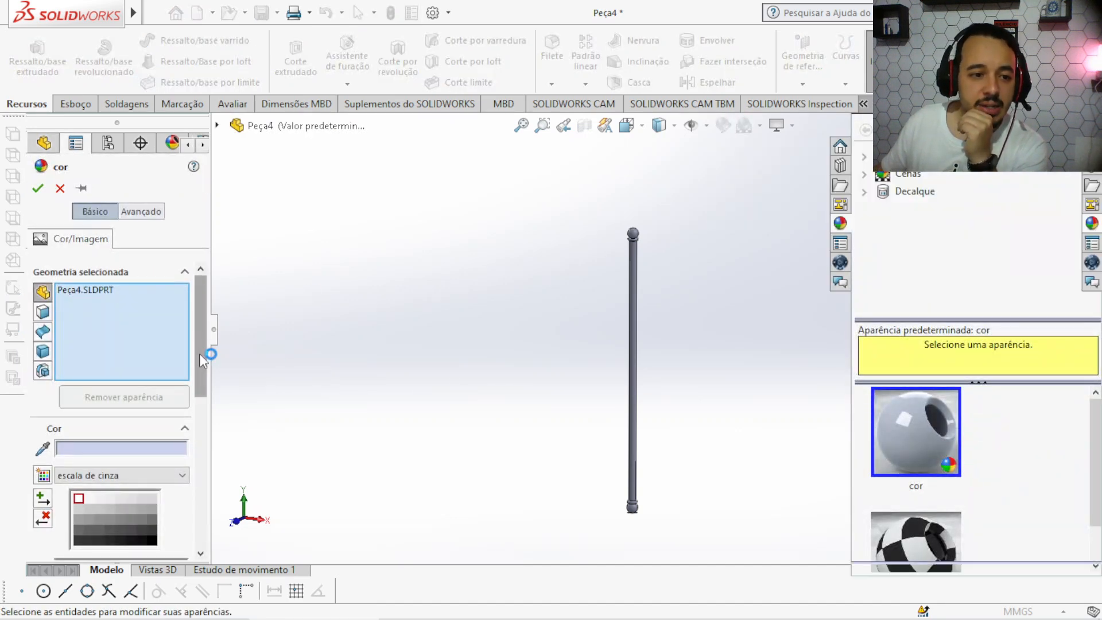
scroll(202, 399, "down", 5)
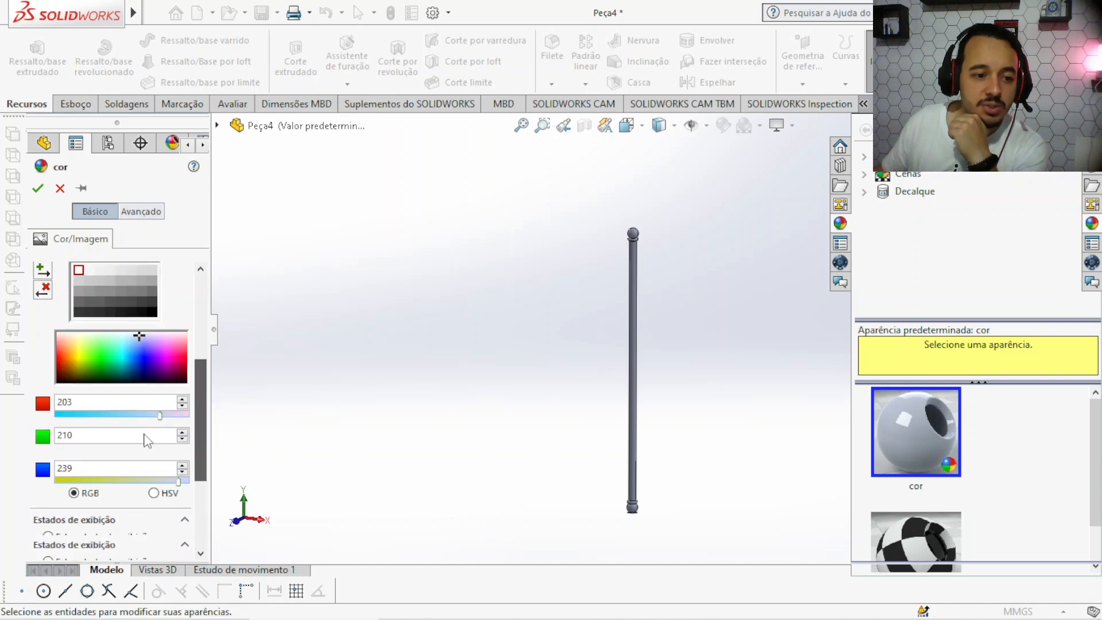
left_click(93, 355)
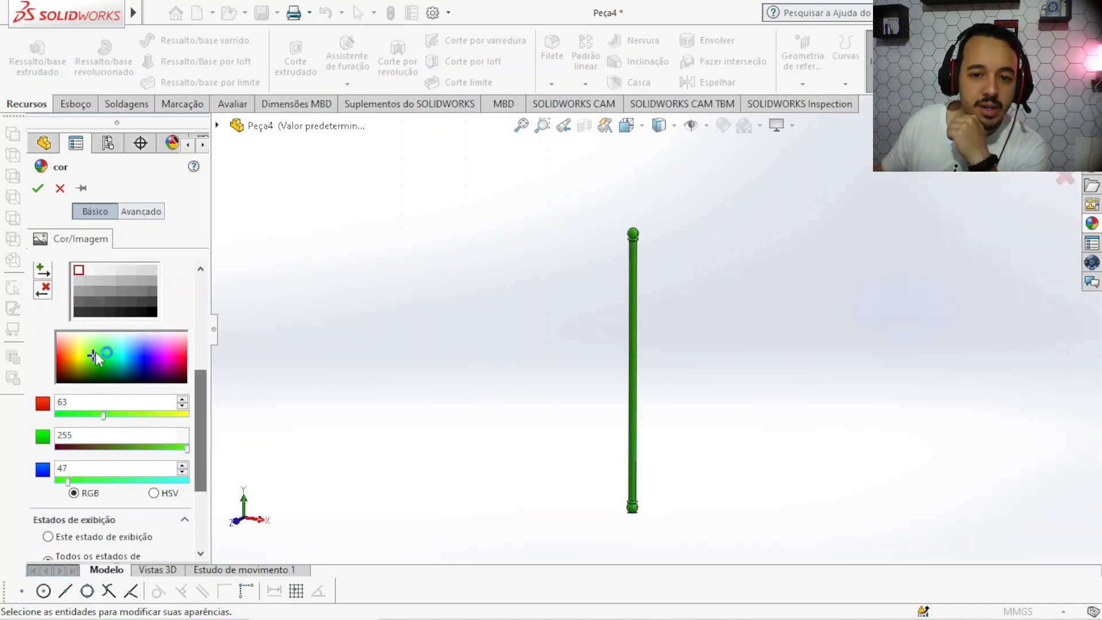
left_click(101, 356)
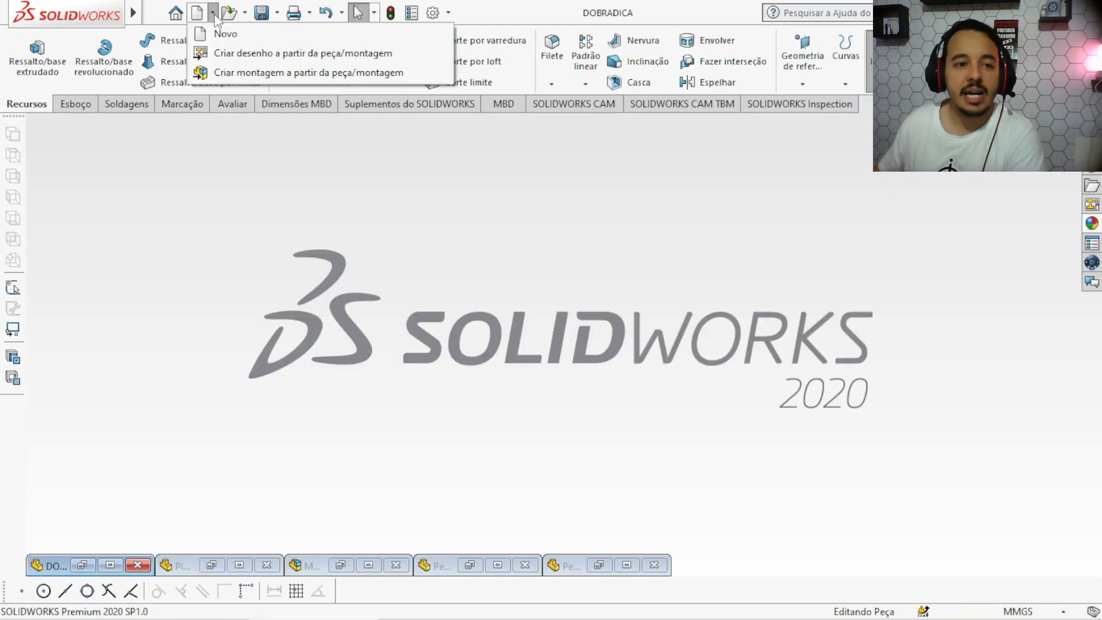
Create a new assembly from the DOBRADICA part without placing a component yet, and turn on origin display
left_click(233, 73)
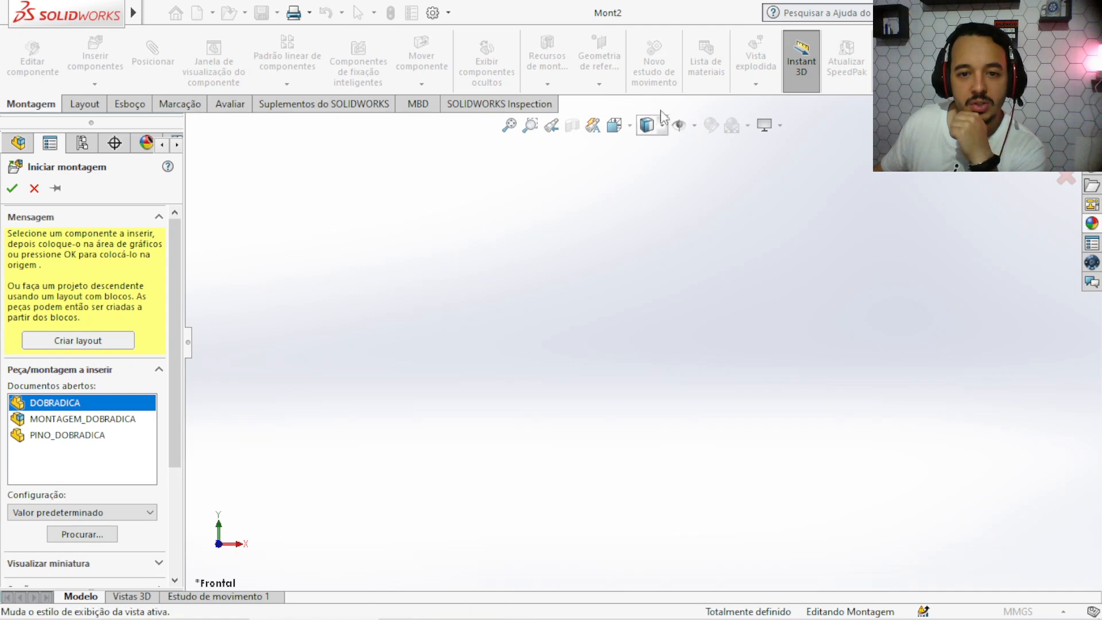
key("Escape")
left_click(698, 131)
left_click(698, 131)
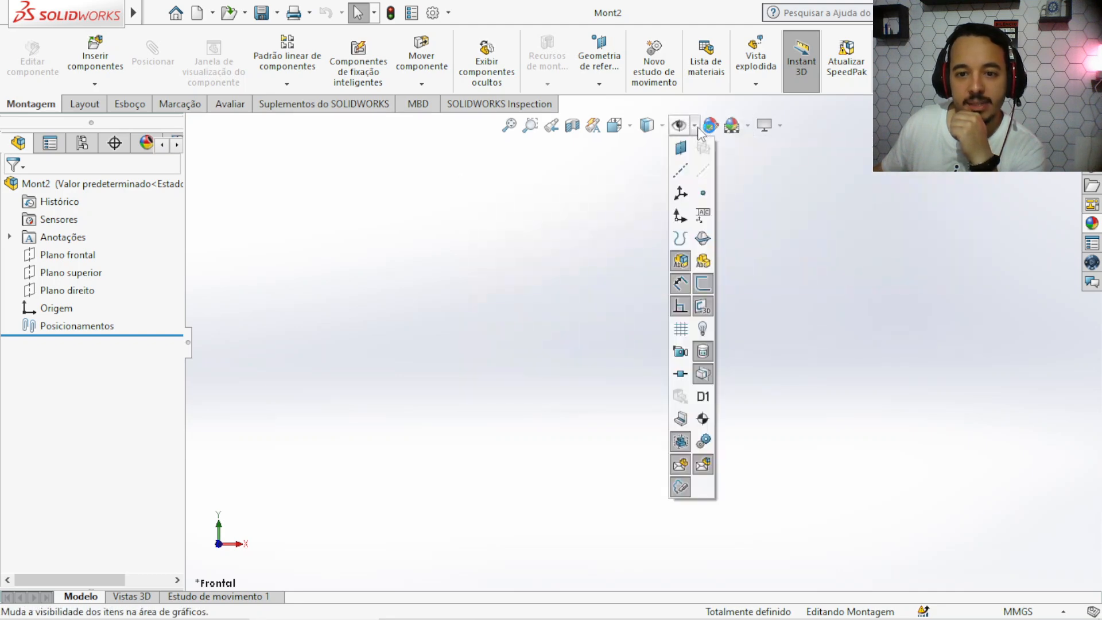
left_click(680, 217)
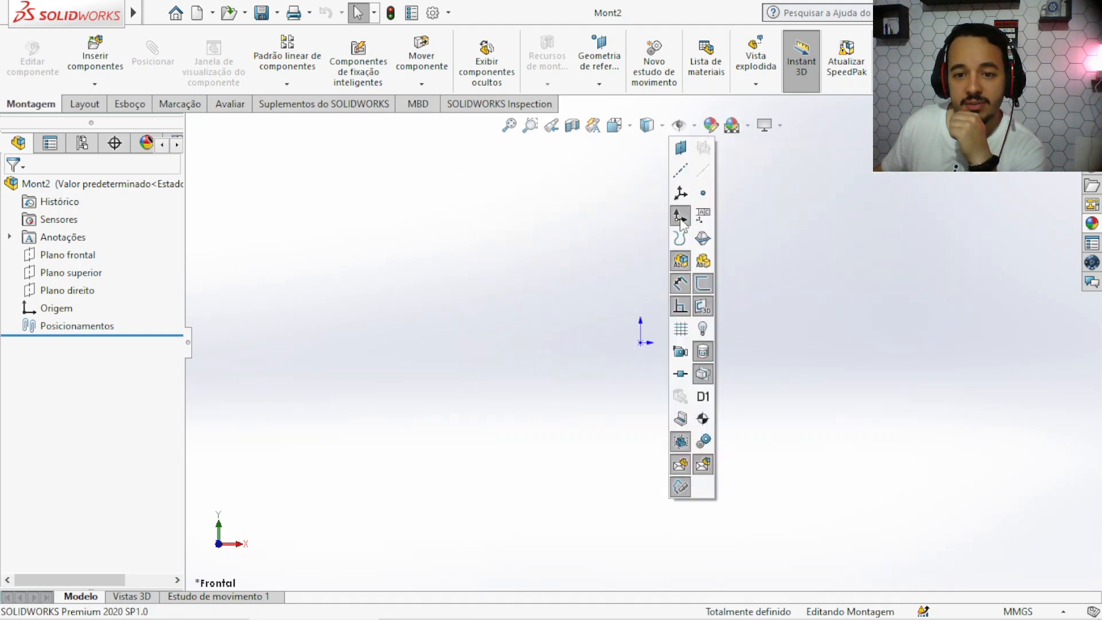
Insert the DOBRADICA leaf as the first component at the assembly origin
left_click(95, 62)
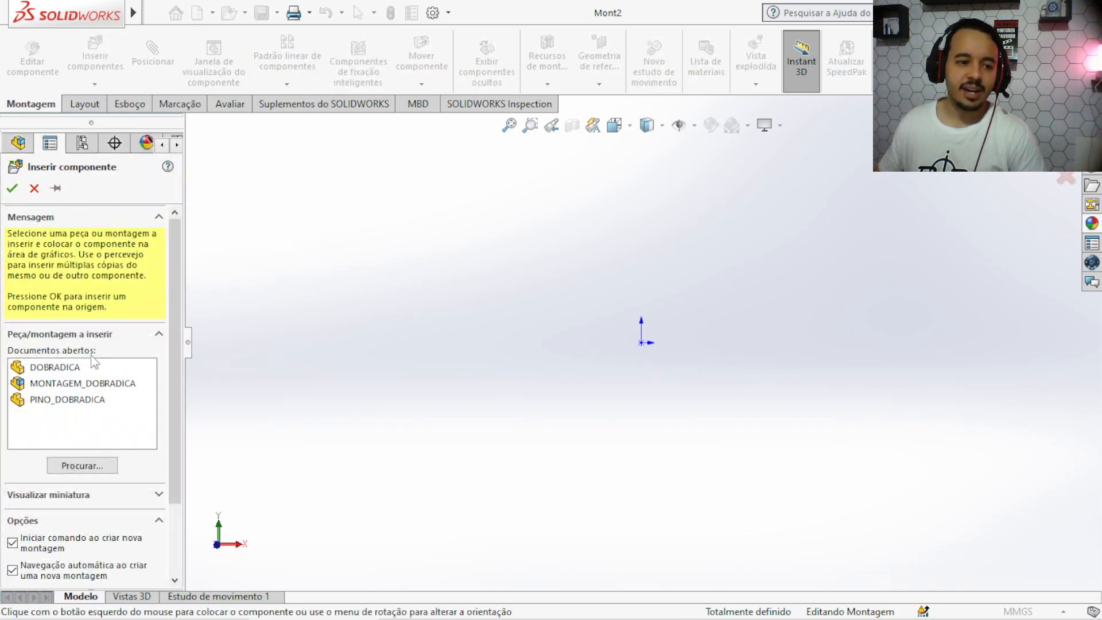
double_click(82, 370)
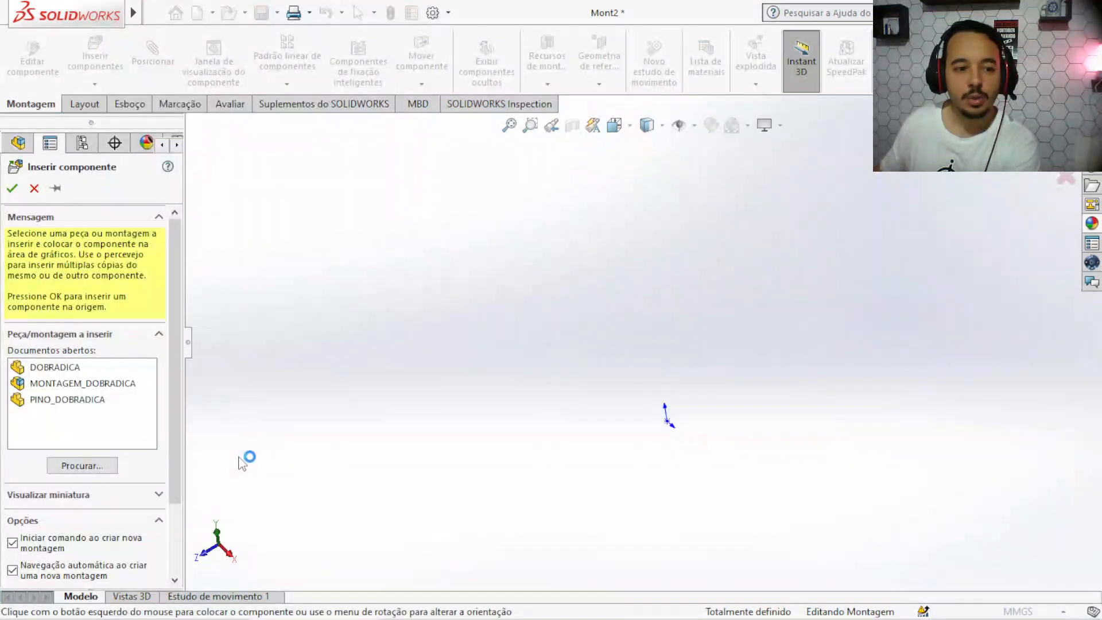
left_click(695, 125)
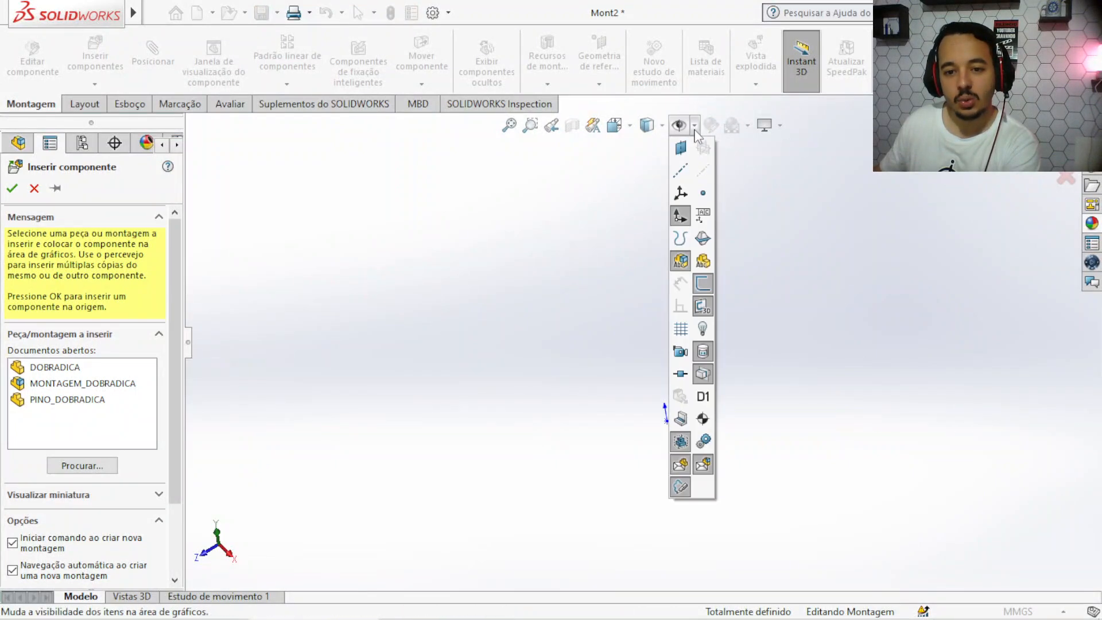
left_click(54, 370)
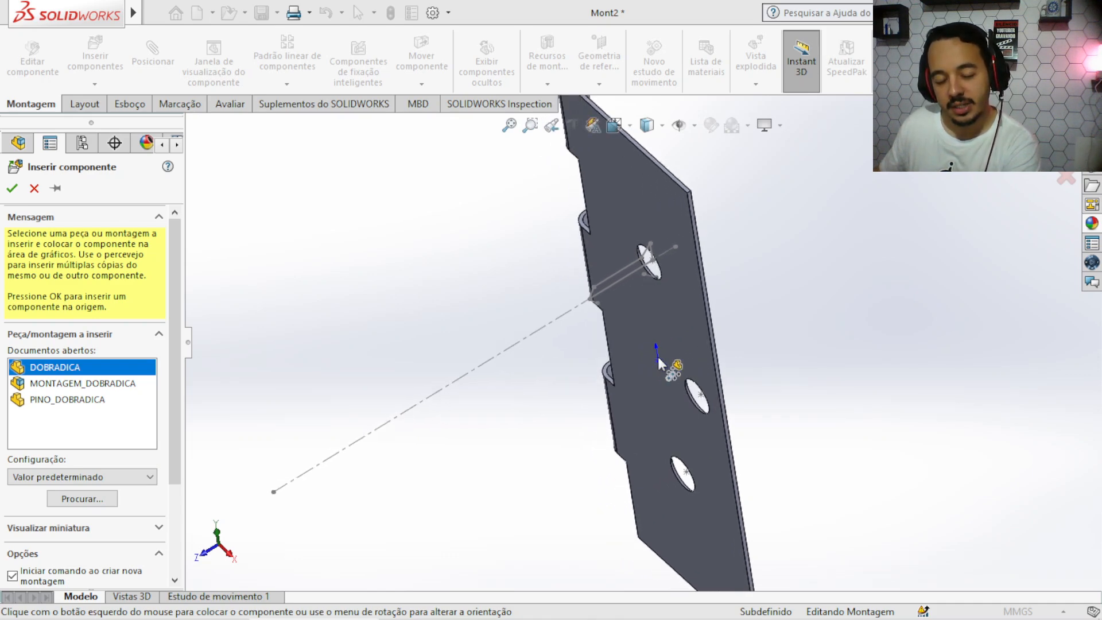
left_click(660, 362)
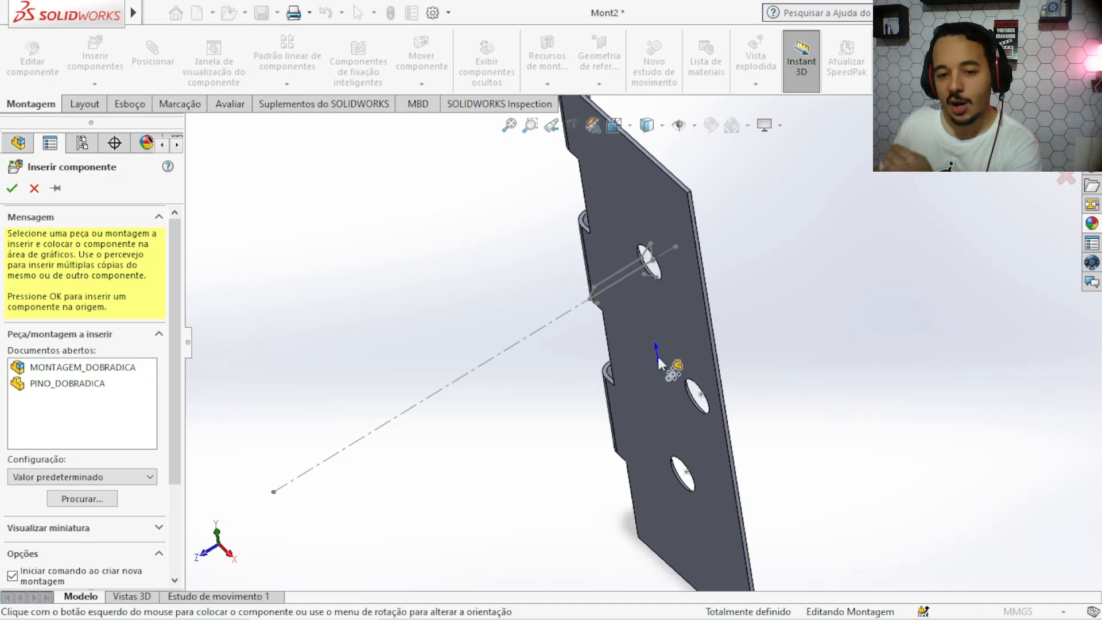
Hide the sketches shown on the inserted hinge leaf
scroll(663, 365, "up", 3)
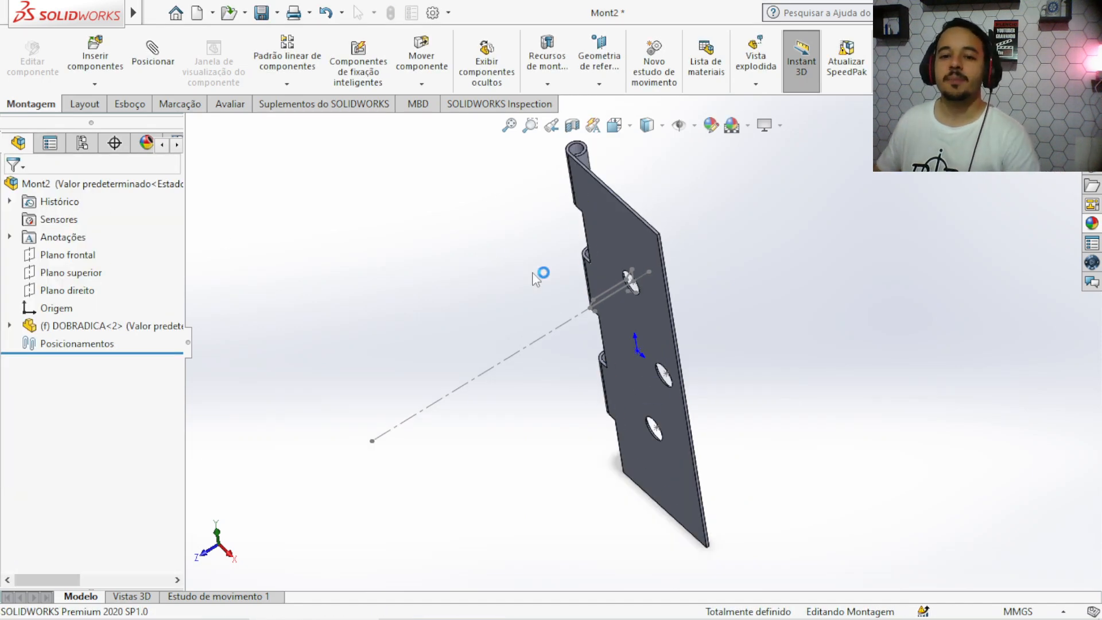
middle_click_drag(668, 368, 645, 357)
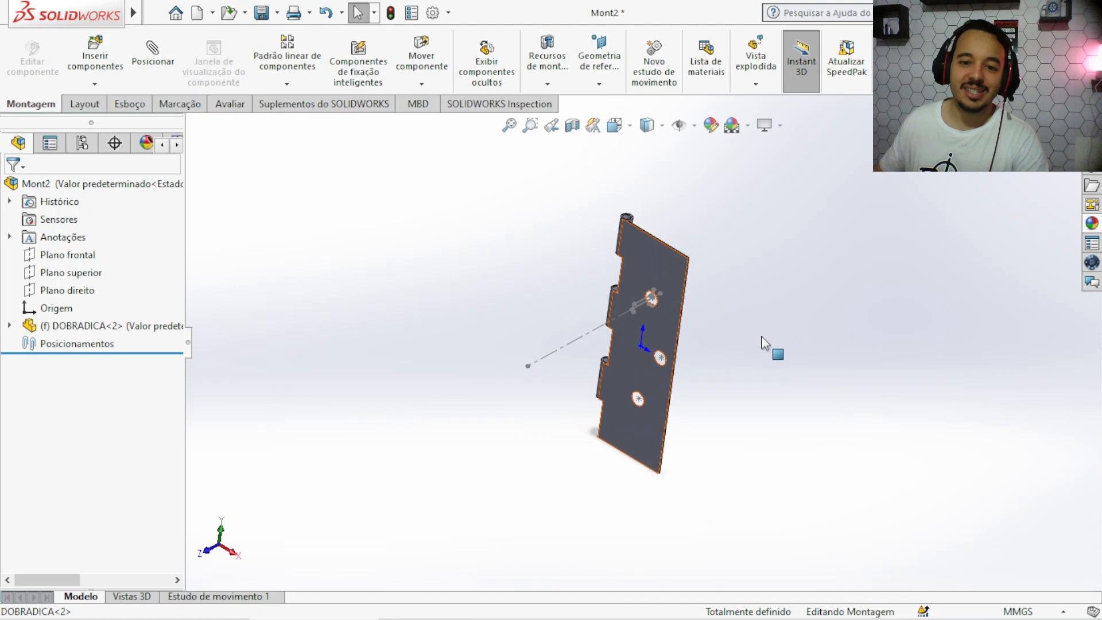
left_click(681, 322)
mouse_move(713, 325)
middle_mouse_down()
mouse_move(724, 300)
mouse_move(729, 310)
middle_mouse_up()
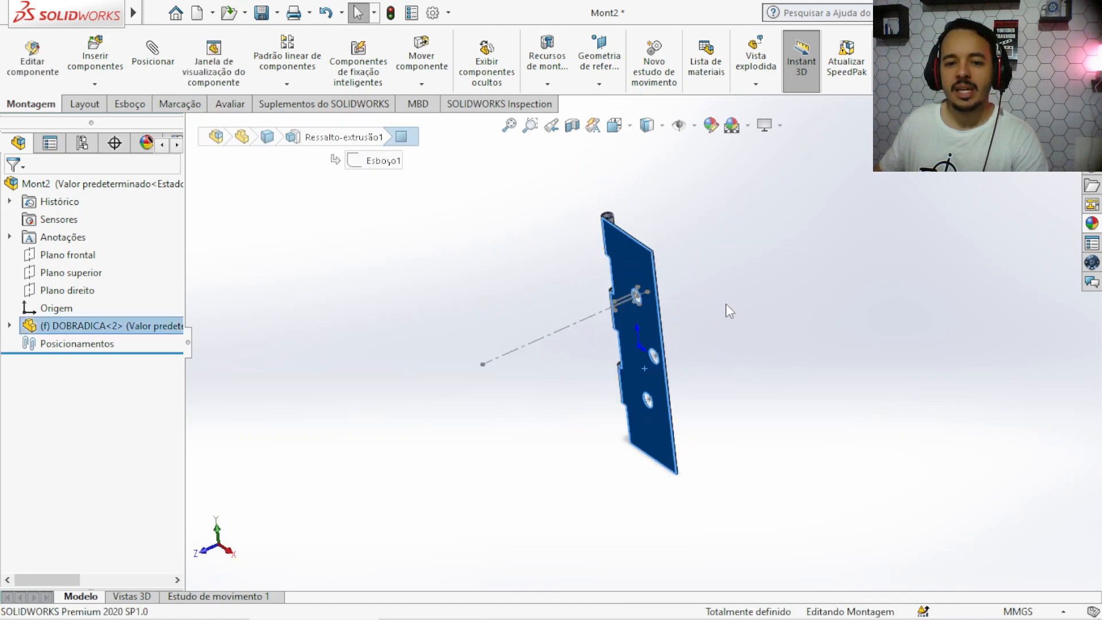
left_click(729, 310)
left_click(694, 125)
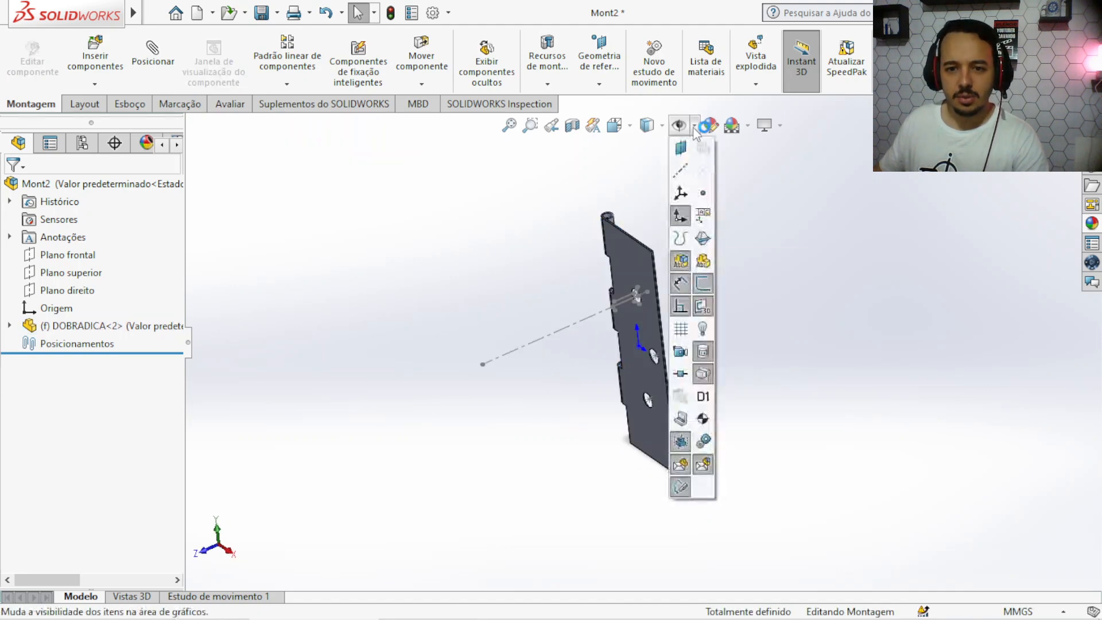
left_click(705, 289)
mouse_move(705, 288)
middle_mouse_down()
mouse_move(661, 344)
mouse_move(542, 295)
mouse_move(643, 307)
mouse_move(609, 287)
middle_mouse_up()
Insert a second DOBRADICA leaf, turn it upside down and place it beside the knuckle side of the first leaf
left_click(95, 55)
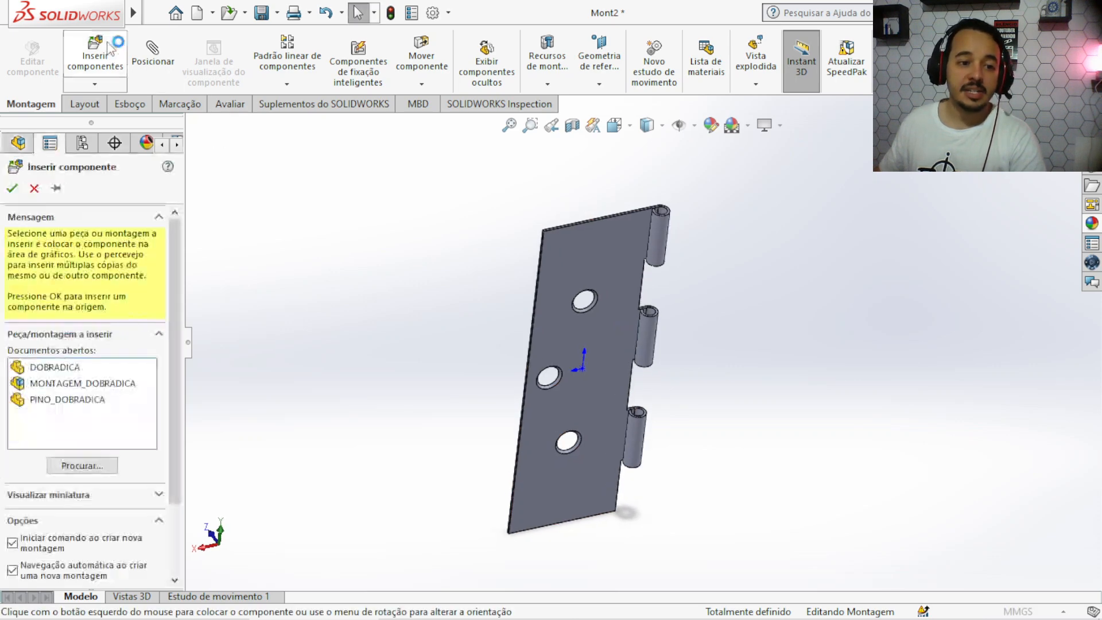
left_click(79, 368)
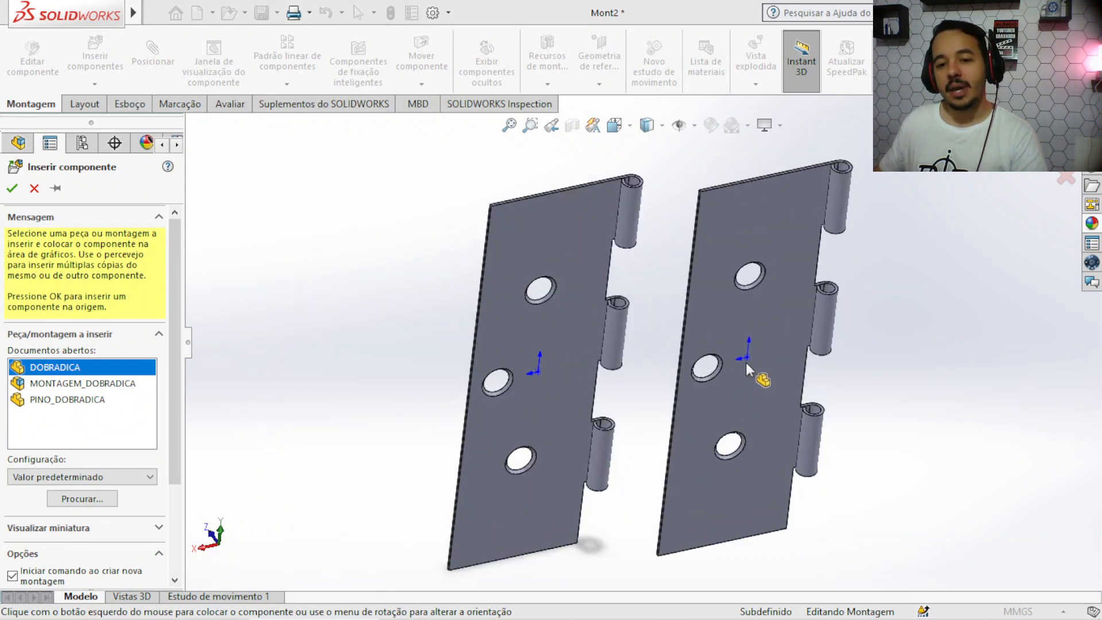
middle_click_drag(741, 363, 842, 352)
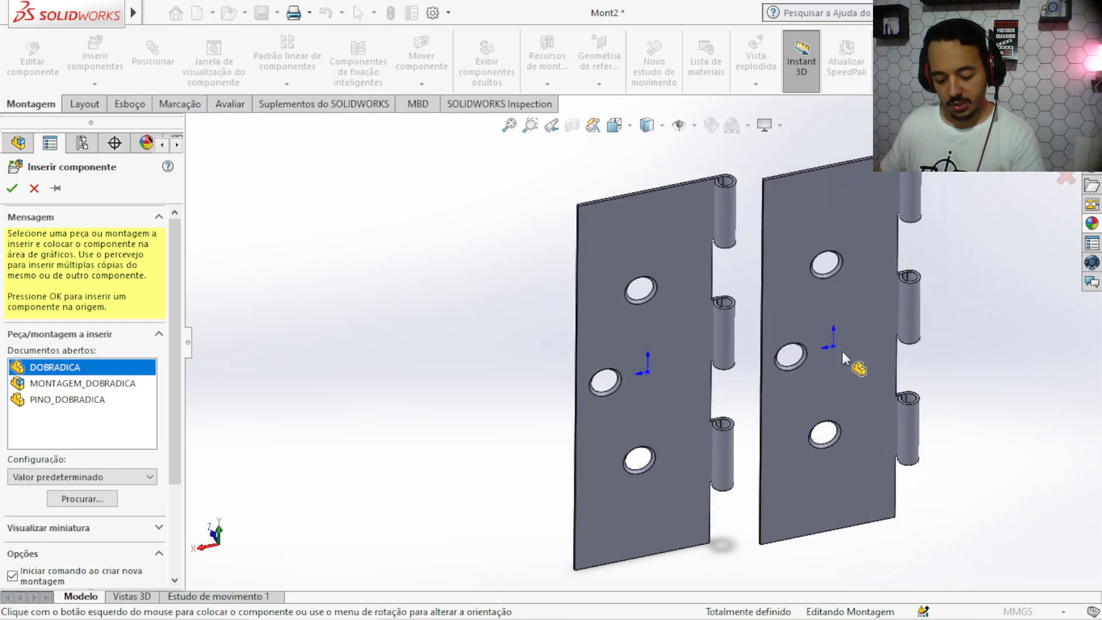
key("Tab")
key("Tab")
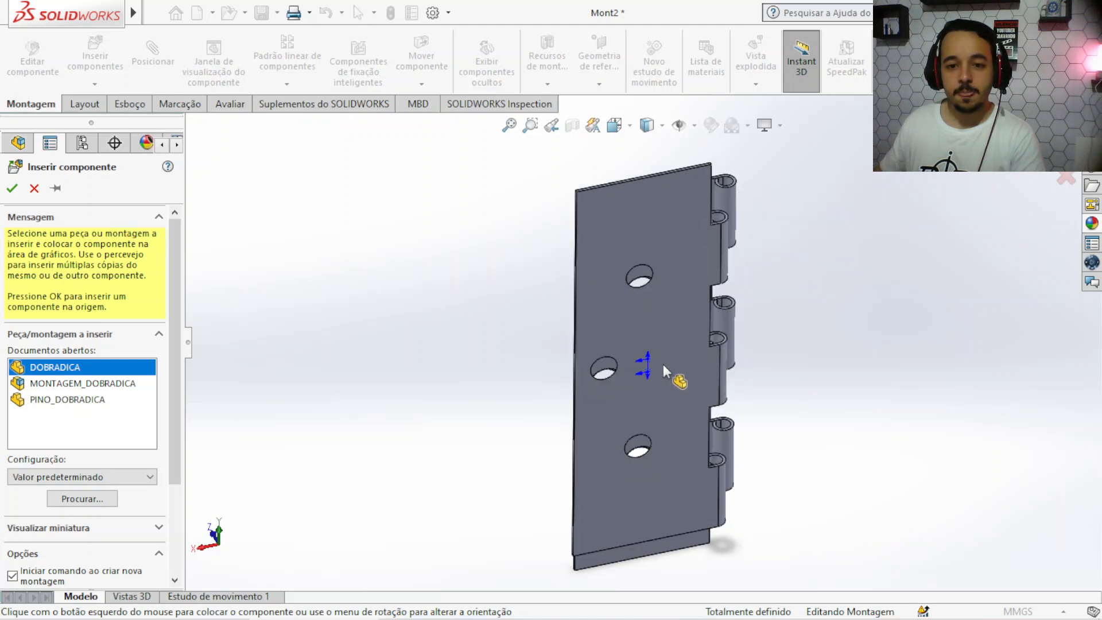
left_click(666, 370)
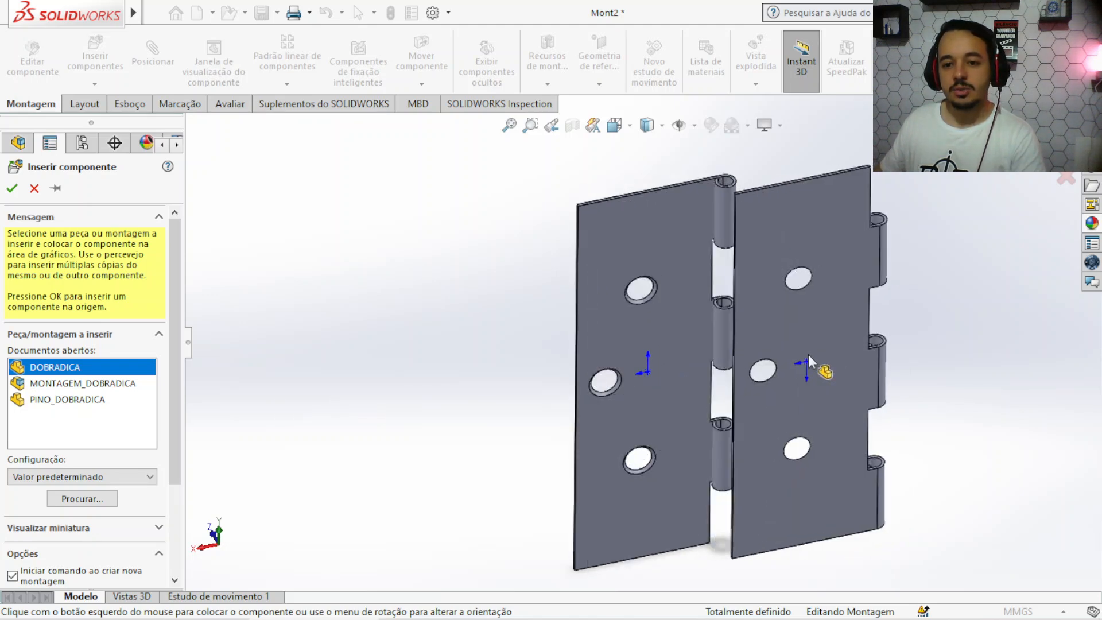
left_click(808, 354)
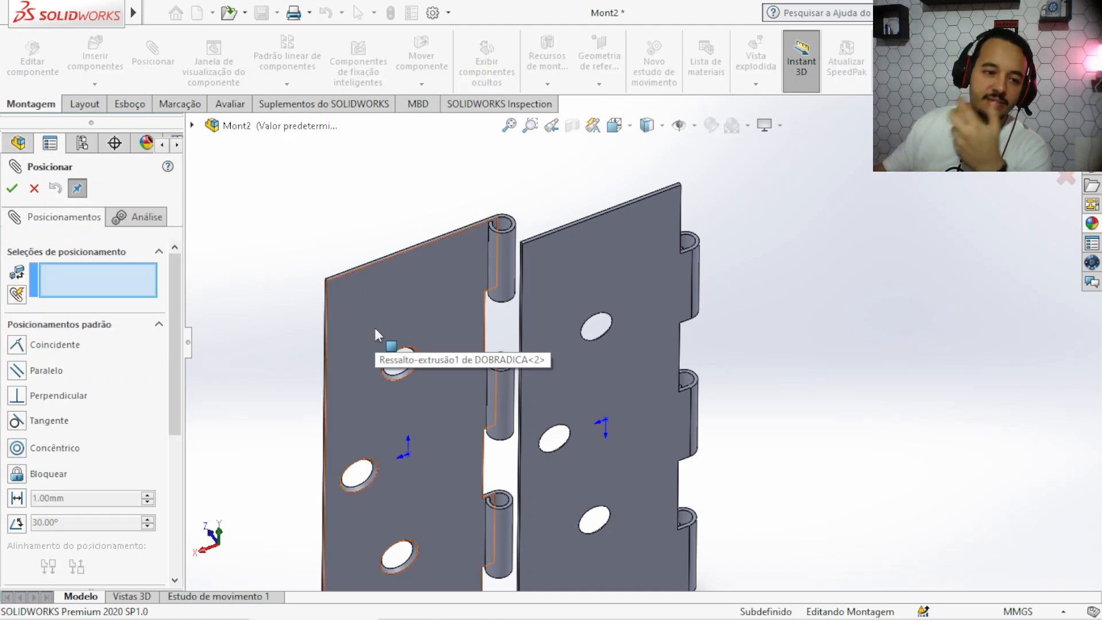
Add a concentric mate between the inner cylindrical knuckle faces of the two hinge leaves
scroll(501, 372, "down", 5)
middle_click_drag(532, 372, 554, 395)
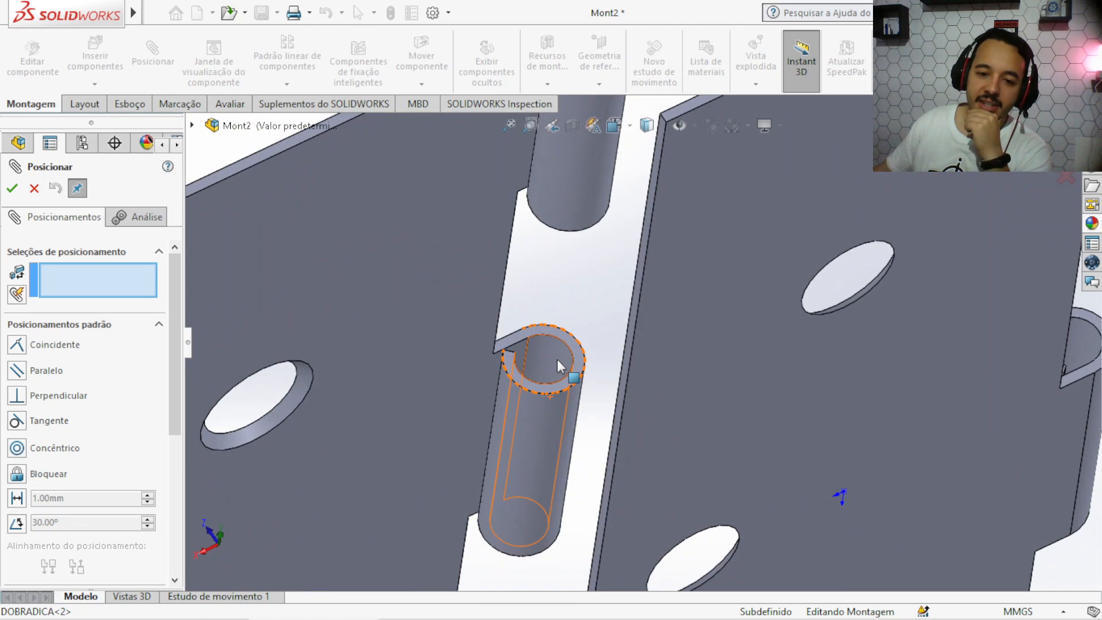
left_click(556, 359)
scroll(560, 362, "up", 5)
middle_click_drag(606, 396, 825, 376)
scroll(824, 367, "down", 5)
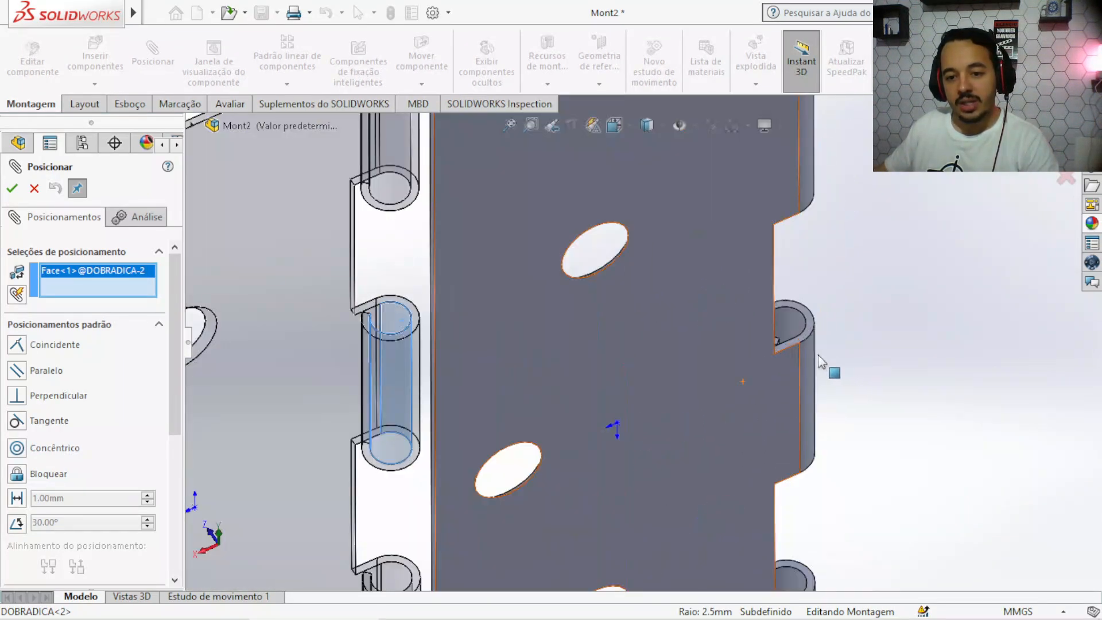
scroll(825, 362, "down", 3)
left_click(759, 308)
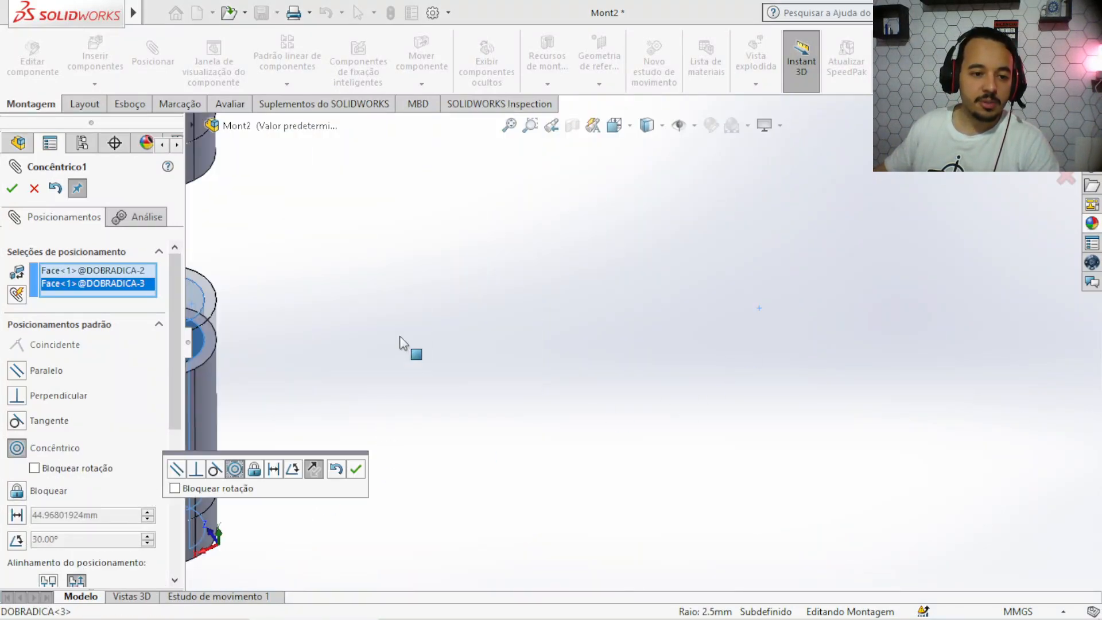
scroll(407, 368, "up", 5)
right_click_drag(402, 388, 336, 471)
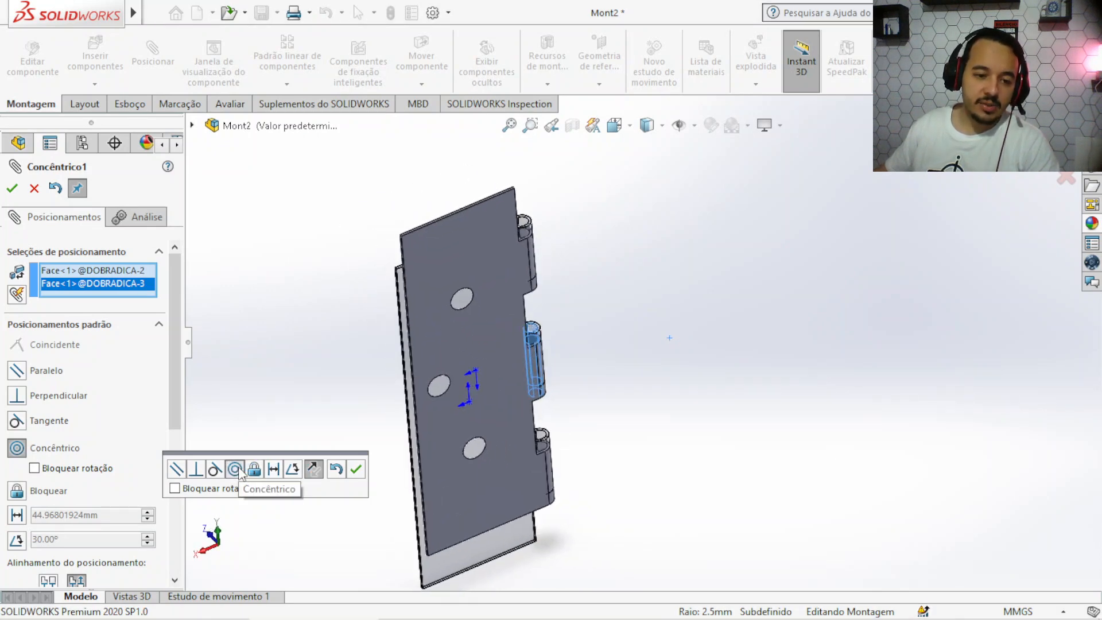
left_click(355, 469)
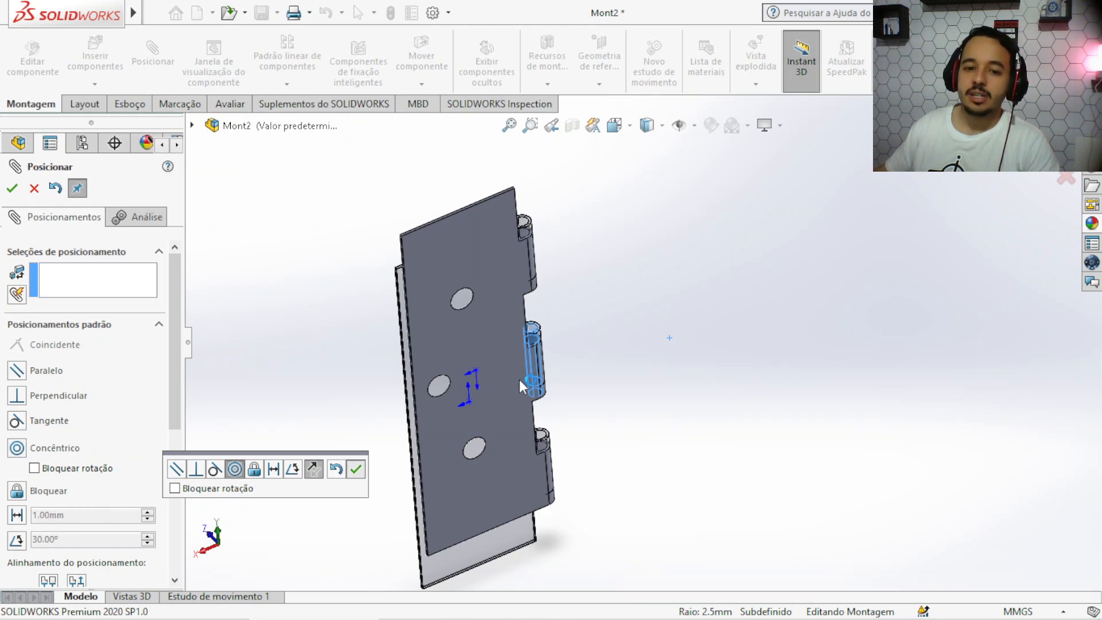
Swing the second leaf open and add a coincident mate between the facing knuckle end faces of the two leaves
middle_click_drag(520, 415, 508, 336)
left_click_drag(508, 336, 783, 410)
scroll(554, 345, "down", 6)
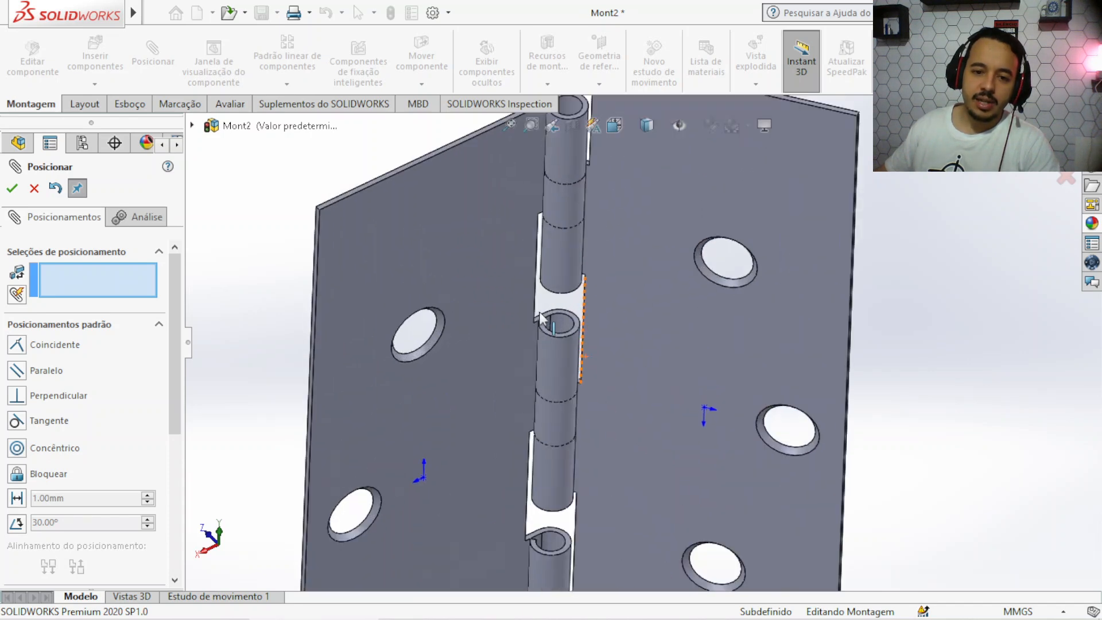
scroll(612, 315, "down", 2)
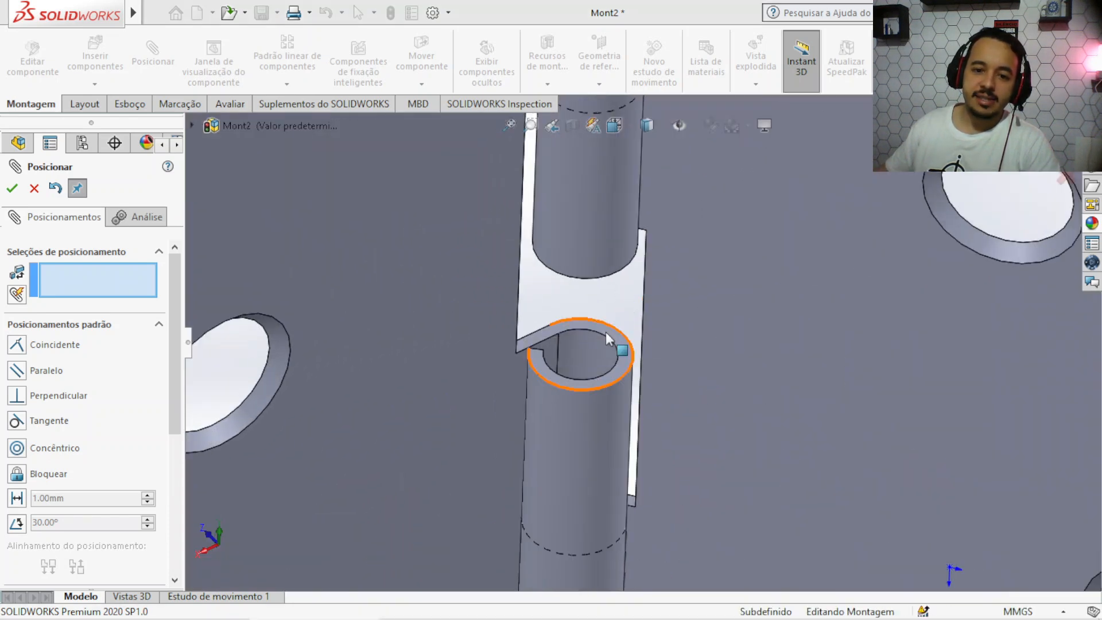
scroll(609, 336, "down", 2)
mouse_move(610, 327)
middle_mouse_down()
mouse_move(610, 300)
mouse_move(615, 332)
middle_mouse_up()
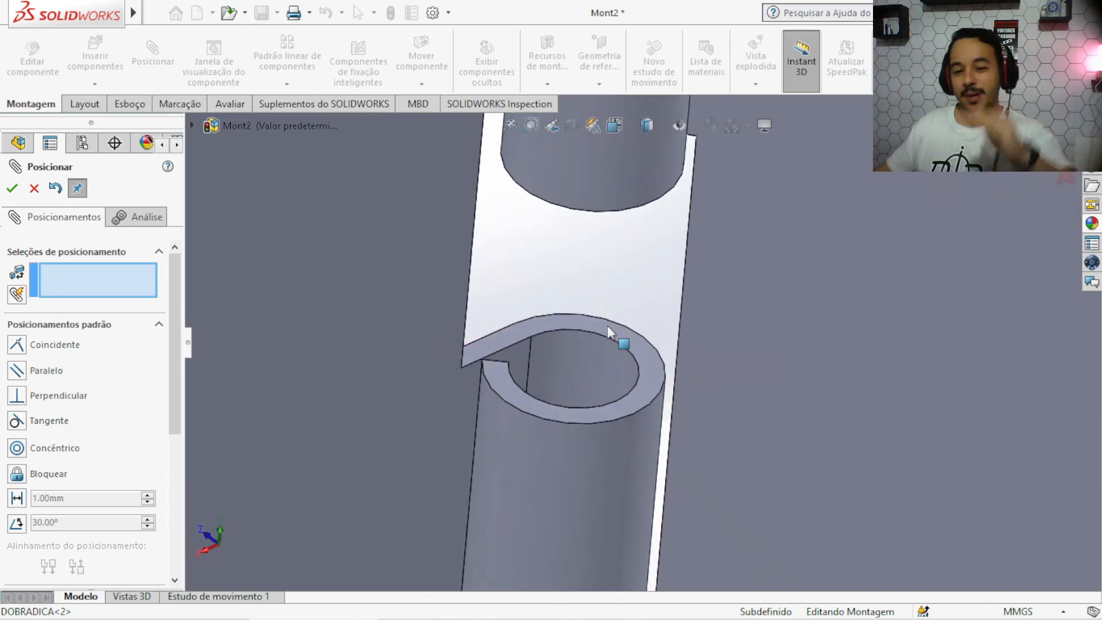
left_click(638, 339)
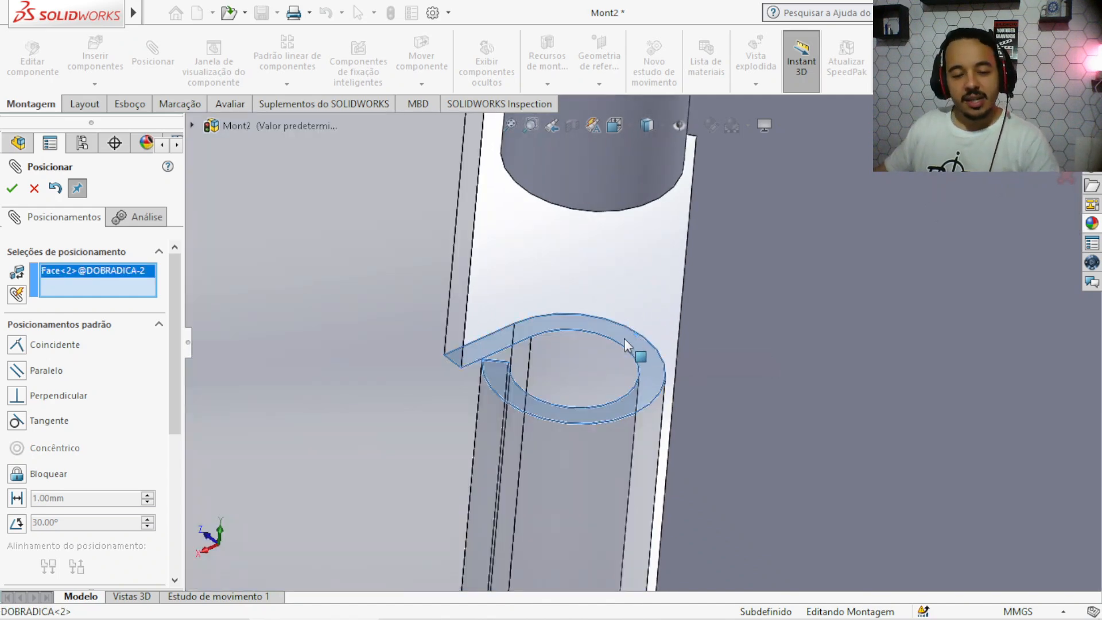
scroll(625, 338, "up", 2)
middle_click_drag(611, 343, 646, 269)
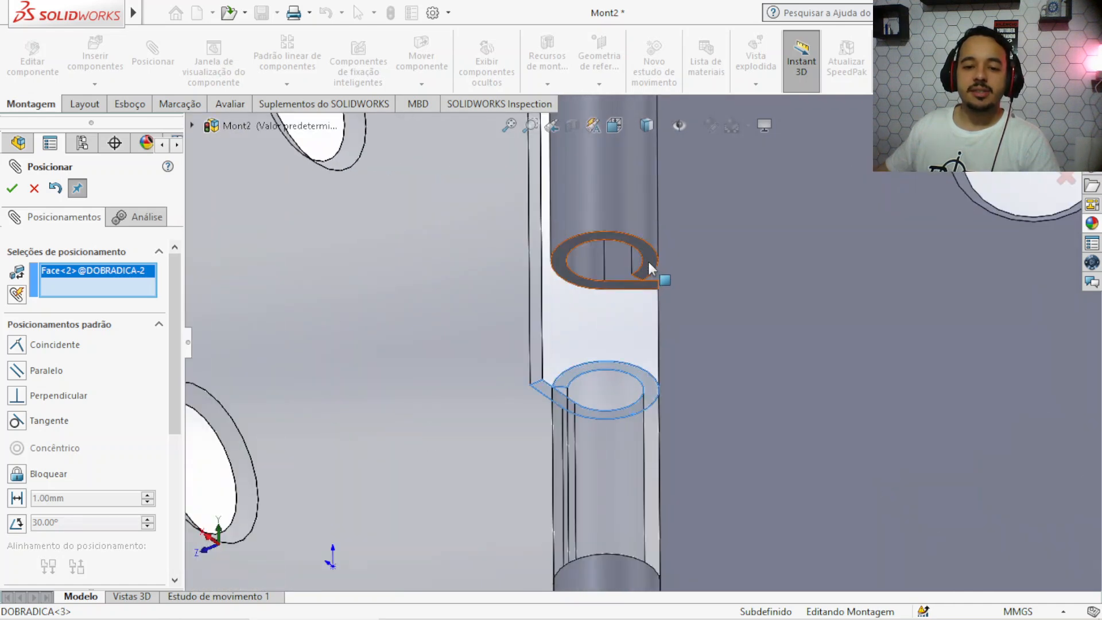
left_click(648, 263)
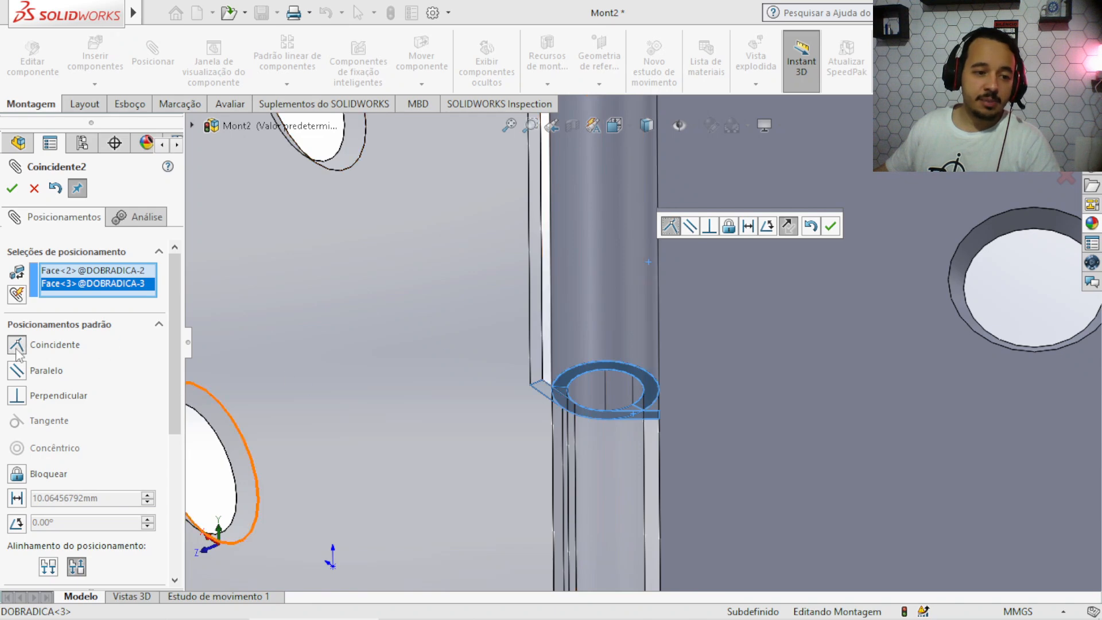
left_click(831, 226)
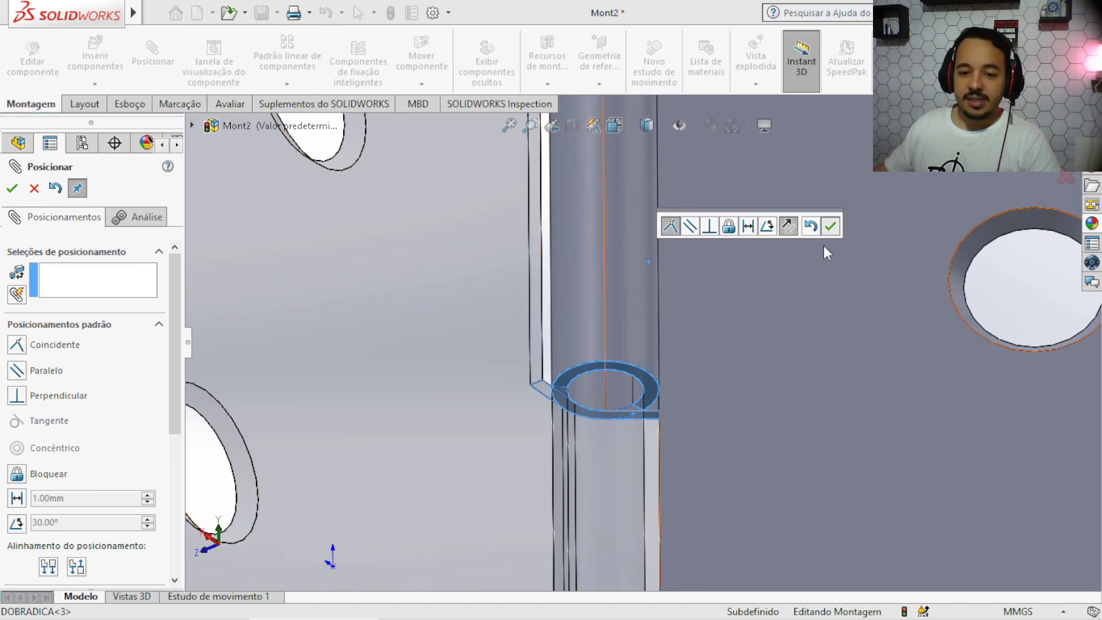
Set up an advanced limit angle mate with a maximum of 160° and a minimum of 0°
key("f")
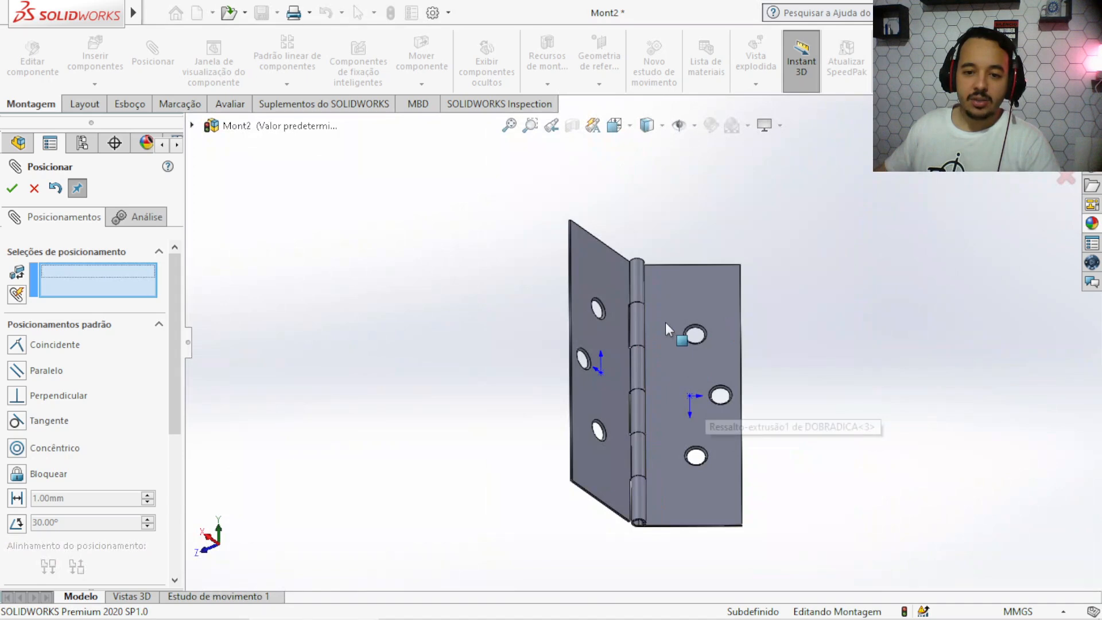
middle_click_drag(620, 456, 660, 290)
left_click_drag(721, 340, 752, 347)
left_click_drag(171, 353, 175, 463)
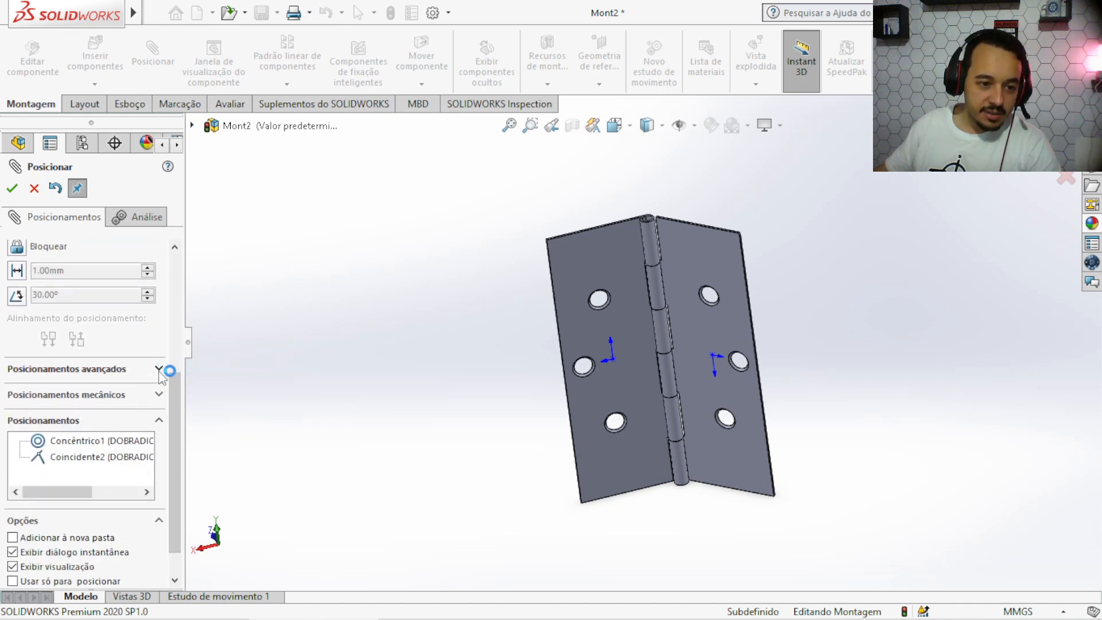
left_click_drag(175, 419, 170, 353)
left_click(20, 399)
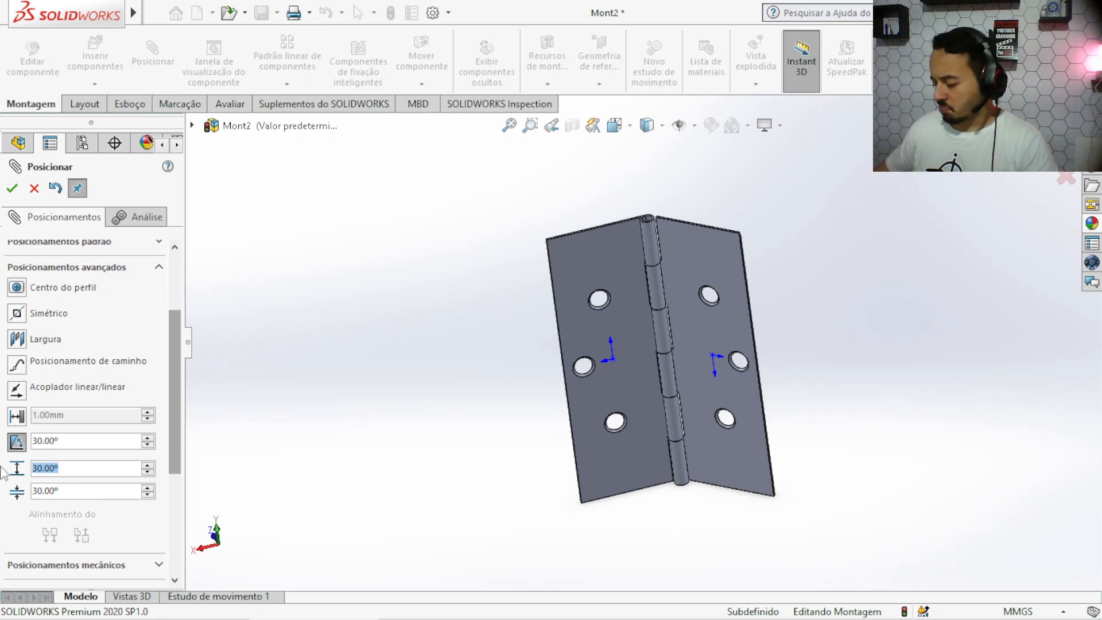
key("Tab")
type("0")
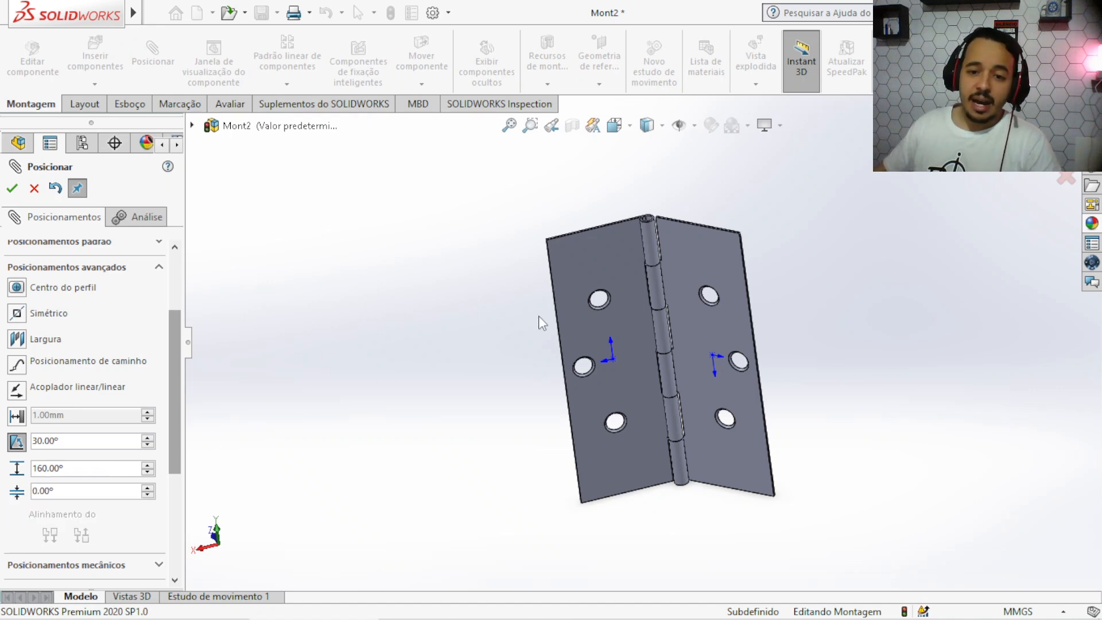
Apply the limit angle mate between the broad faces of the two leaves at 30° and finish mating
middle_click_drag(574, 280, 572, 294)
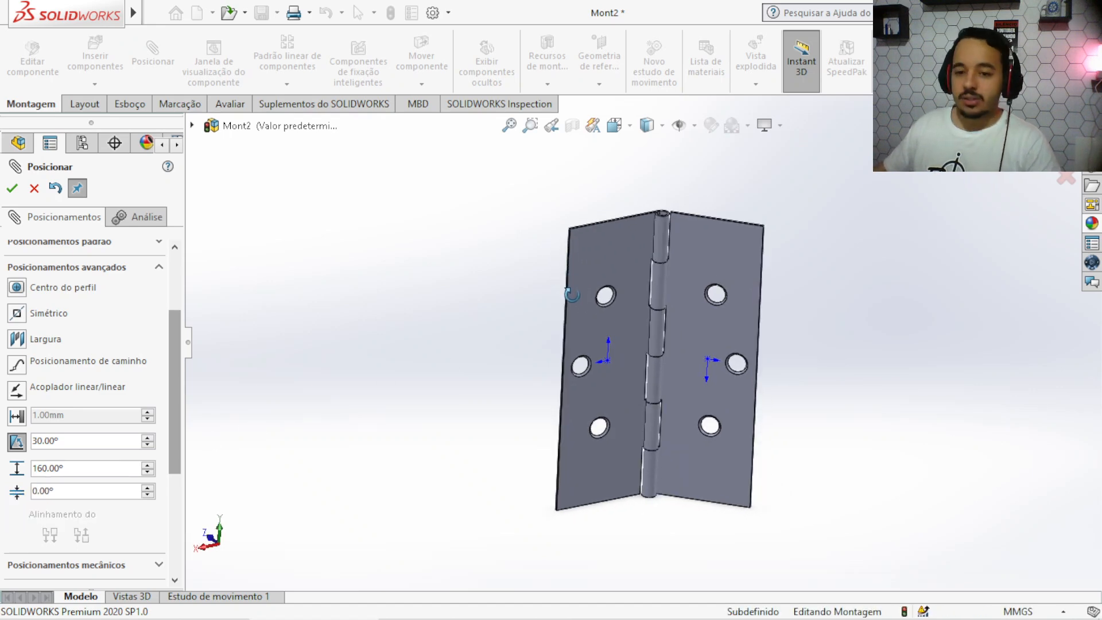
left_click(613, 241)
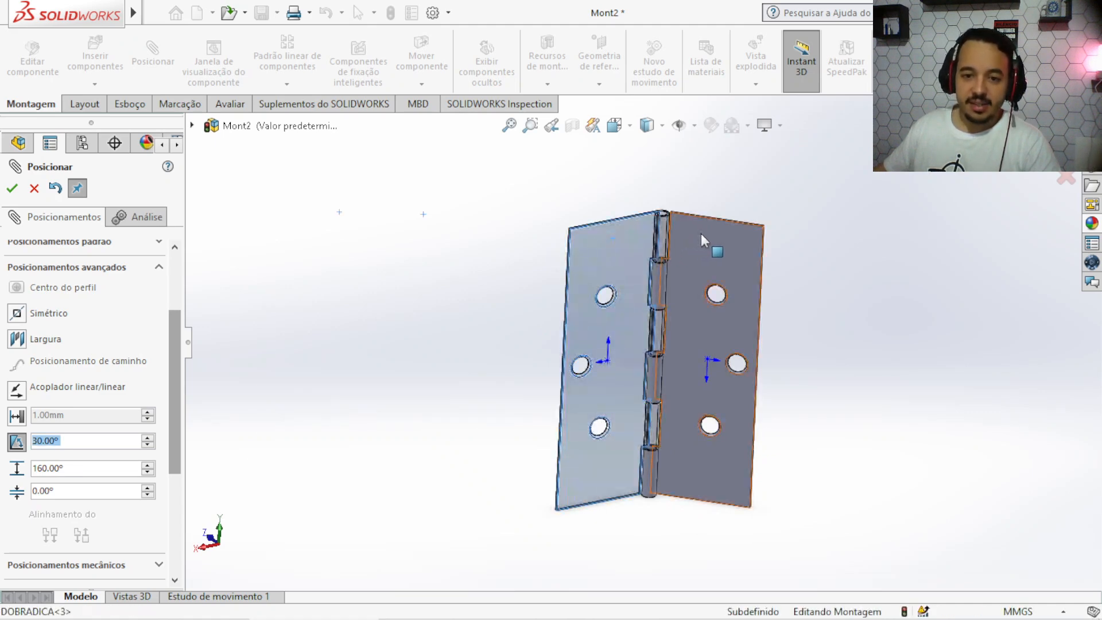
left_click(700, 234)
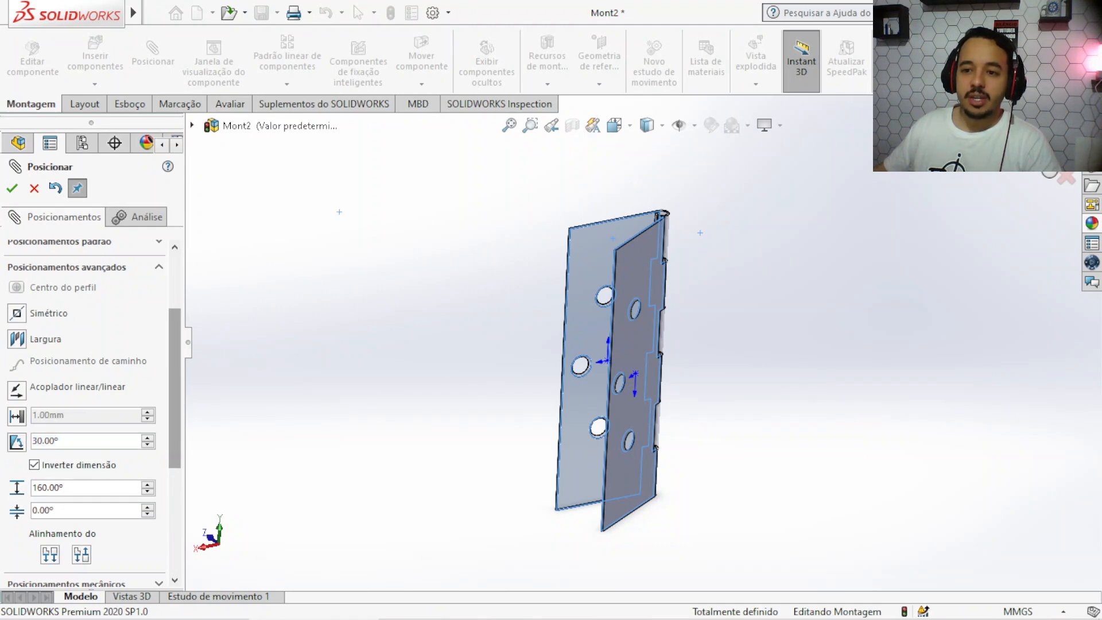
key("Return")
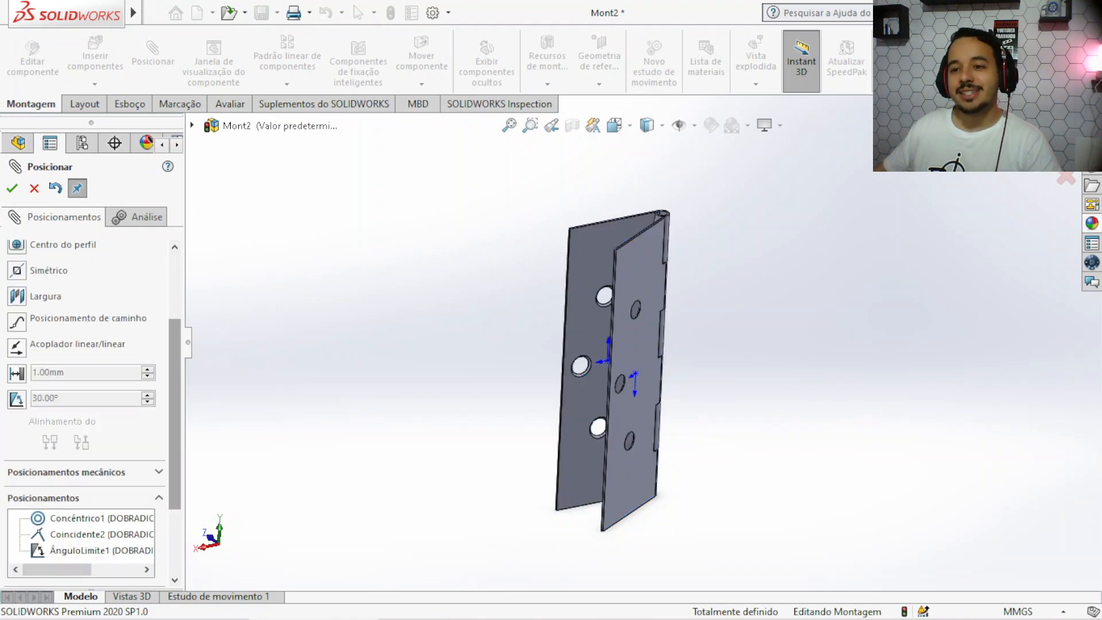
scroll(880, 308, "down", 3)
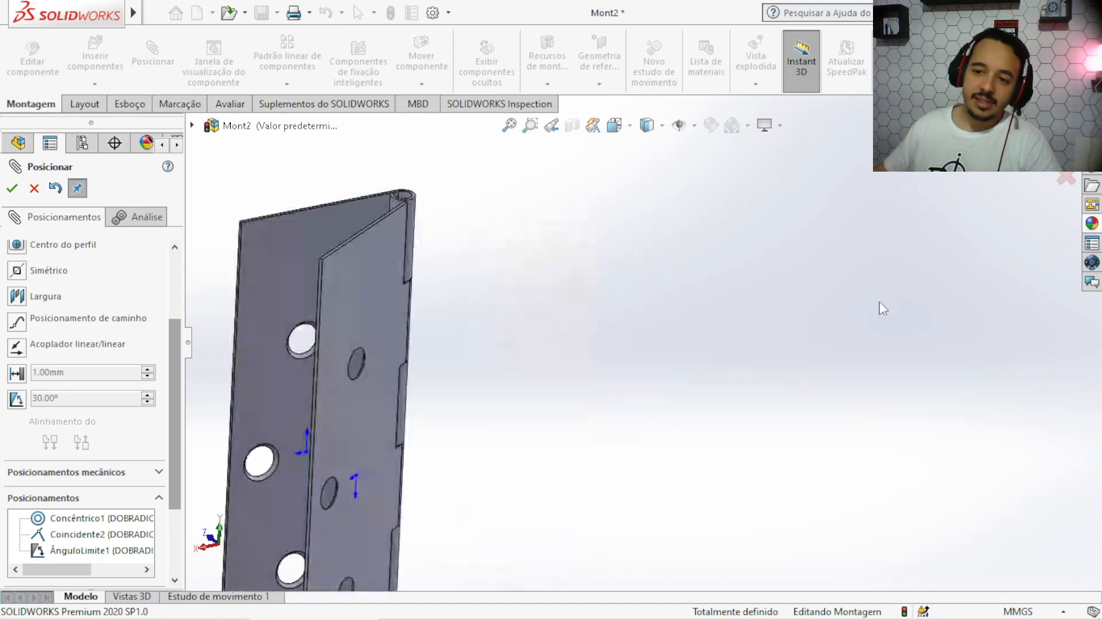
scroll(799, 317, "up", 2)
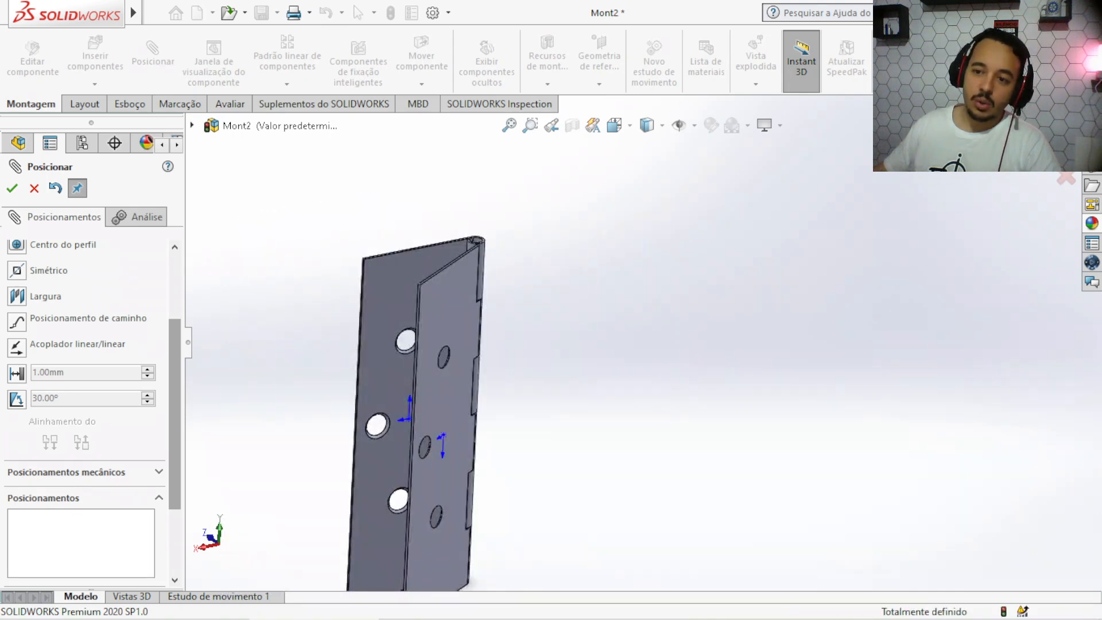
key("Escape")
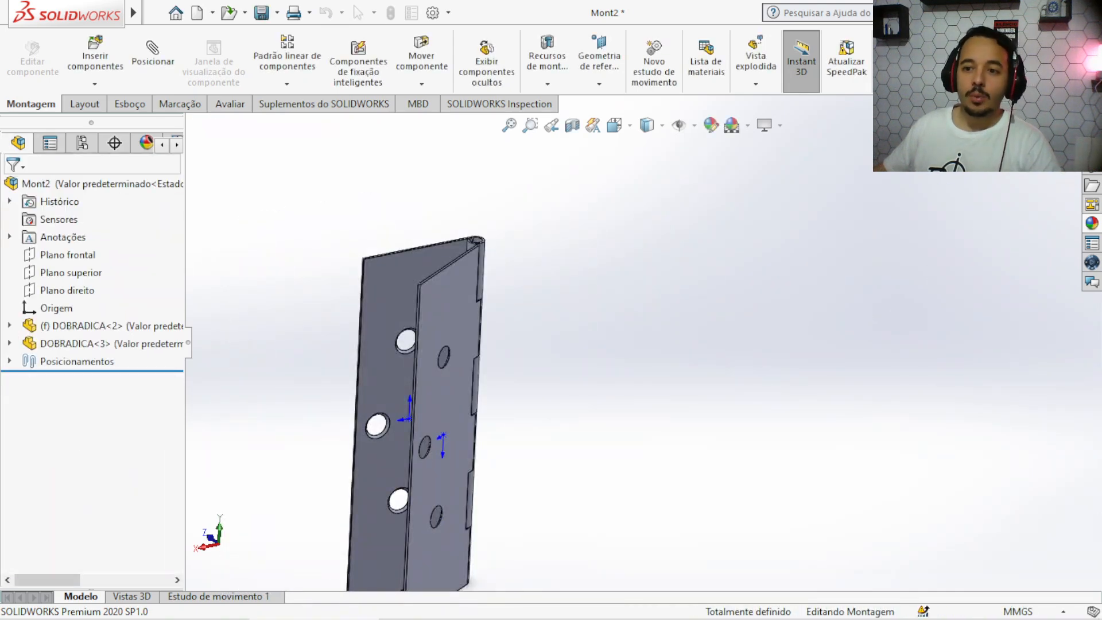
Swing the second leaf back and forth to test its angle limits, leaving the hinge open
scroll(414, 438, "up", 3)
scroll(517, 389, "down", 2)
middle_click_drag(518, 390, 549, 365)
left_click_drag(495, 332, 786, 222)
left_click_drag(672, 333, 407, 392)
middle_click_drag(454, 336, 506, 354)
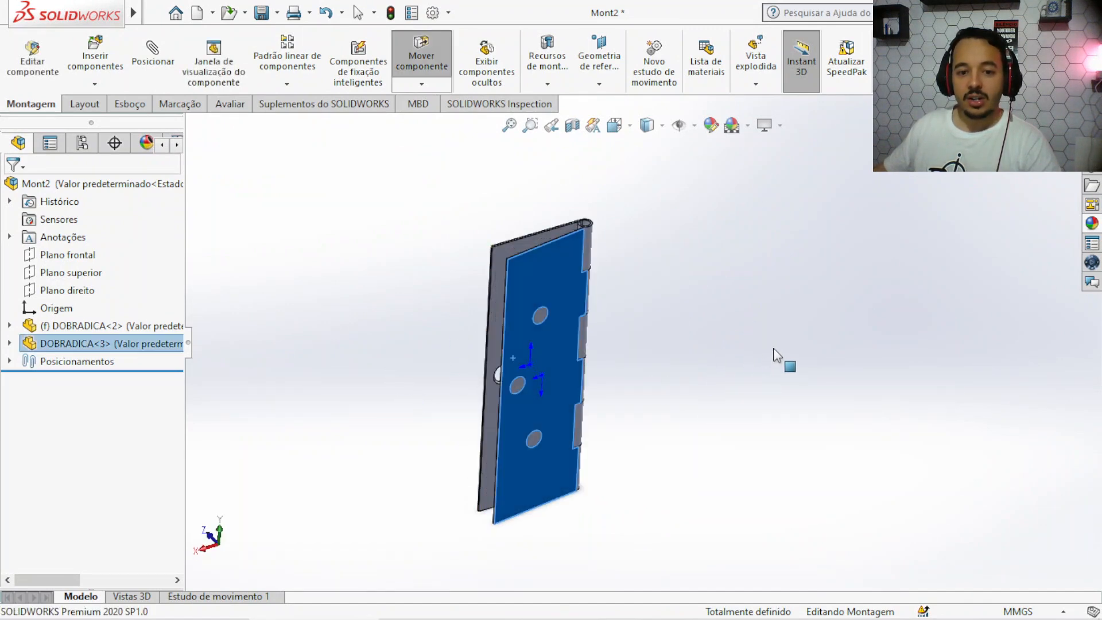
left_click_drag(775, 355, 937, 225)
middle_click_drag(539, 264, 581, 312)
scroll(581, 312, "down", 2)
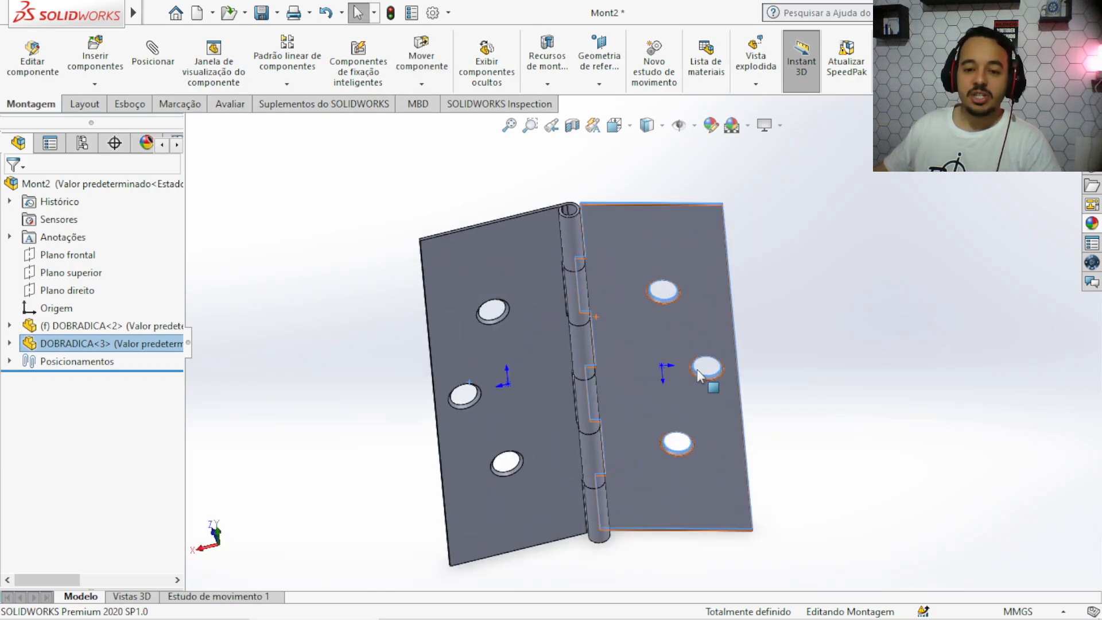
left_click(783, 276)
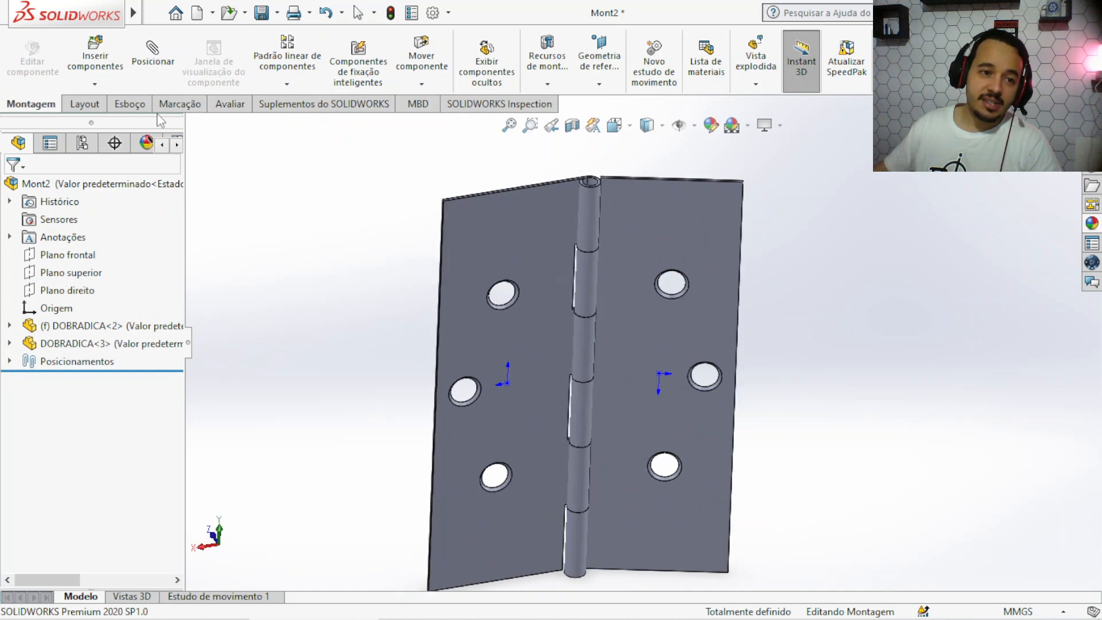
Insert the PINO_DOBRADICA pin as a component and place it beside the second leaf
left_click(115, 68)
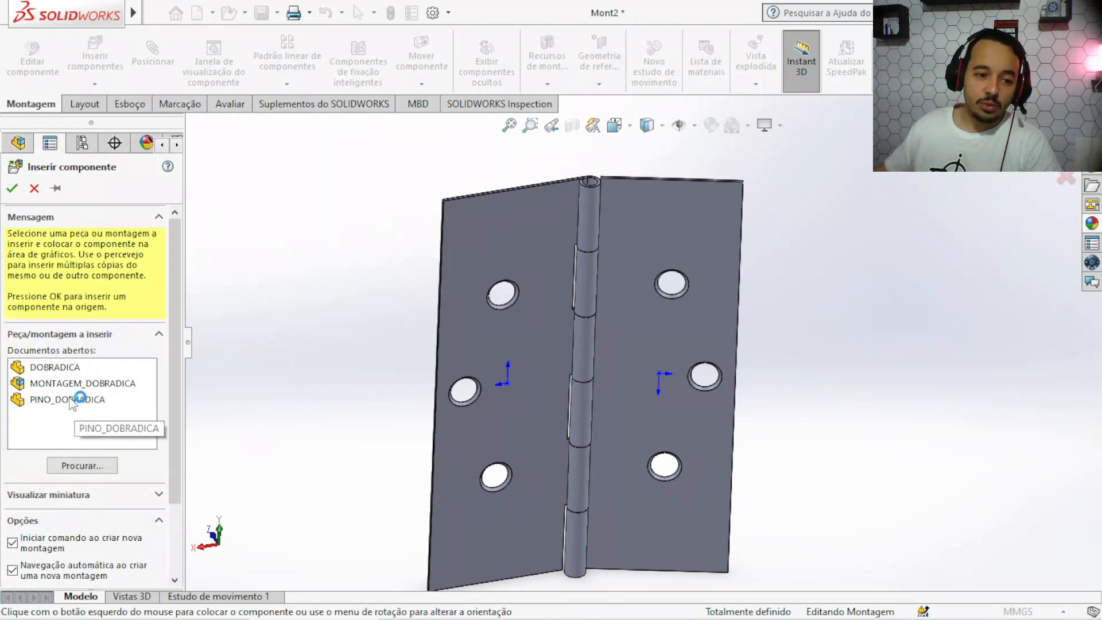
left_click(123, 399)
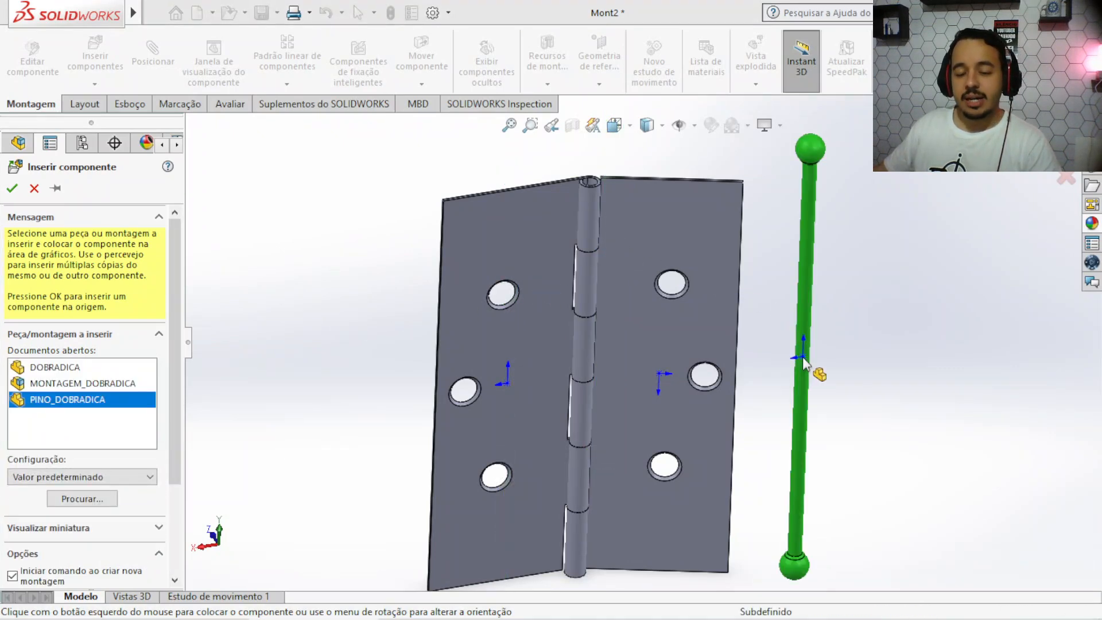
left_click(803, 360)
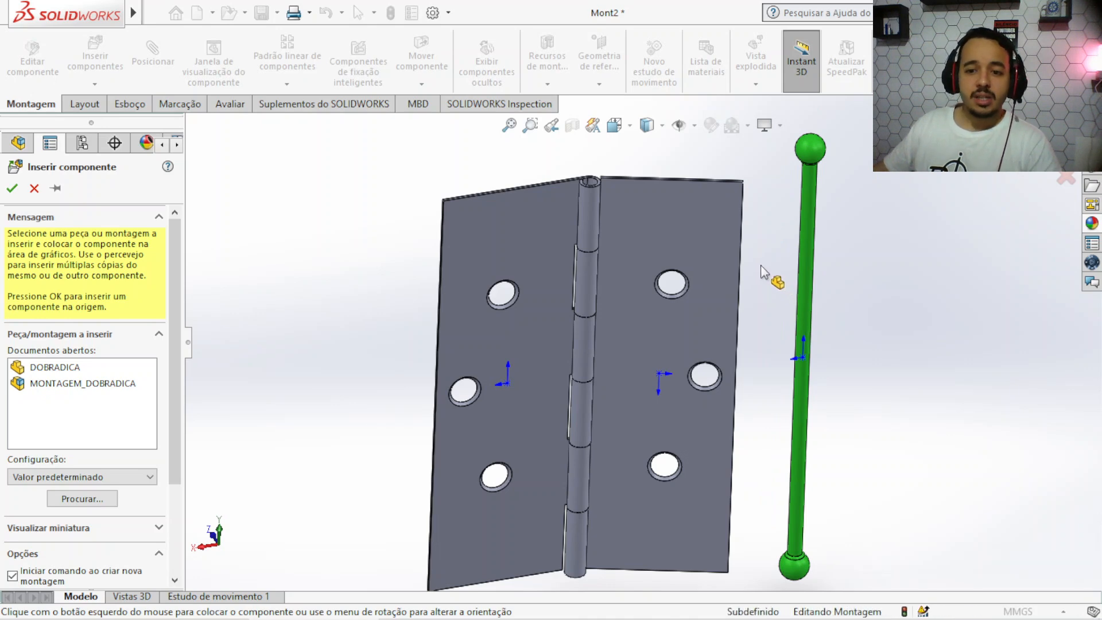
middle_click_drag(771, 282, 748, 290)
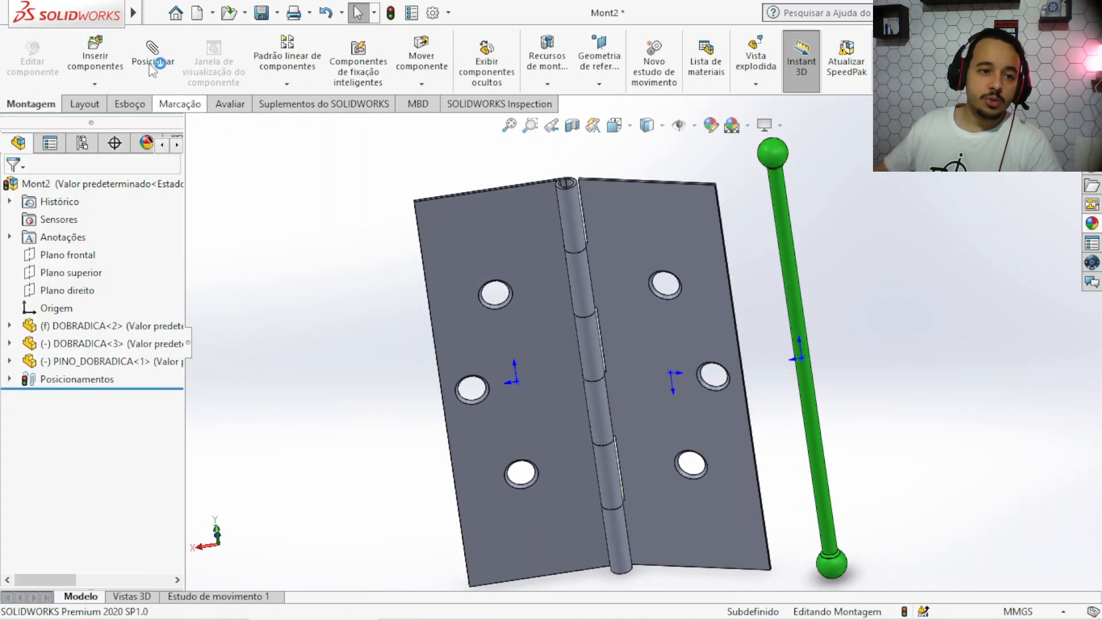
Add a concentric mate between the pin's cylindrical shaft and the cylindrical face of the fixed leaf's top knuckle
left_click(152, 63)
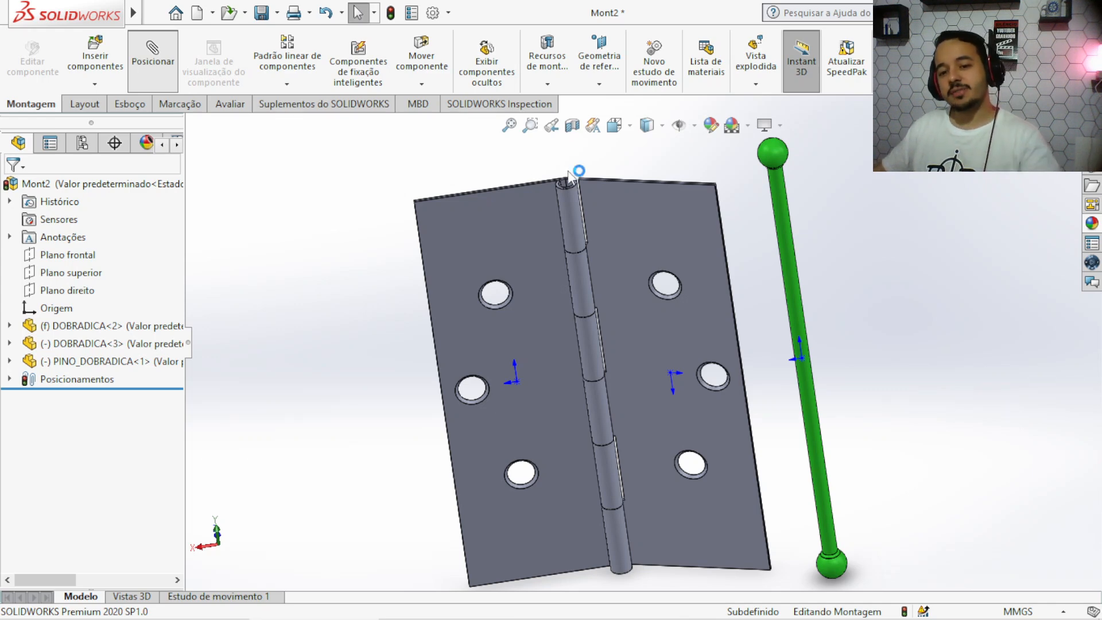
scroll(560, 197, "down", 5)
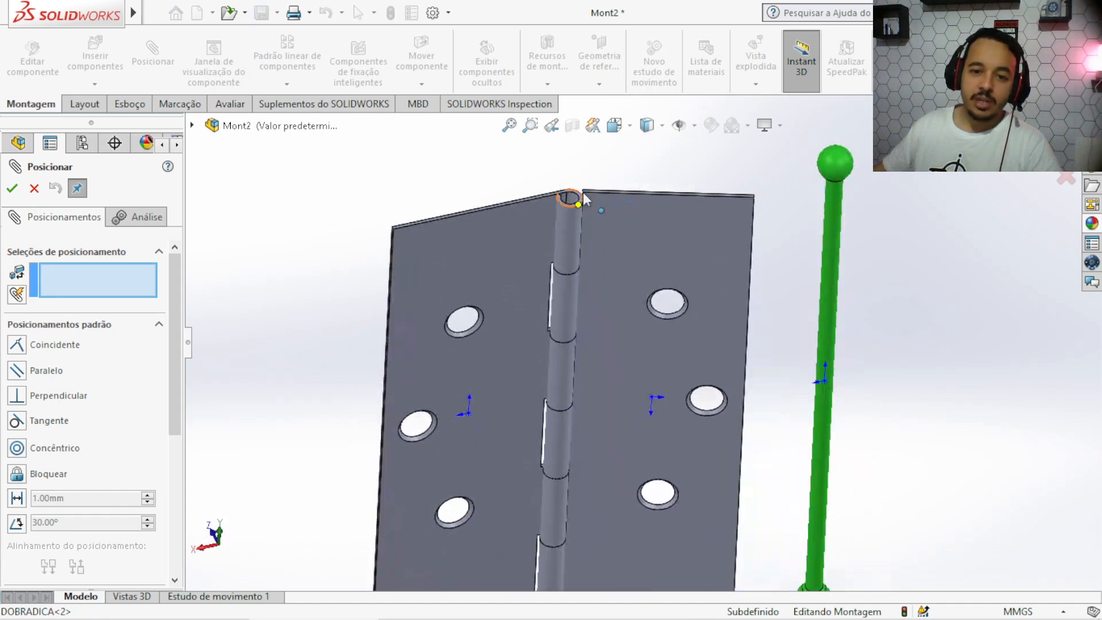
scroll(583, 202, "down", 3)
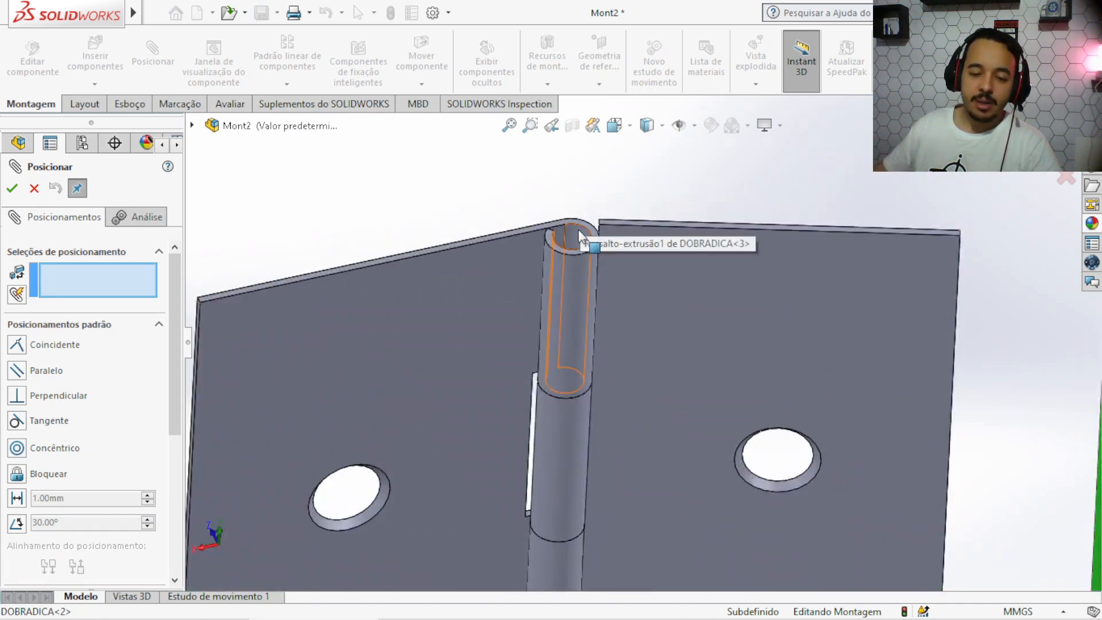
left_click(553, 367)
scroll(532, 383, "up", 3)
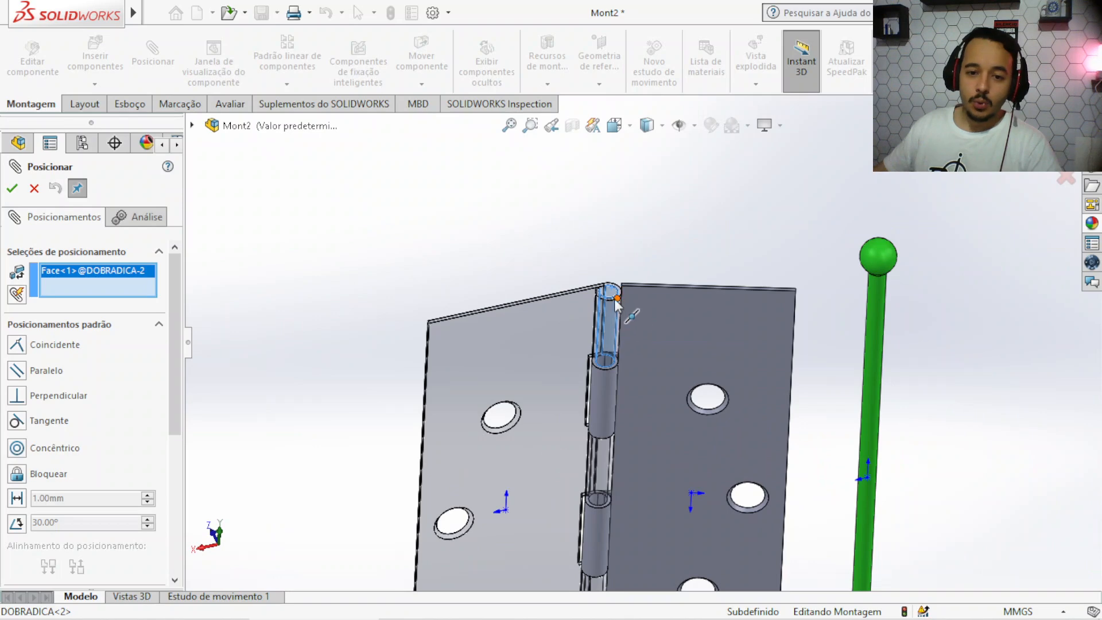
scroll(819, 400, "down", 2)
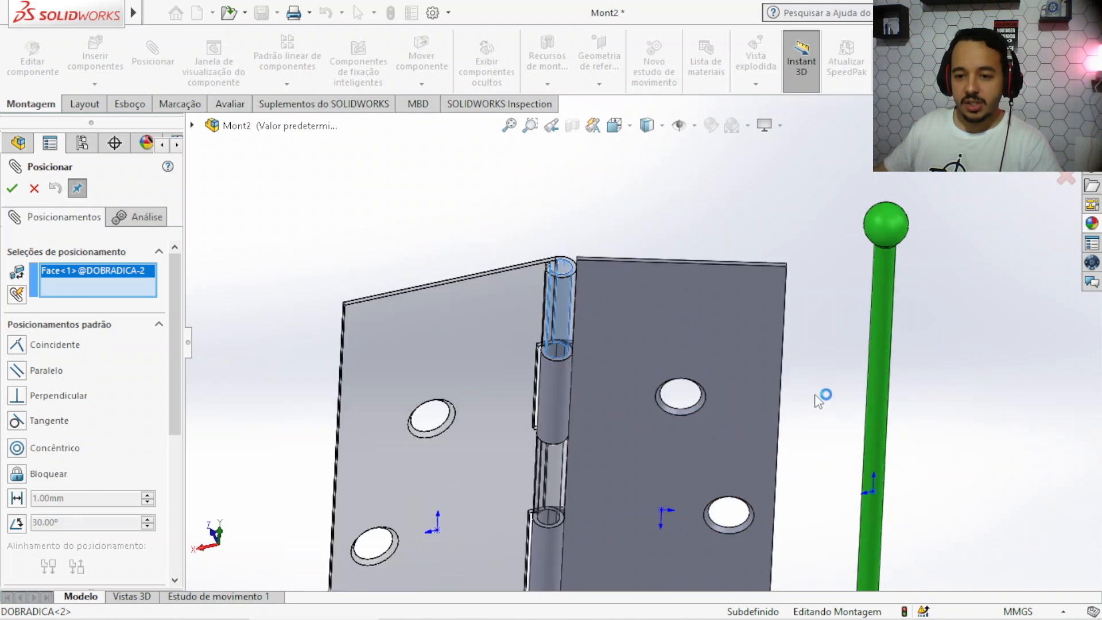
left_click(875, 374)
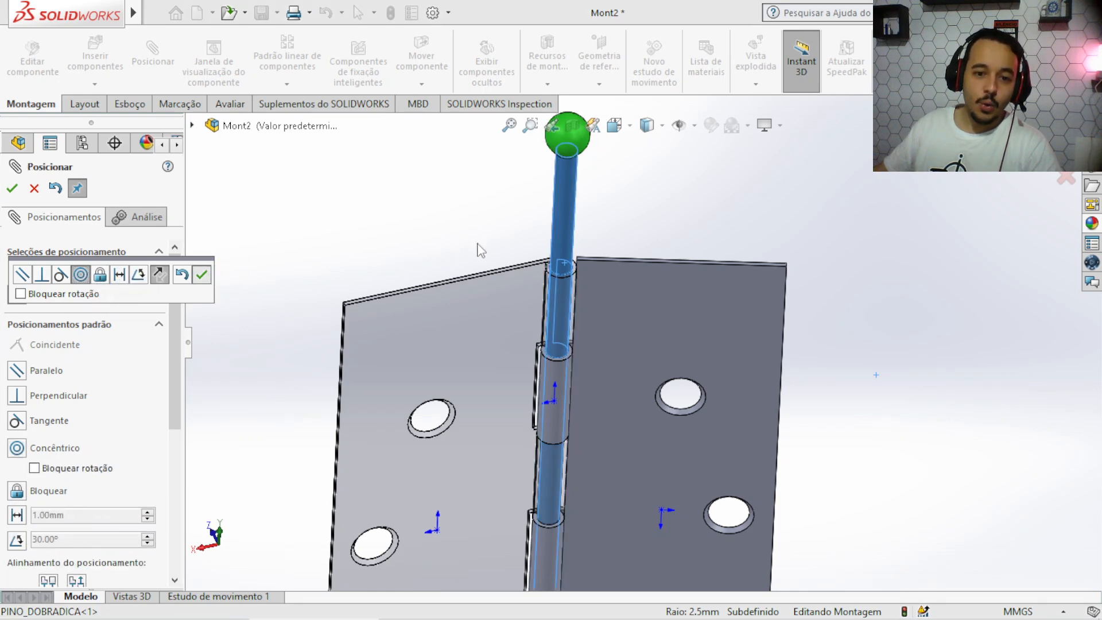
key("Return")
Add a tangent mate between the top knuckle's end face and the rounded collar beneath the pin's upper ball head
scroll(622, 309, "down", 3)
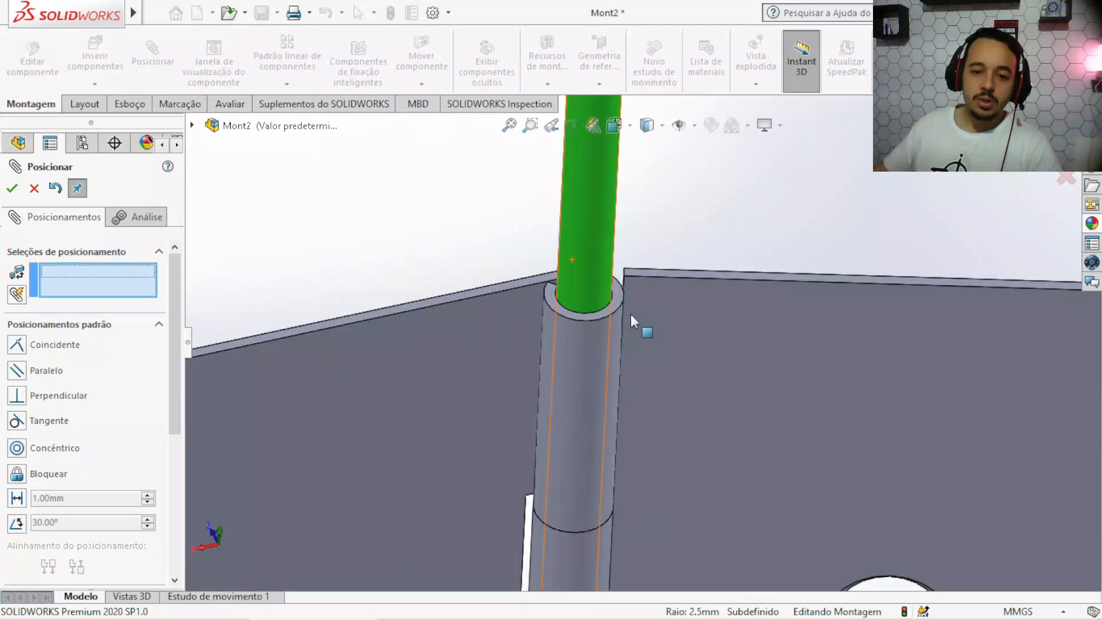
scroll(622, 309, "down", 2)
left_click(659, 397)
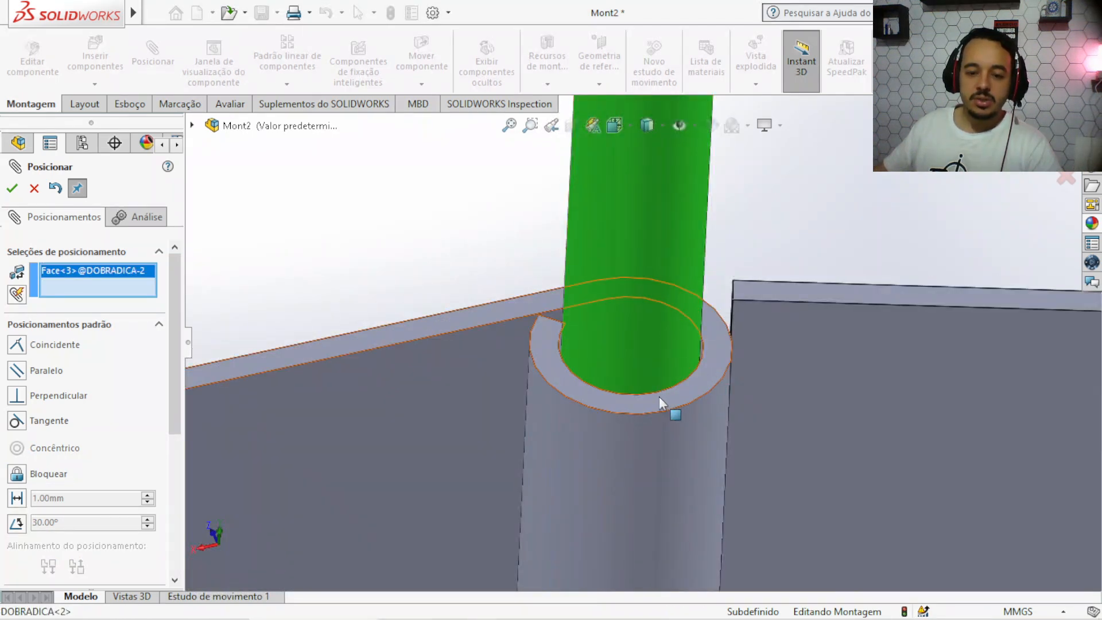
scroll(659, 397, "up", 5)
middle_click_drag(632, 212, 630, 133)
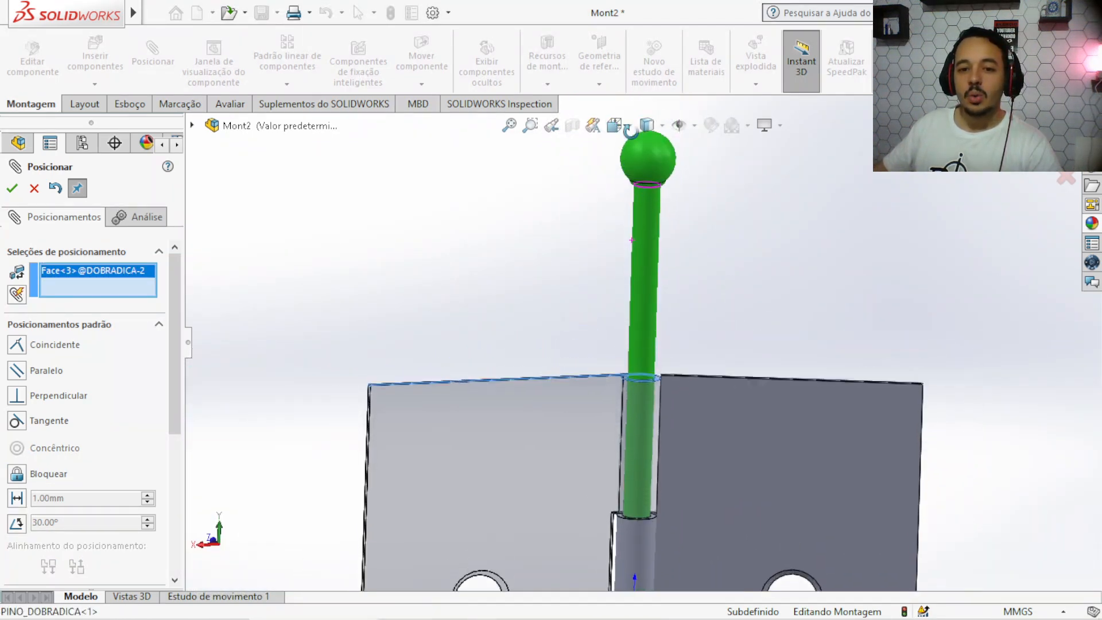
scroll(650, 189, "down", 6)
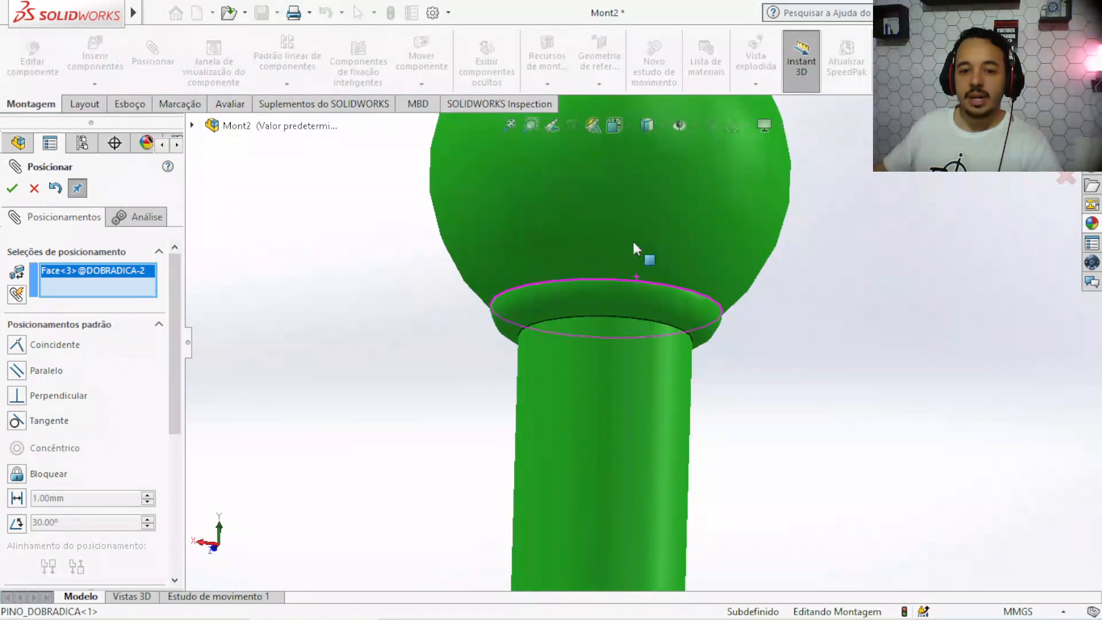
left_click(633, 339)
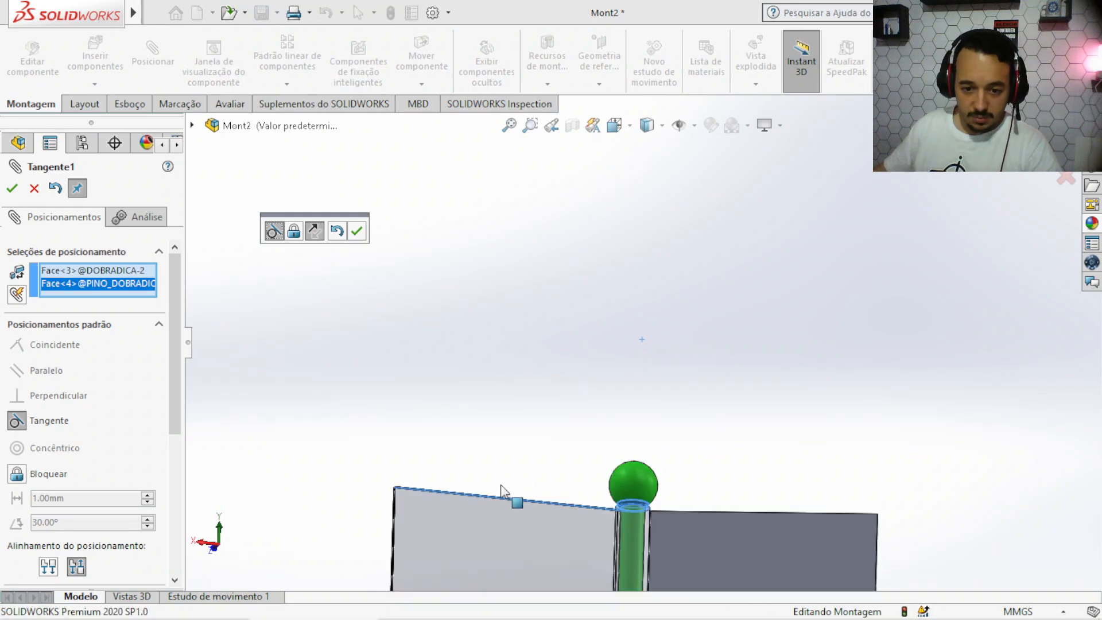
middle_click_drag(501, 485, 578, 522)
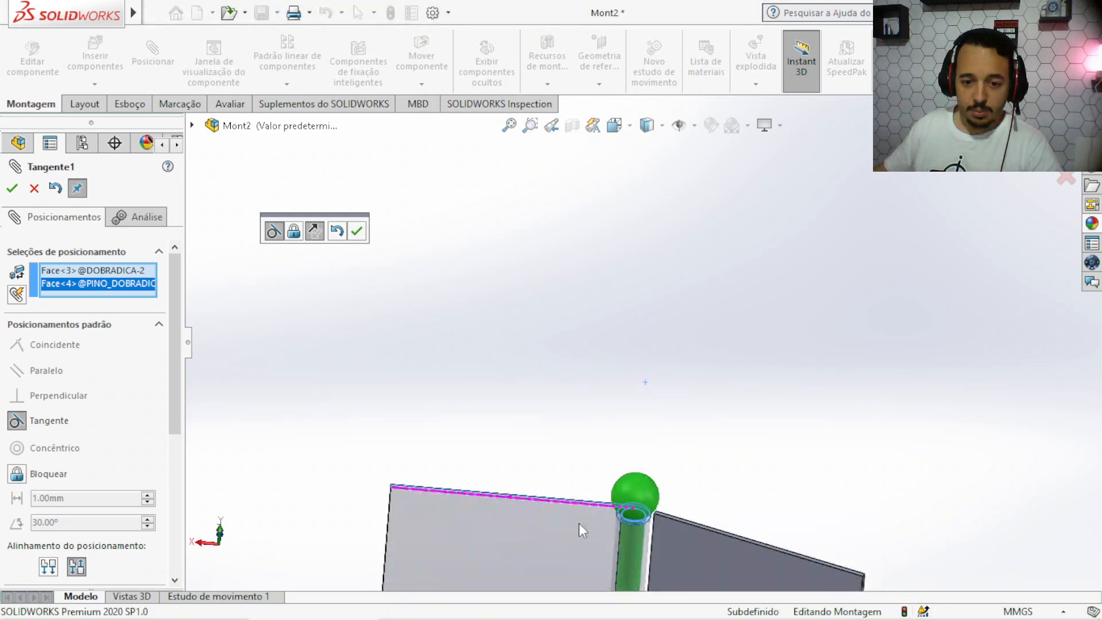
left_click(12, 188)
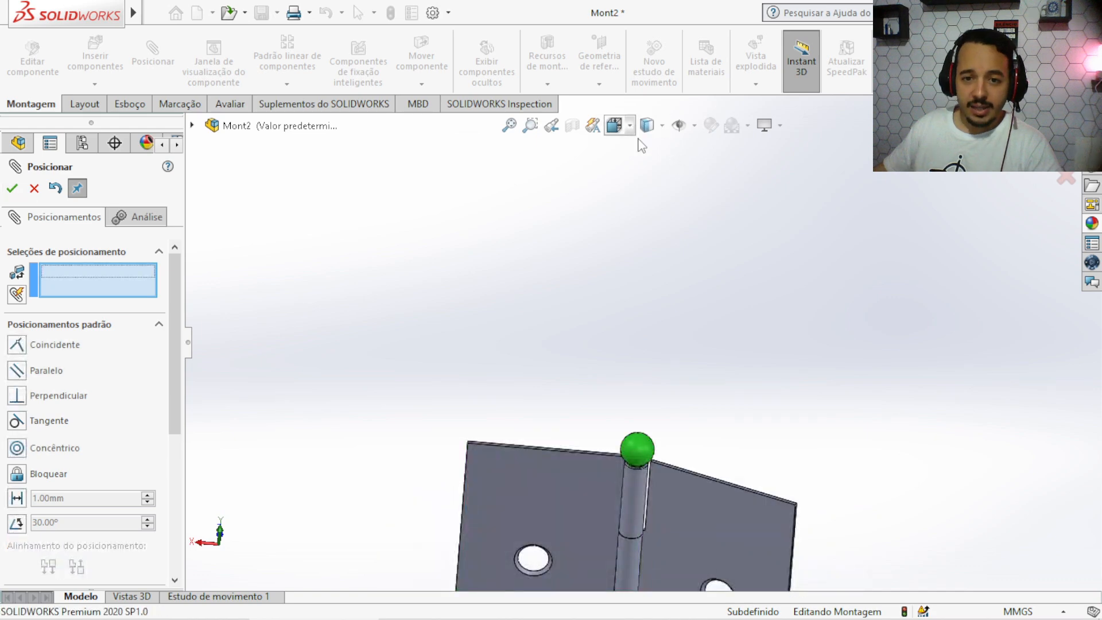
Hide the origins of the hinge assembly in the graphics view
scroll(577, 456, "up", 3)
scroll(631, 528, "down", 4)
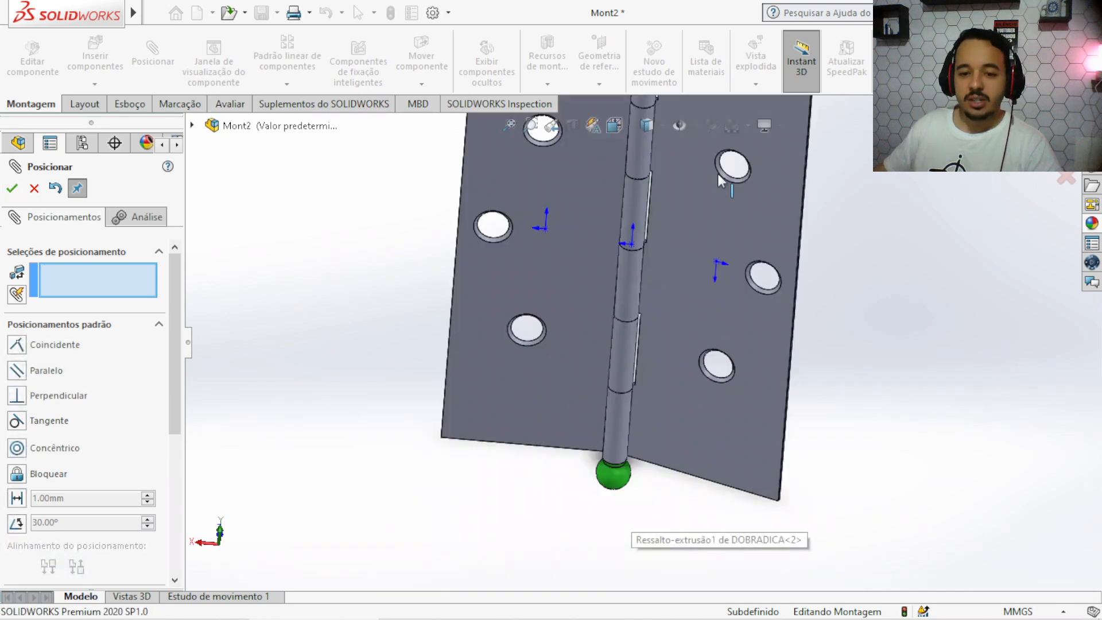
middle_click_drag(711, 180, 694, 129)
left_click(695, 126)
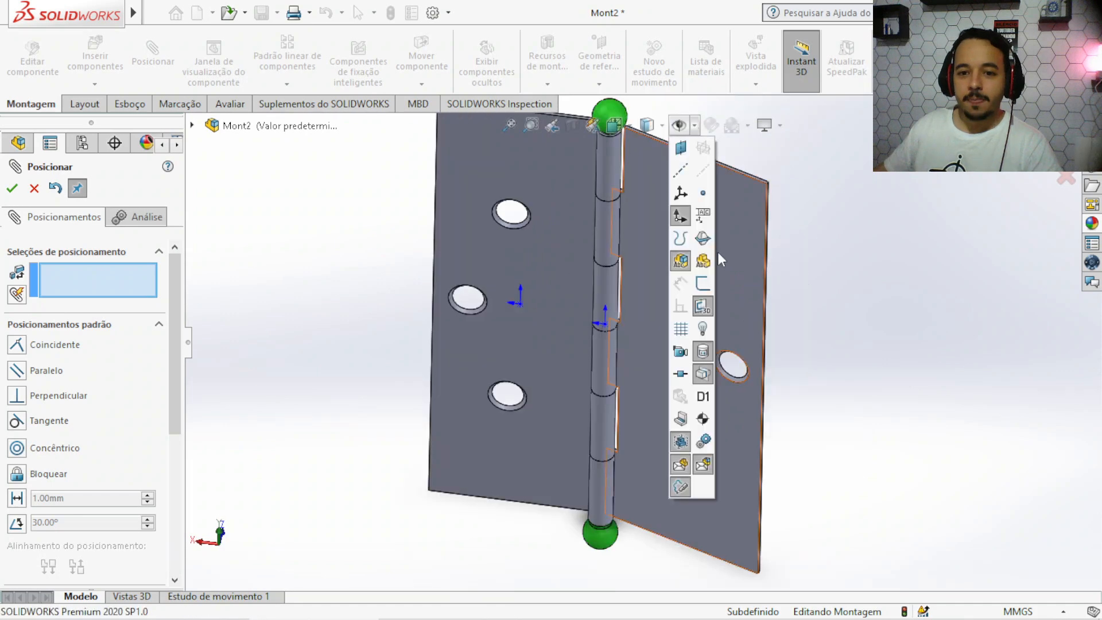
left_click(682, 219)
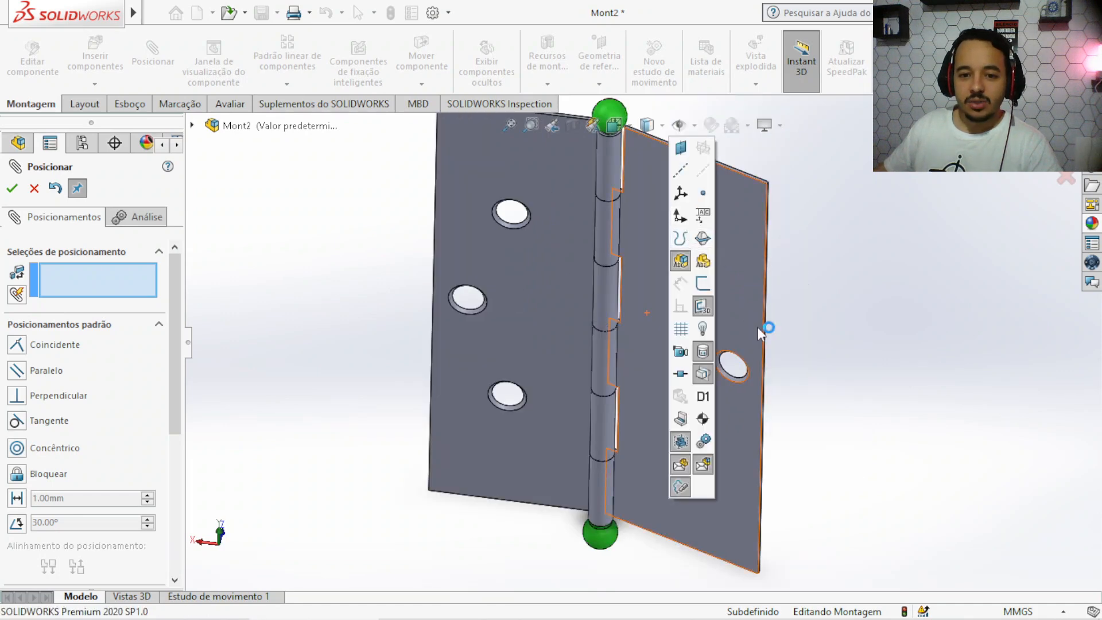
Swing the movable leaf toward the fixed leaf and back open to test the hinge with the pin mated
middle_click_drag(757, 326, 568, 359)
left_click_drag(568, 360, 482, 379)
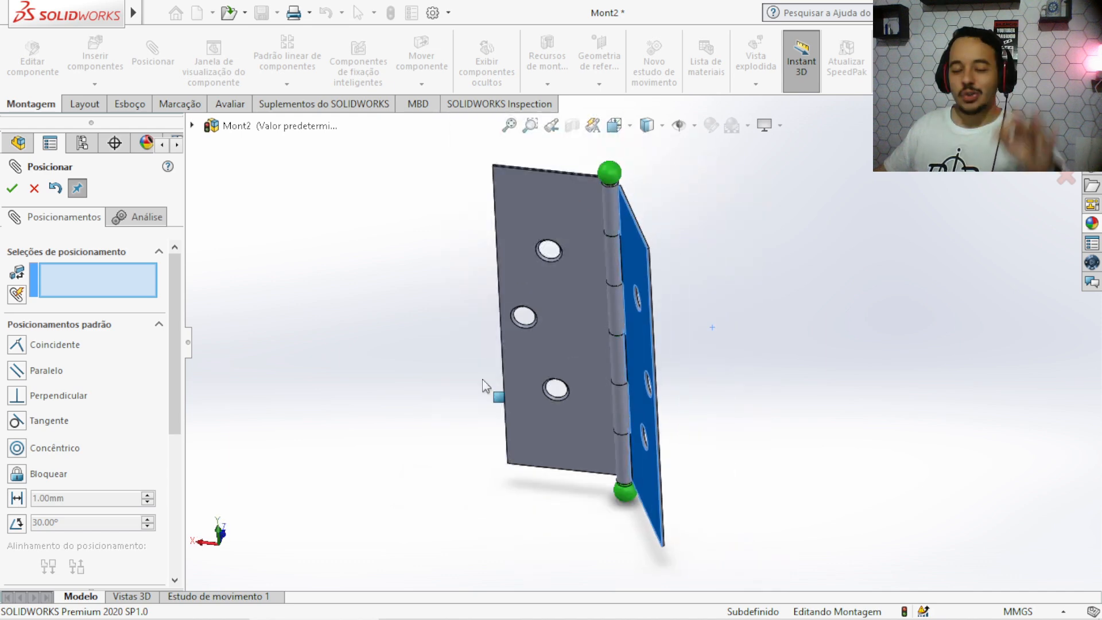
left_click_drag(482, 379, 703, 393)
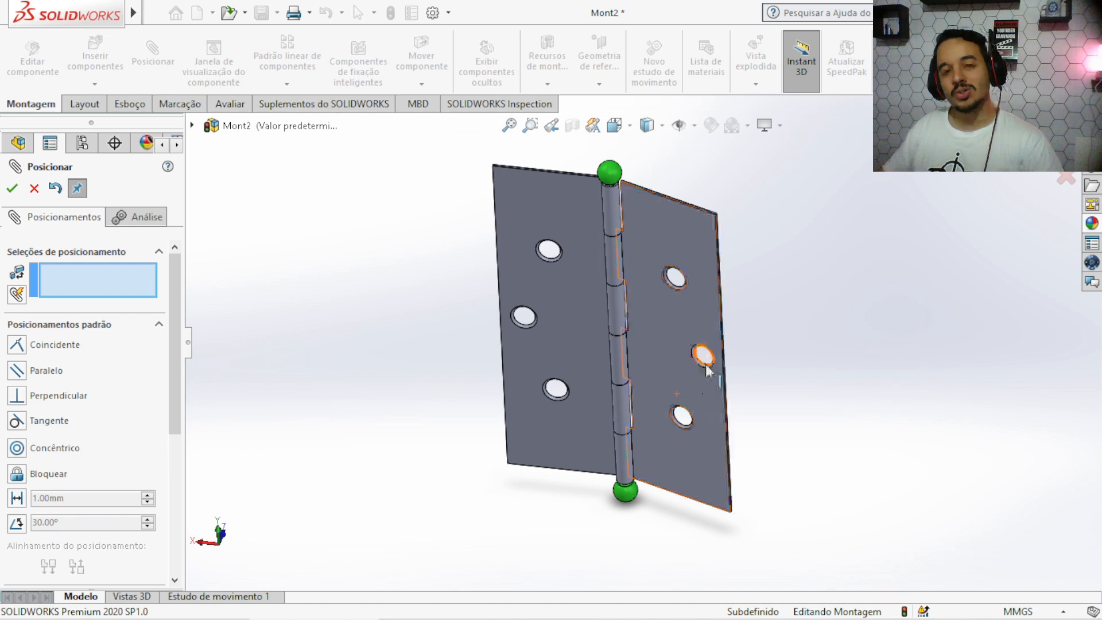